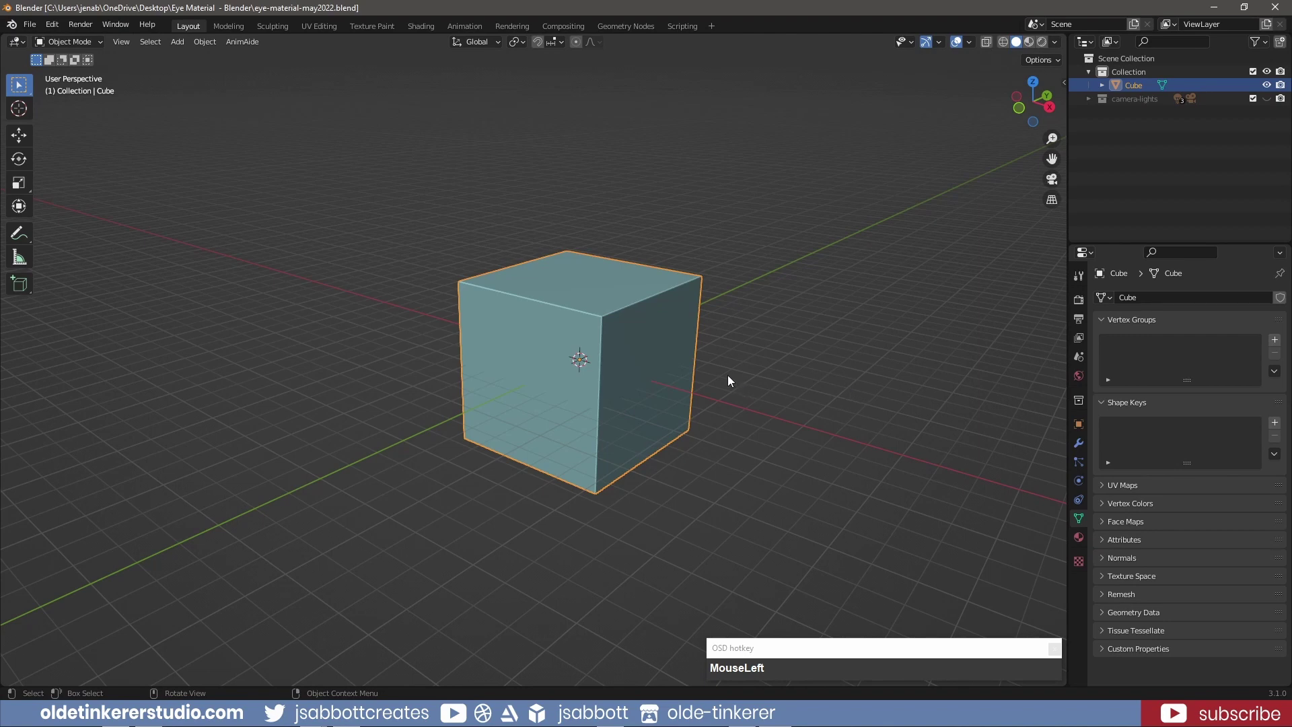
Delete the default cube and add a UV sphere at the origin
{"action": "key", "text": "x"}
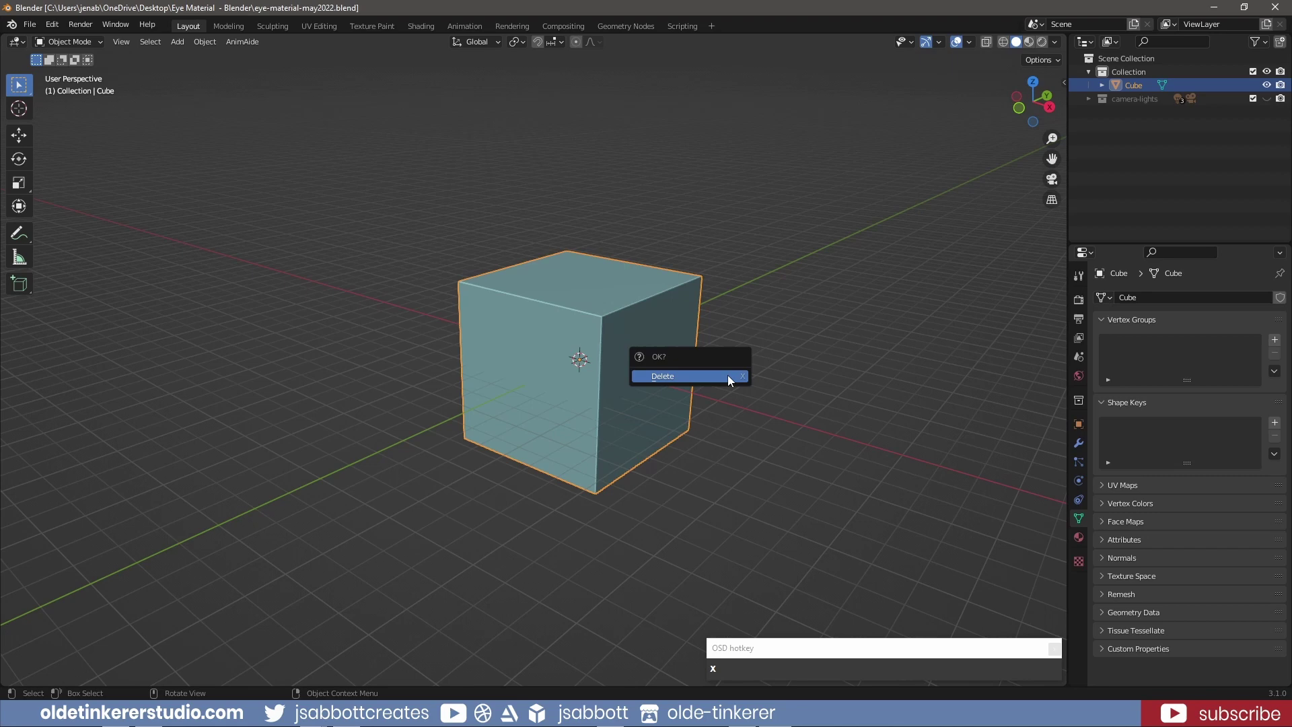
{"action": "left_click", "coordinate": [728, 374]}
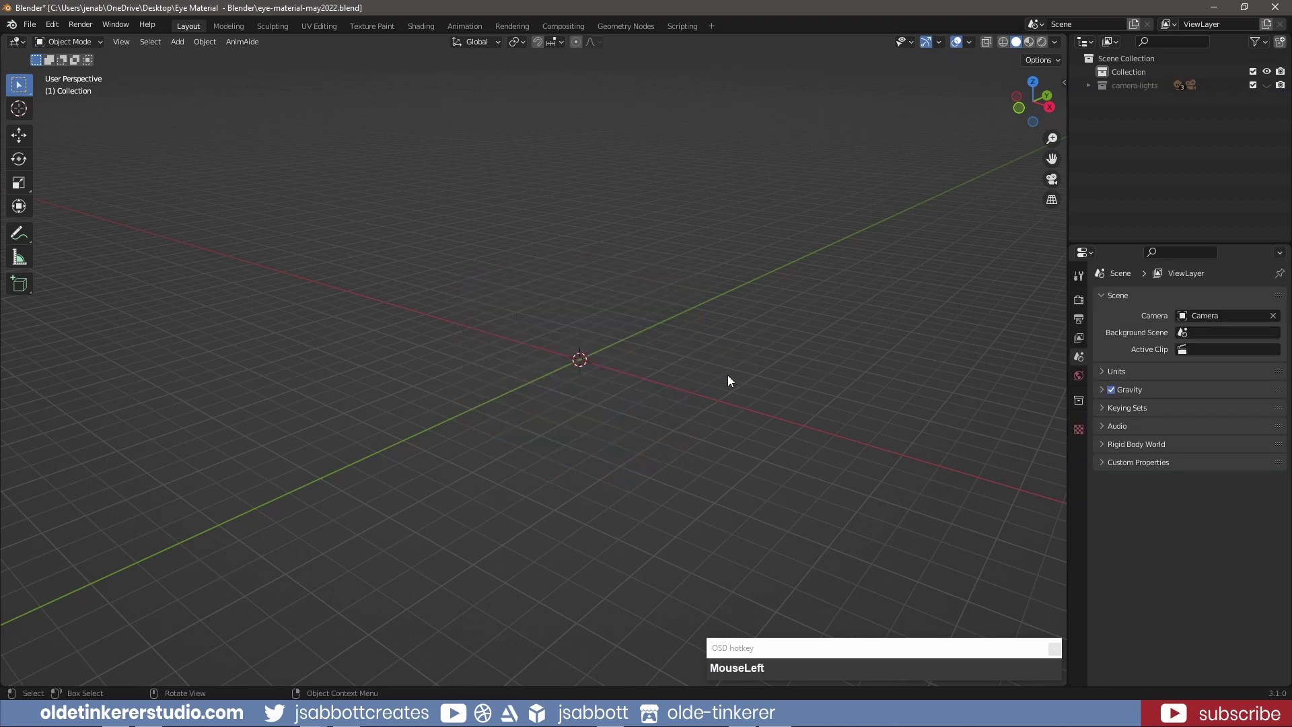
{"action": "key", "text": "shift+a"}
{"action": "mouse_move", "coordinate": [728, 375]}
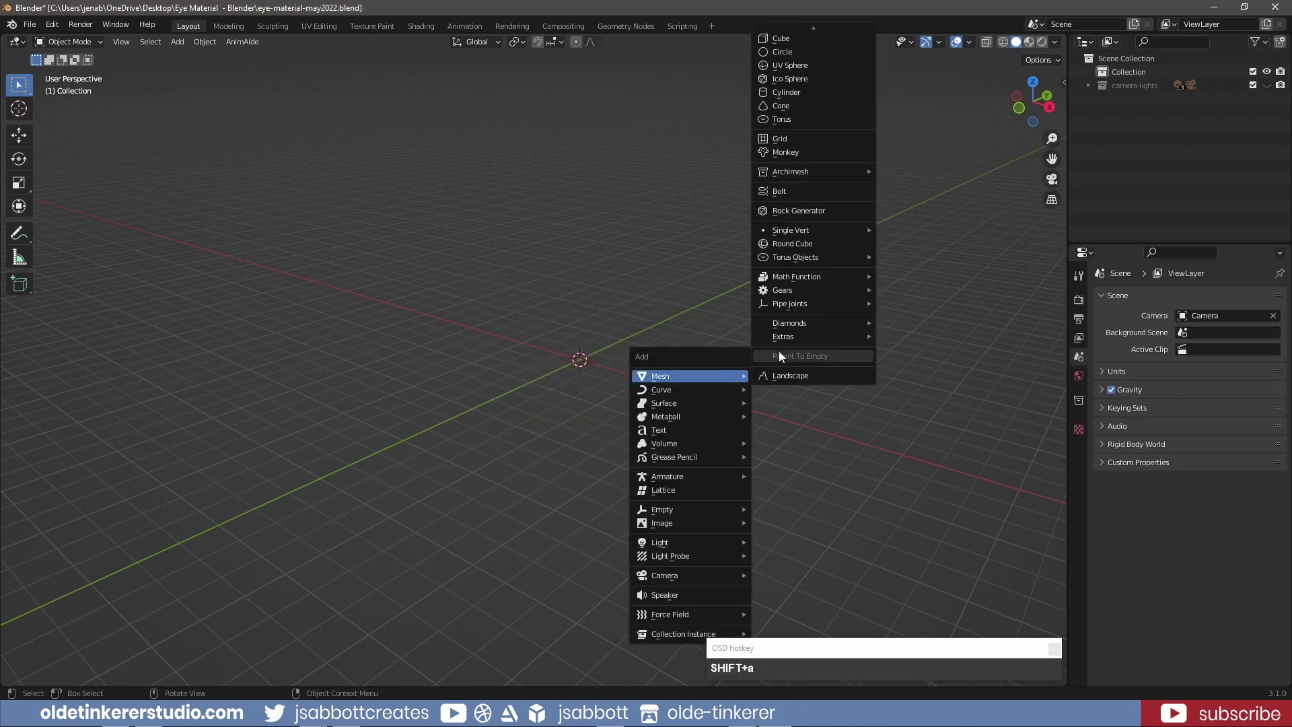
{"action": "left_click", "coordinate": [836, 73]}
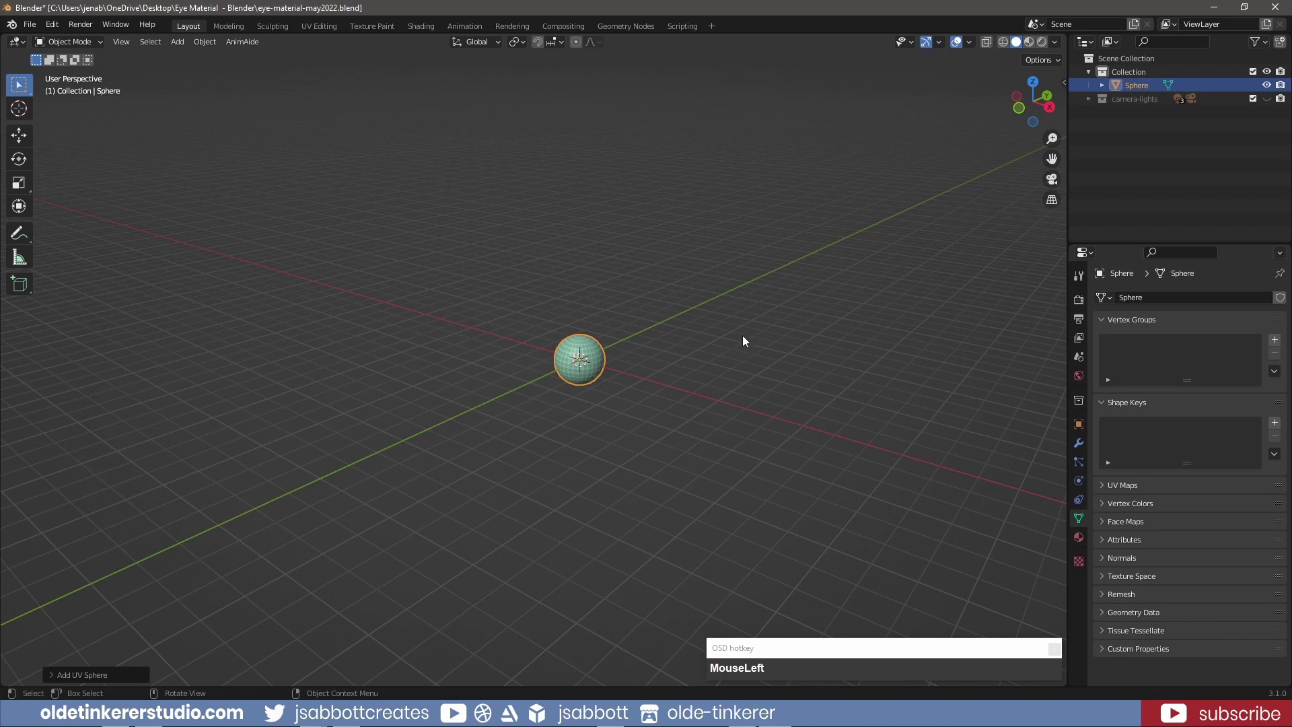
Rotate the sphere 90° about the global X axis
{"action": "scroll", "coordinate": [740, 336], "scroll_direction": "up", "scroll_amount": 5}
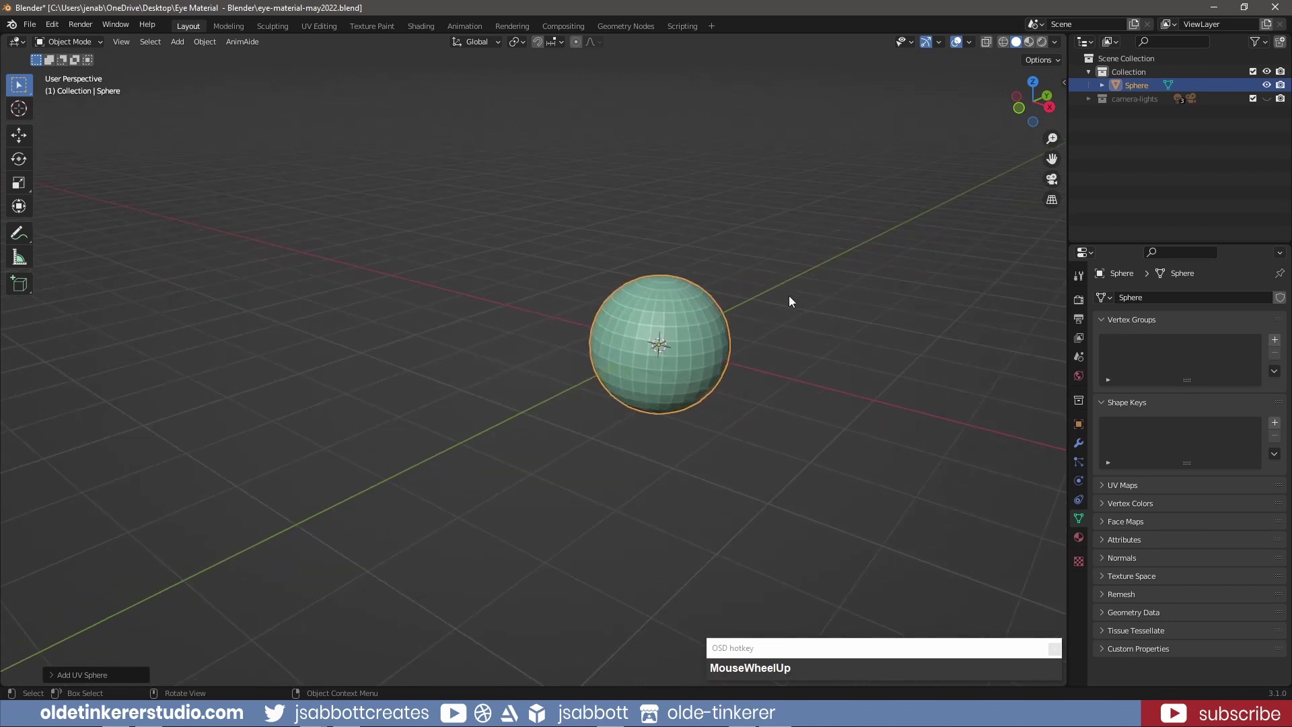
{"action": "key", "text": "r"}
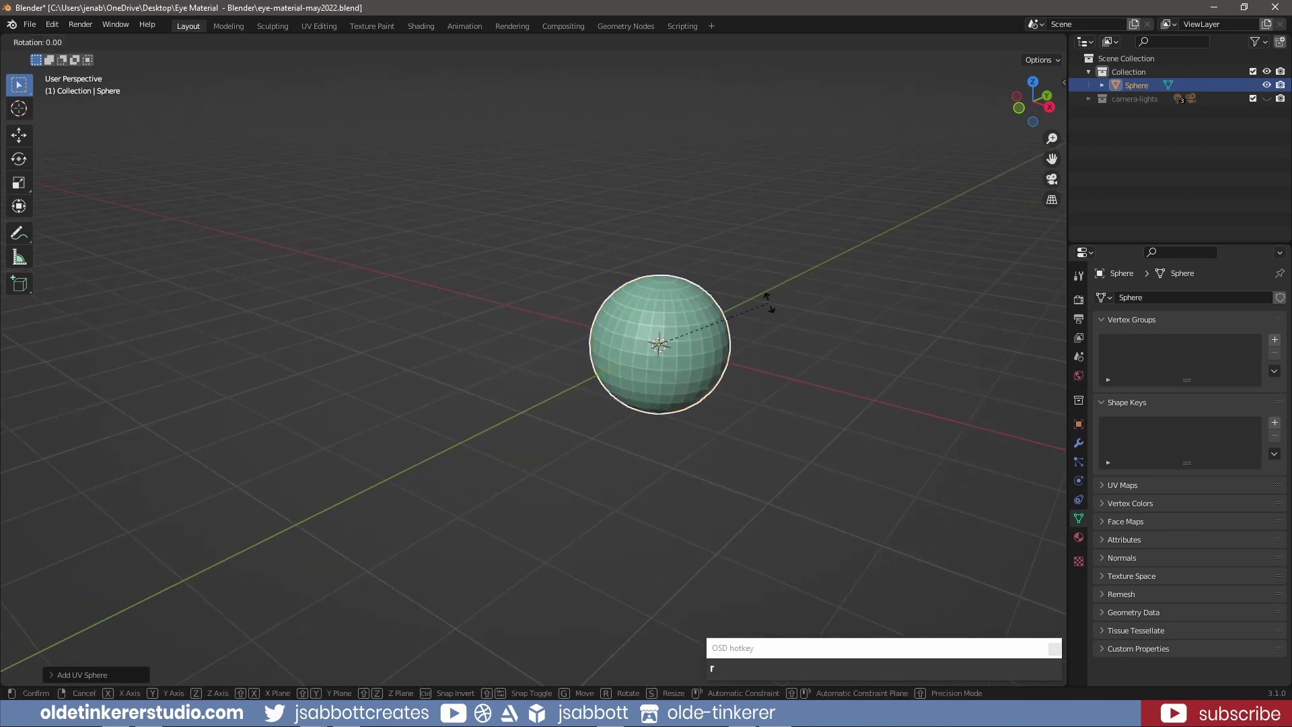
{"action": "type", "text": "x"}
{"action": "type", "text": "90"}
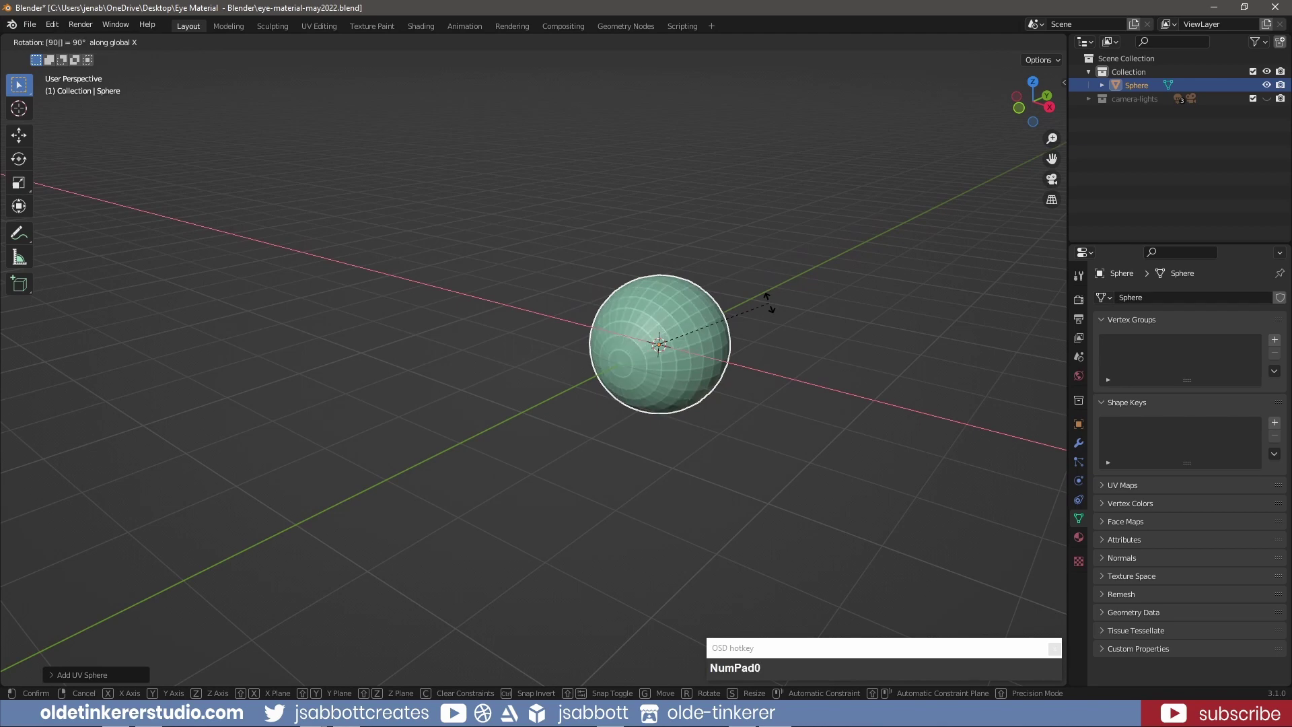
{"action": "key", "text": "Return"}
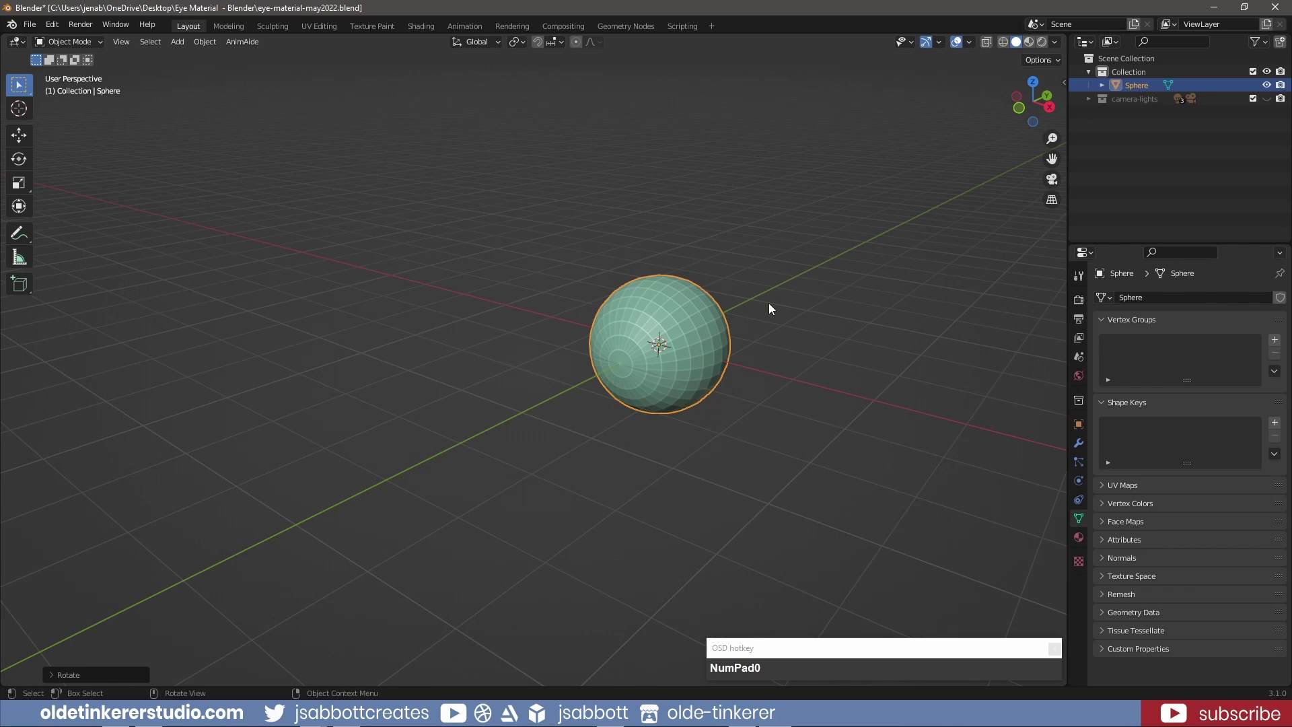
Rename the sphere object as eye
{"action": "key", "text": "F2"}
{"action": "type", "text": "eye"}
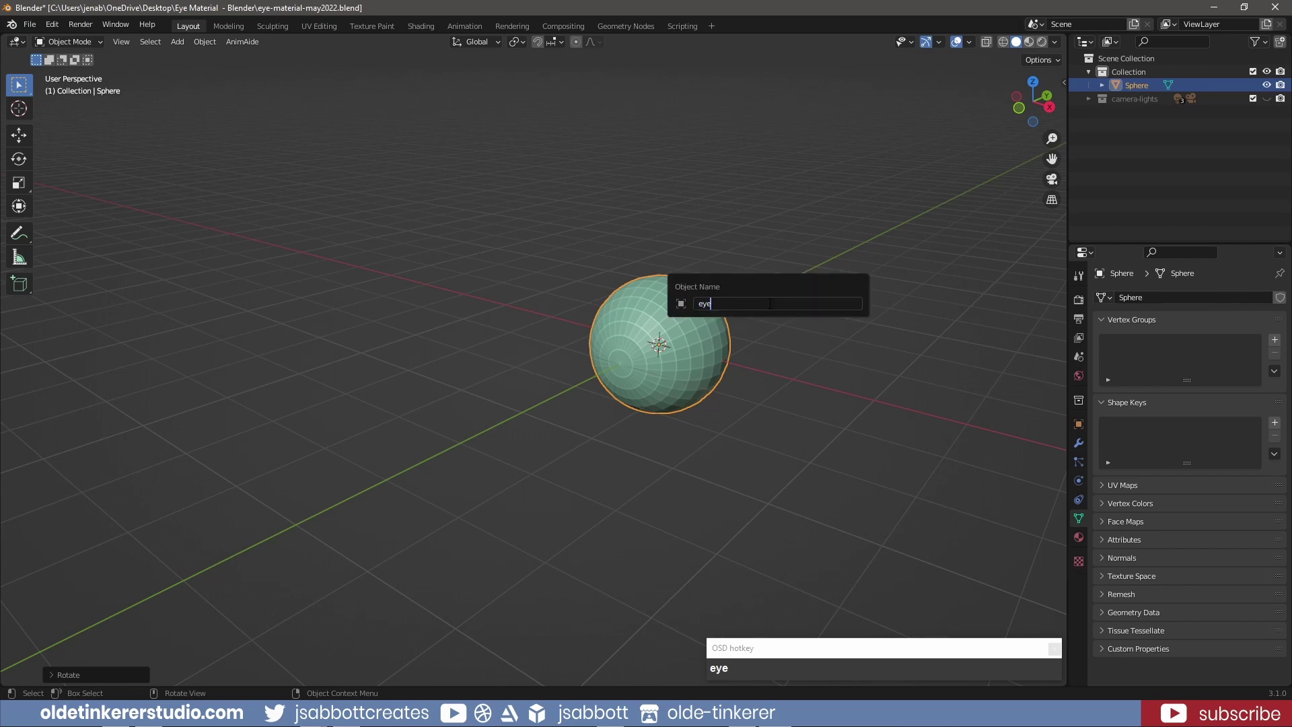
{"action": "key", "text": "Return"}
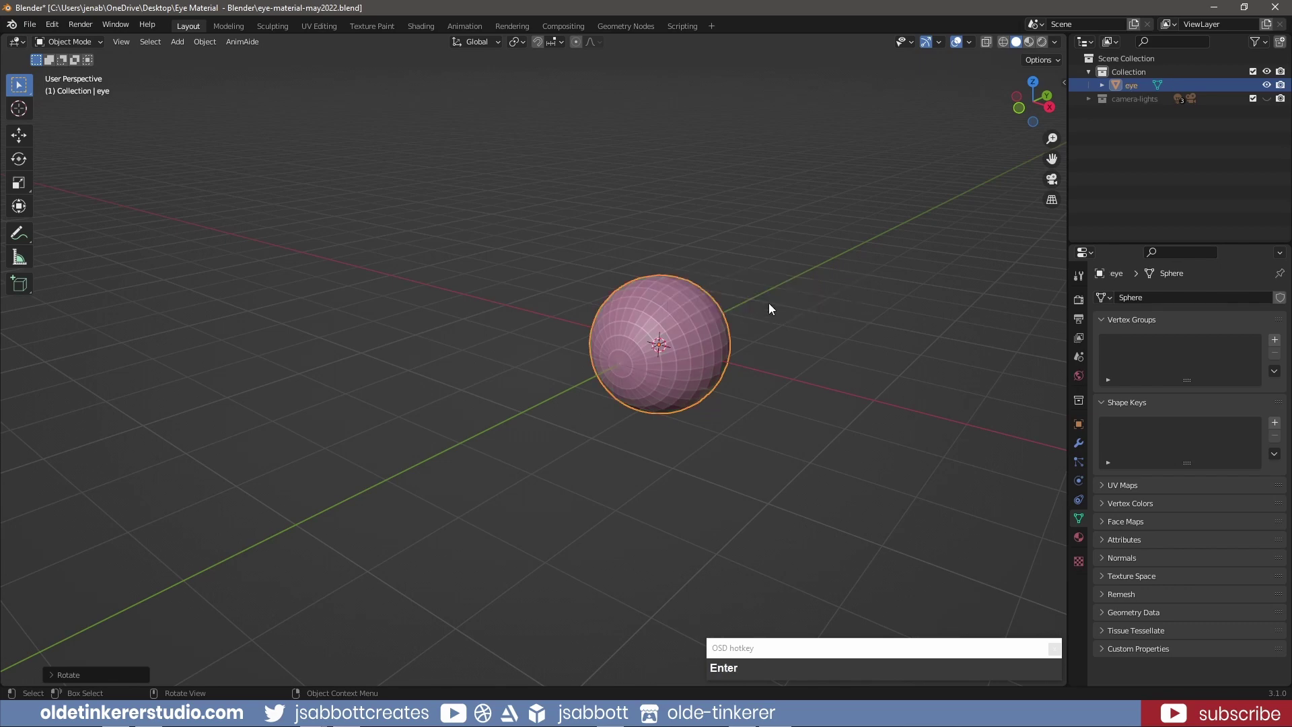
In Edit Mode, circle-select the three innermost rings of faces around the sphere's front pole, as seen in front view
{"action": "key", "text": "Tab"}
{"action": "key", "text": "KP_1"}
{"action": "key", "text": "KP_Decimal"}
{"action": "key", "text": "alt+a"}
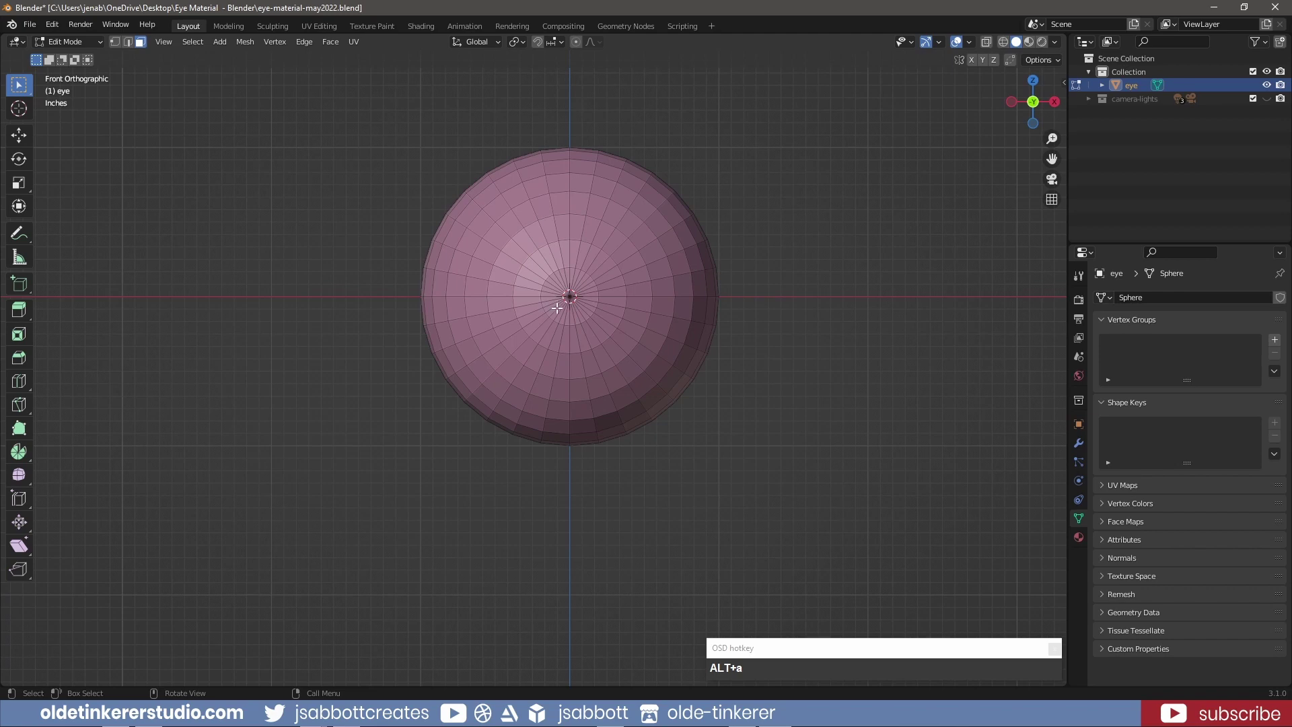
{"action": "key", "text": "c"}
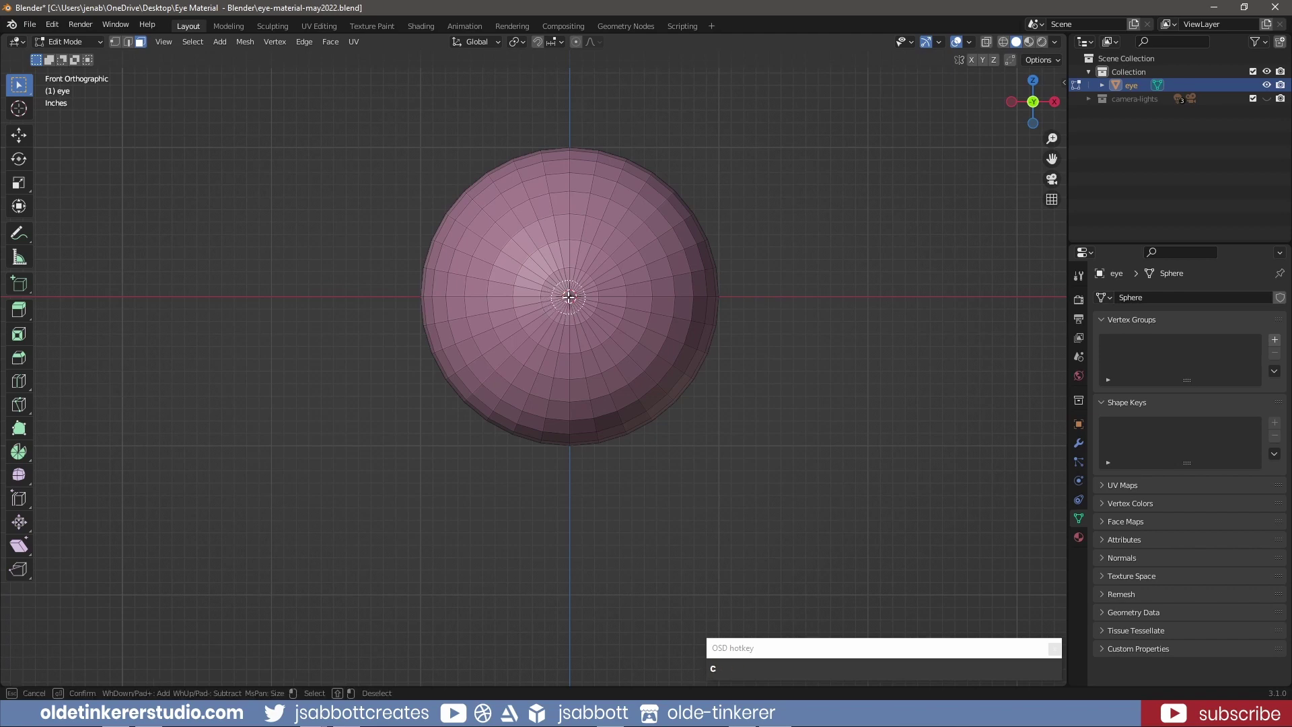
{"action": "scroll", "coordinate": [569, 297], "scroll_direction": "up", "scroll_amount": 2}
{"action": "scroll", "coordinate": [568, 297], "scroll_direction": "down", "scroll_amount": 4}
{"action": "scroll", "coordinate": [569, 297], "scroll_direction": "down", "scroll_amount": 5}
{"action": "scroll", "coordinate": [569, 297], "scroll_direction": "down", "scroll_amount": 1}
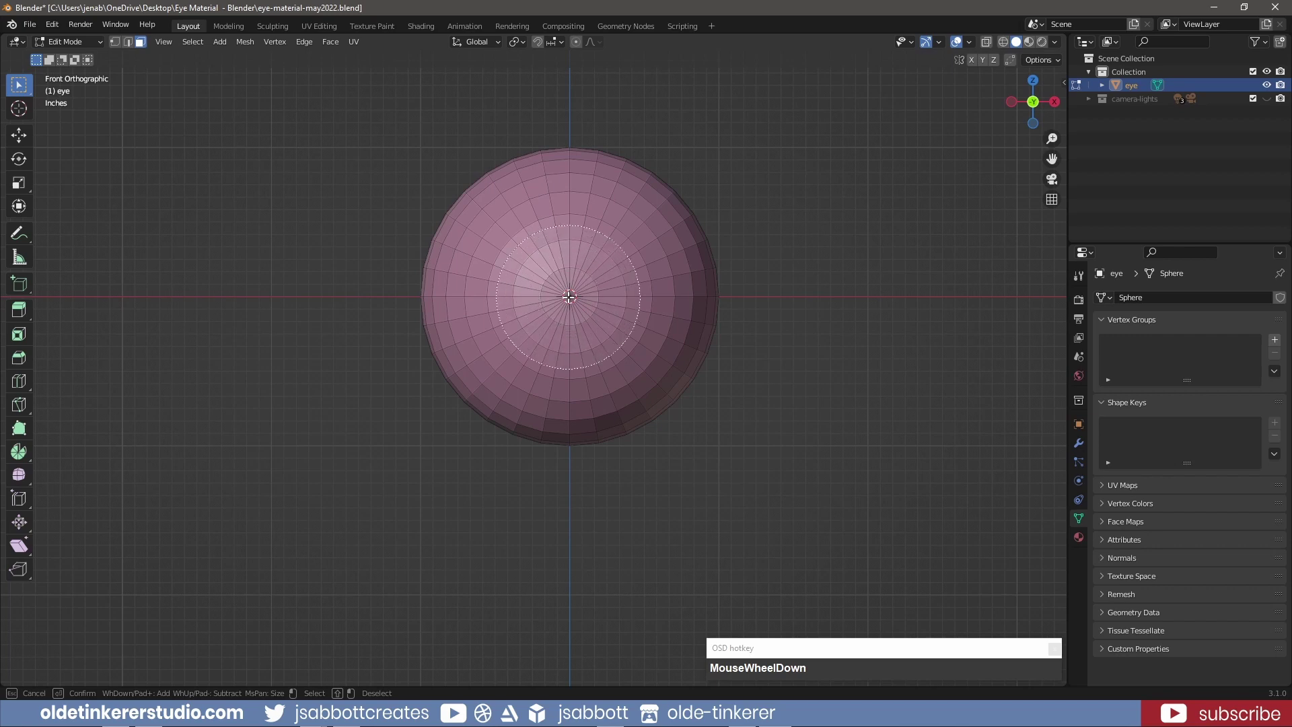
{"action": "left_click", "coordinate": [569, 297]}
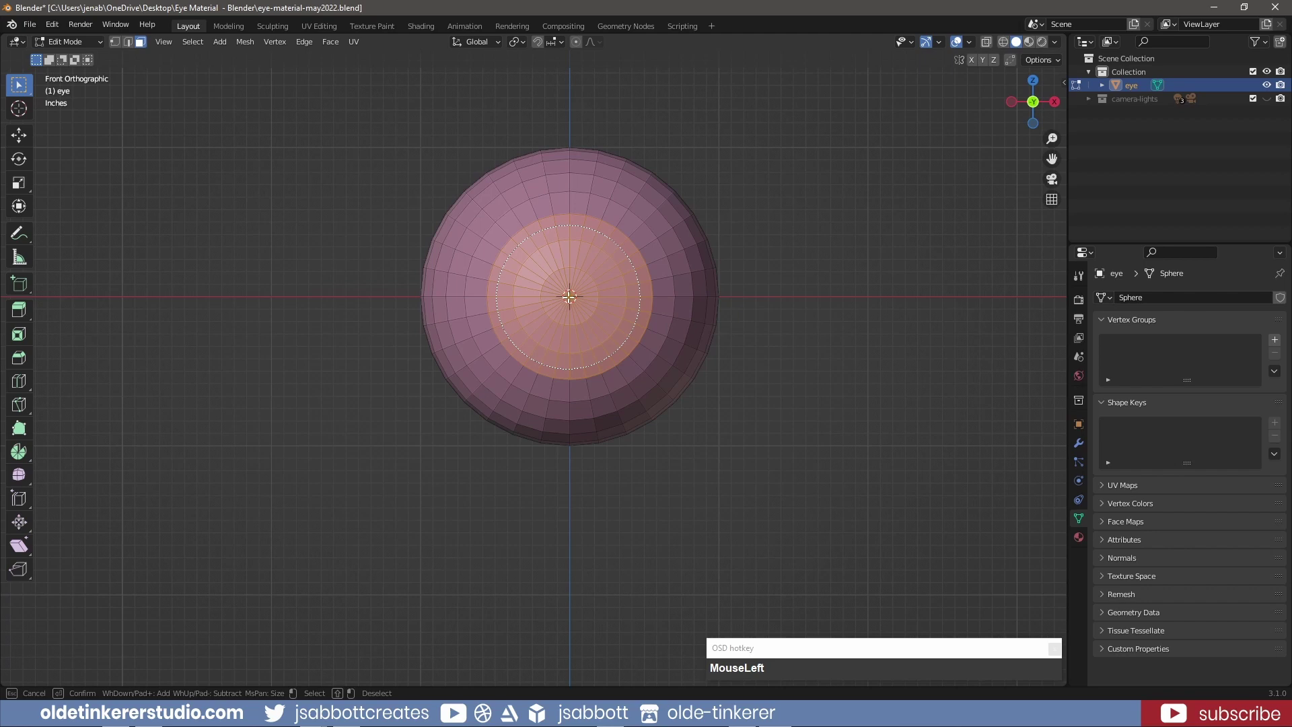
{"action": "right_click", "coordinate": [569, 297]}
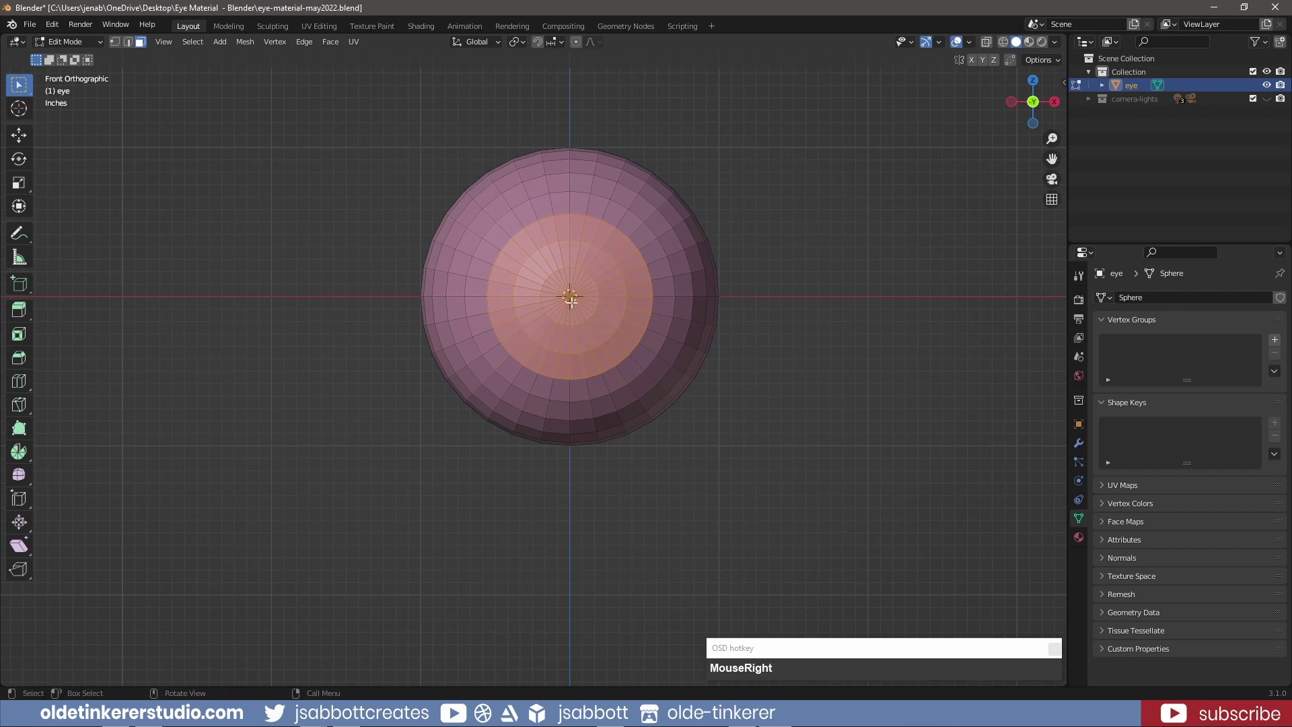
Working in wireframe from the right side view, move the selected front cap about 0.417' along Y into the eyeball
{"action": "left_click", "coordinate": [1, 353]}
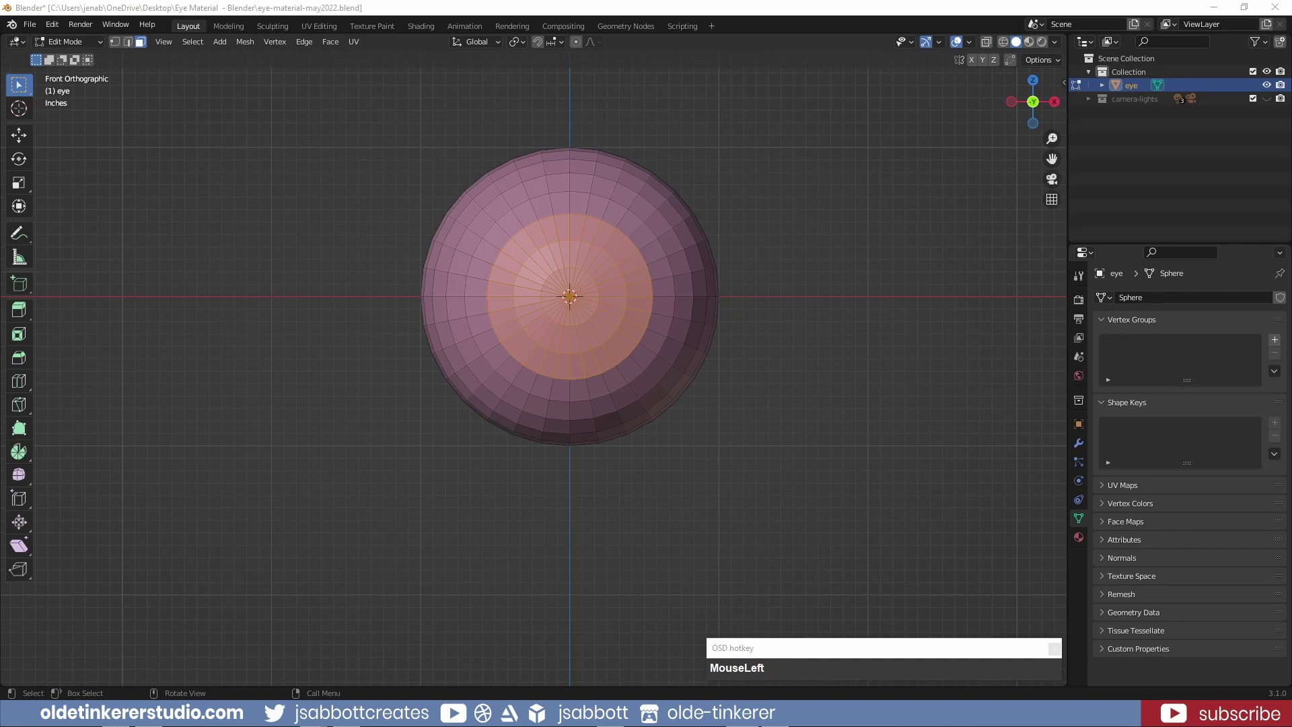
{"action": "left_click", "coordinate": [1001, 43]}
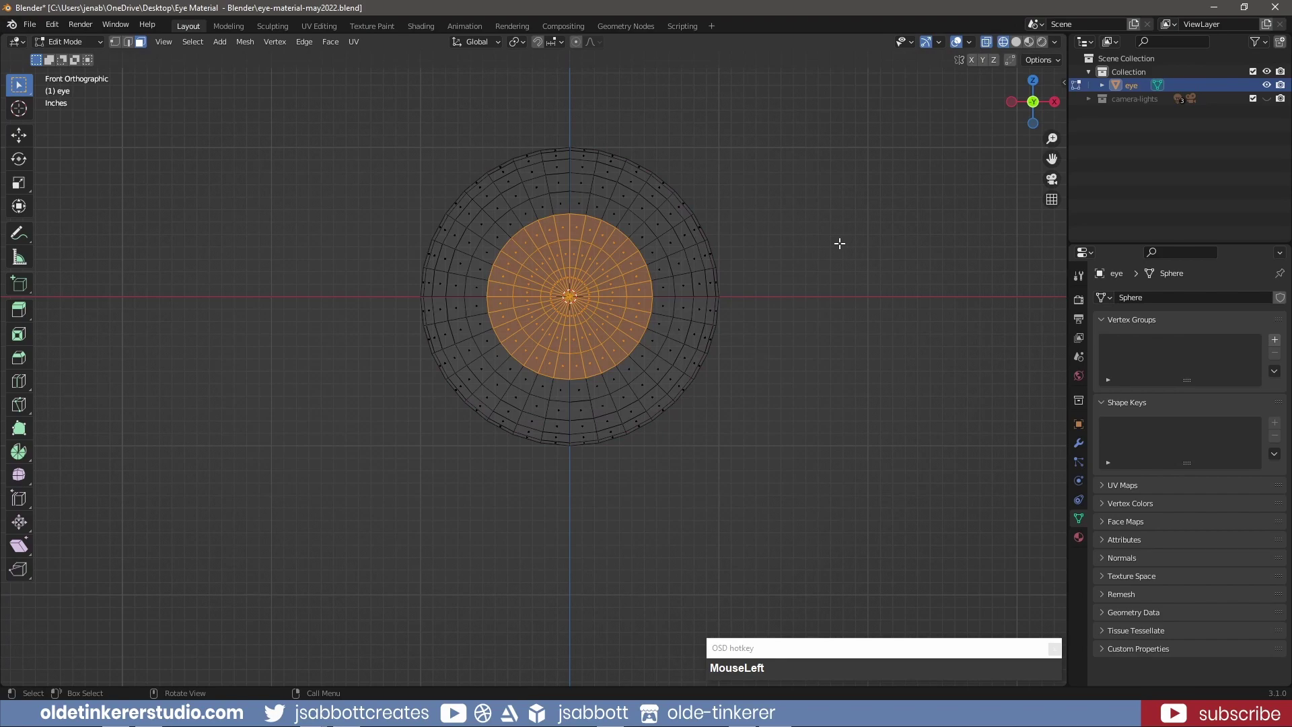
{"action": "key", "text": "KP_3"}
{"action": "middle_click_drag", "start_coordinate": [844, 227], "coordinate": [378, 262], "text": "shift"}
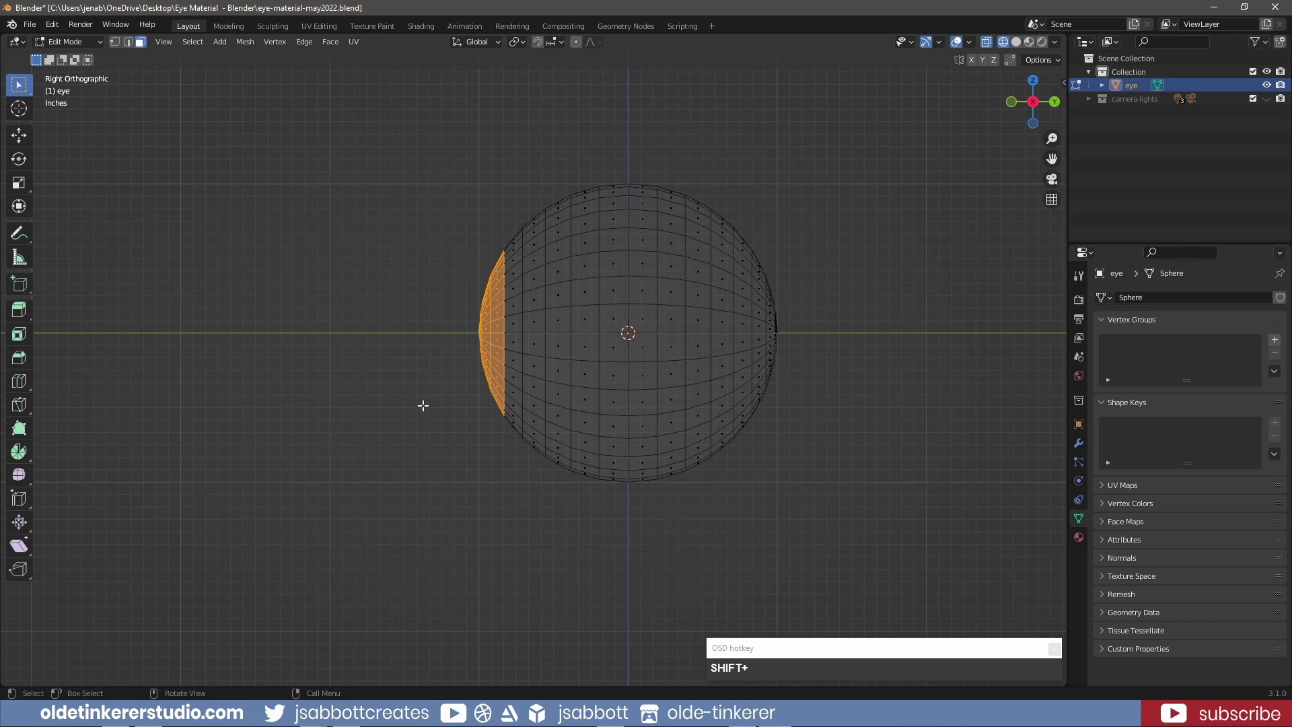
{"action": "scroll", "coordinate": [423, 405], "scroll_direction": "up", "scroll_amount": 1}
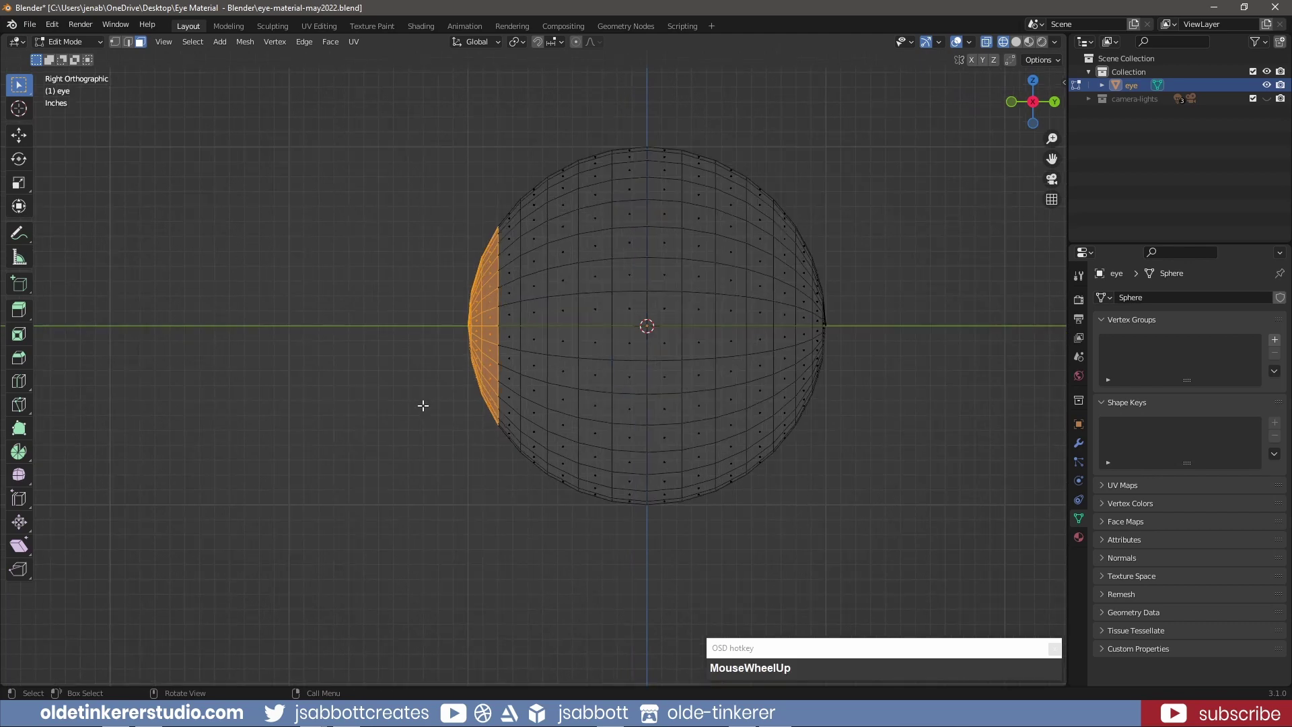
{"action": "key", "text": "g"}
{"action": "key", "text": "y"}
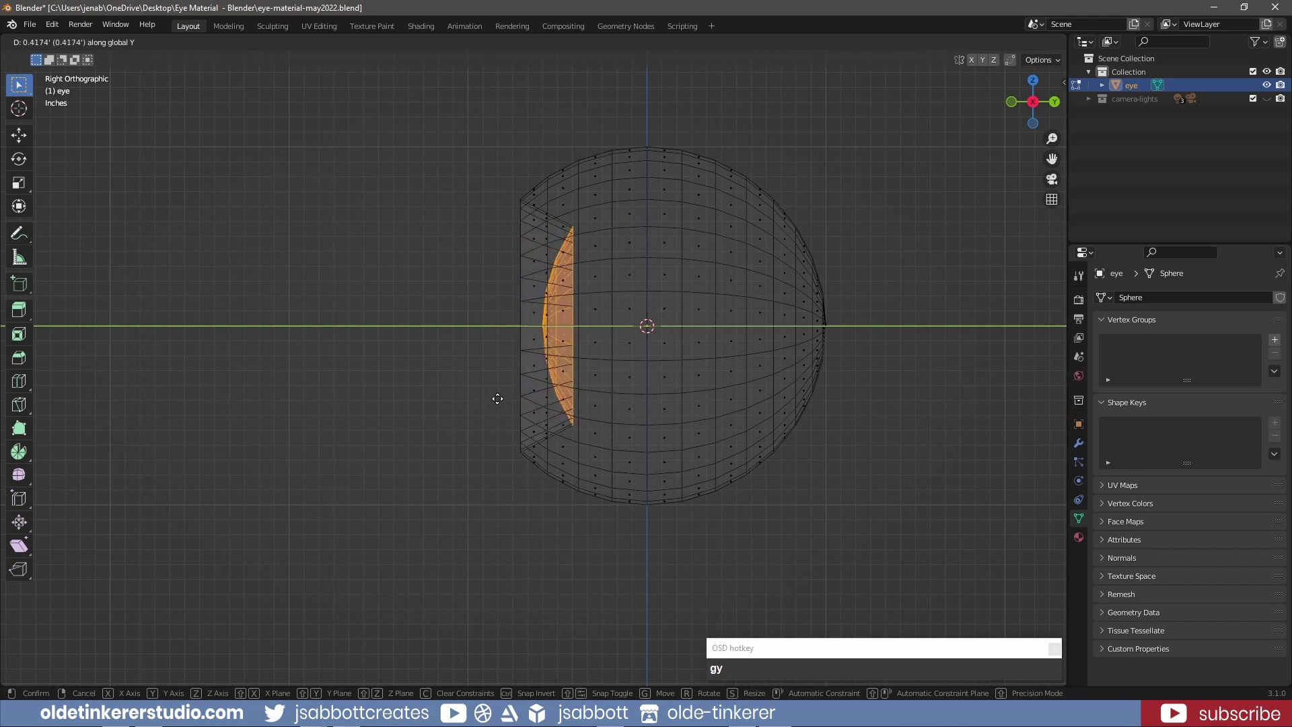
{"action": "left_click", "coordinate": [497, 399]}
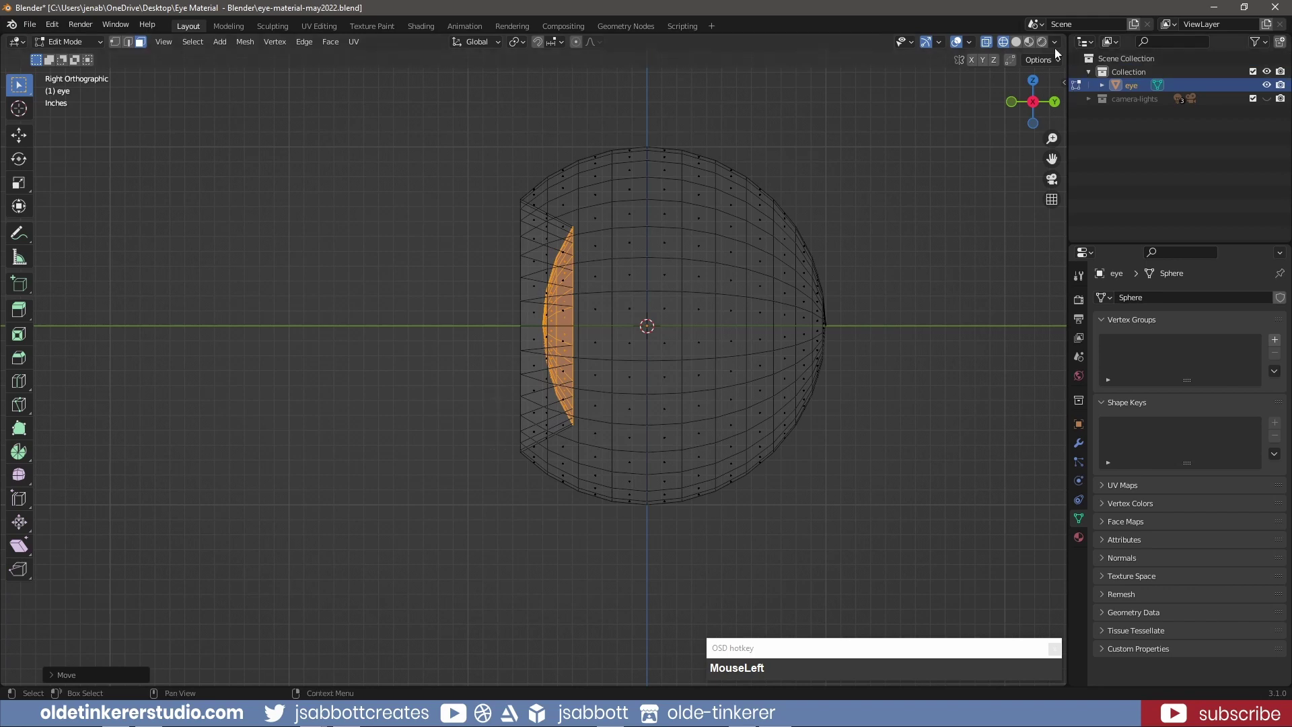
Bevel the recessed cap's outer edge loop and the two loops inside it with a single segment about 0.022' wide
{"action": "left_click", "coordinate": [1016, 42]}
{"action": "key", "text": "KP_1"}
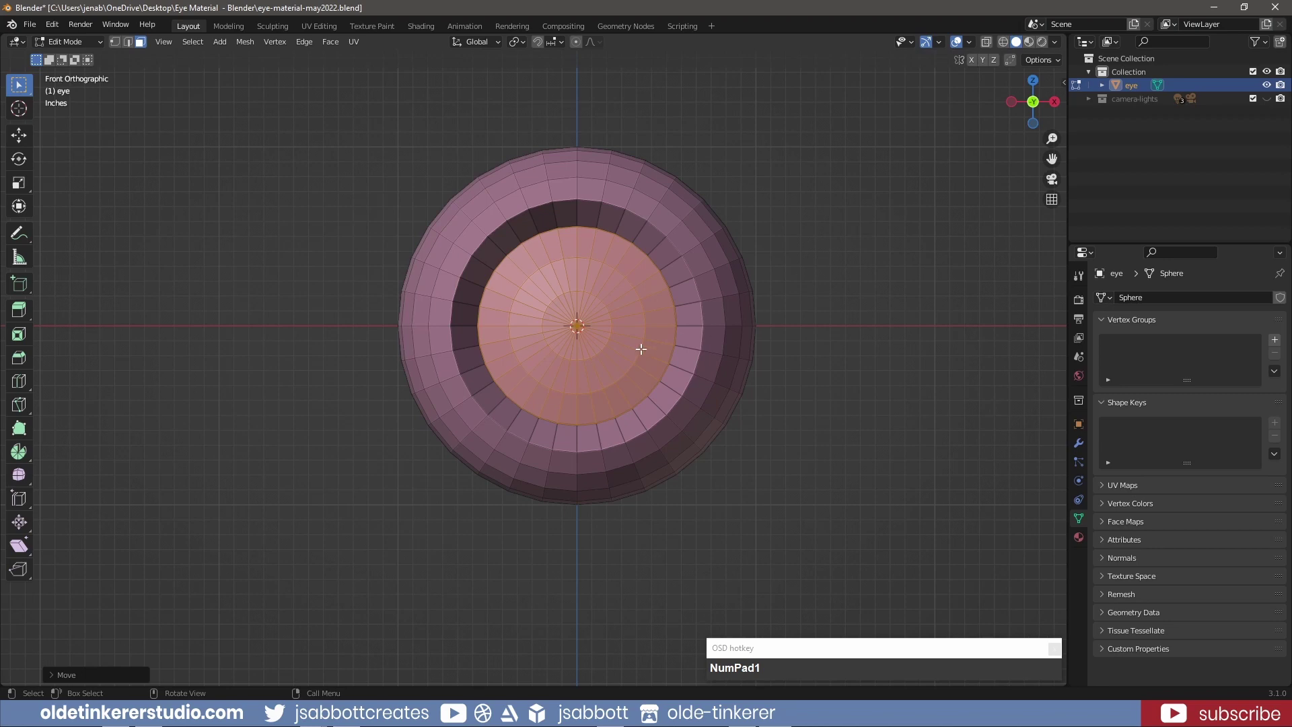
{"action": "key", "text": "2"}
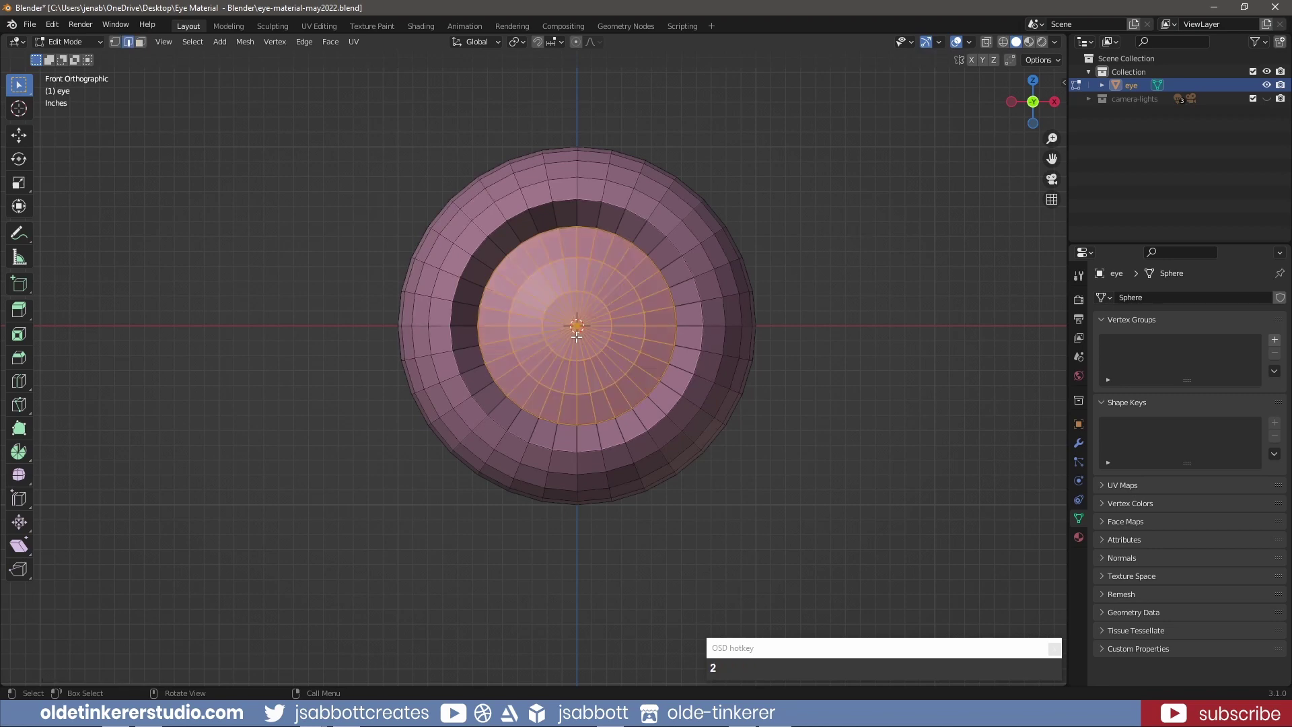
{"action": "key", "text": "alt+a"}
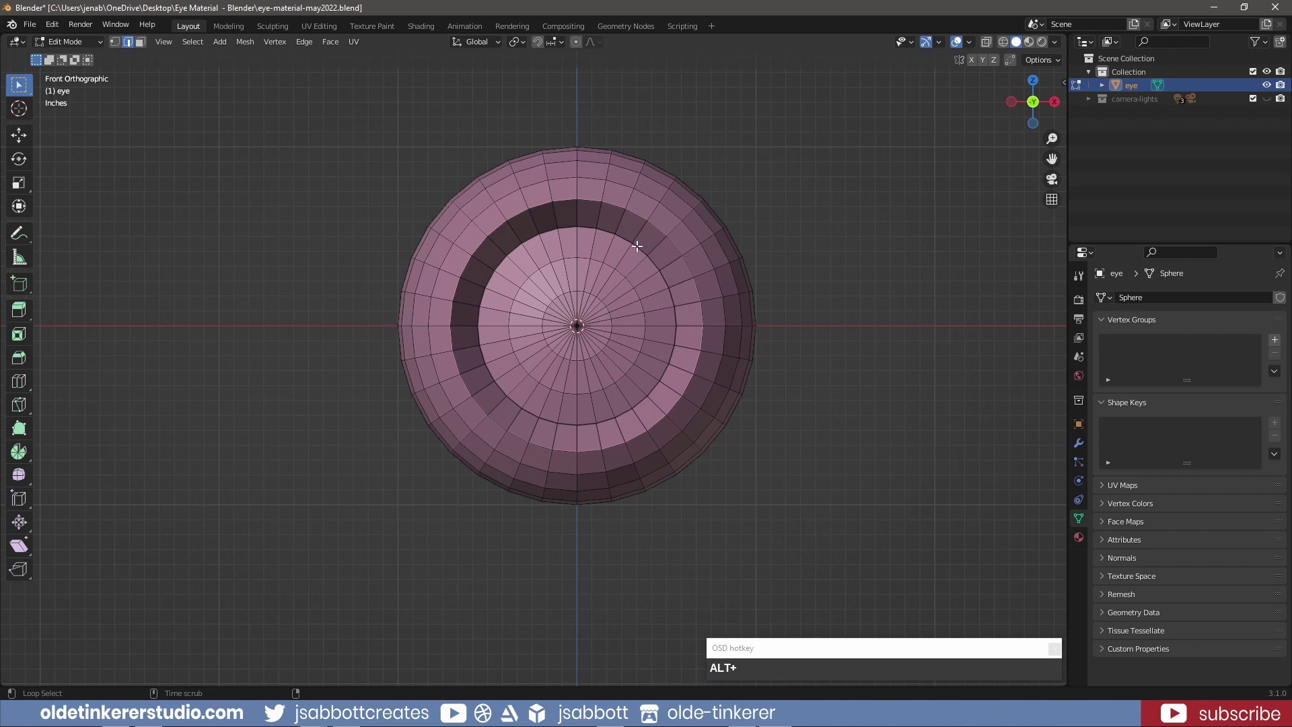
{"action": "key", "text": "shift"}
{"action": "left_click", "coordinate": [637, 246], "text": "alt+shift"}
{"action": "left_click", "coordinate": [628, 283], "text": "alt+shift"}
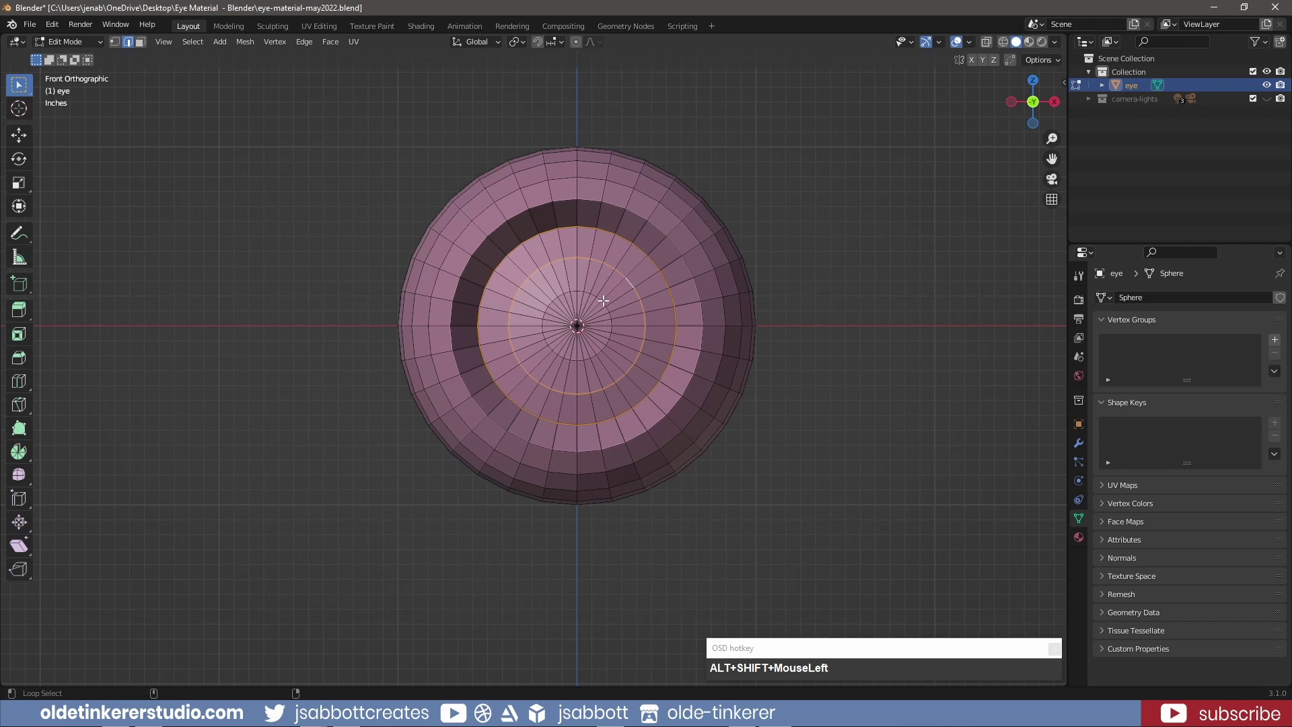
{"action": "left_click", "coordinate": [606, 300], "text": "alt+shift"}
{"action": "key", "text": "ctrl+z"}
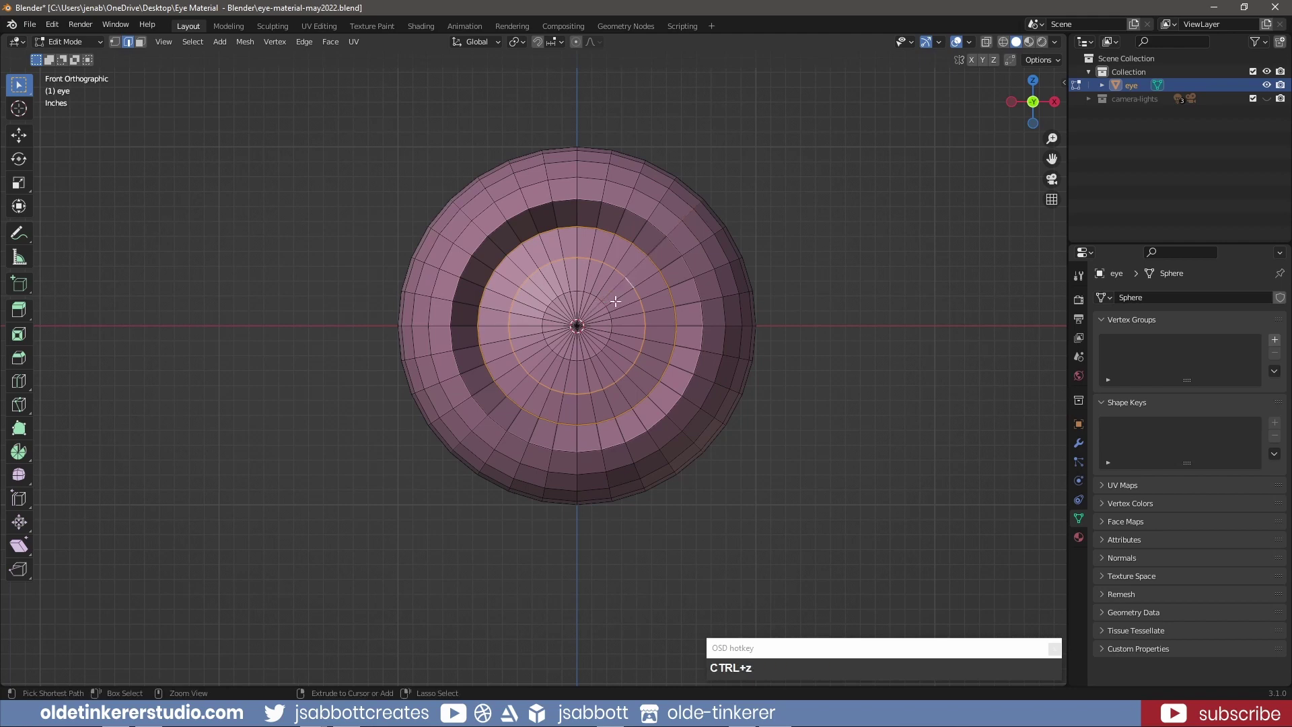
{"action": "key", "text": "shift"}
{"action": "key", "text": "alt"}
{"action": "left_click", "coordinate": [599, 299], "text": "alt+shift"}
{"action": "key", "text": "ctrl+b"}
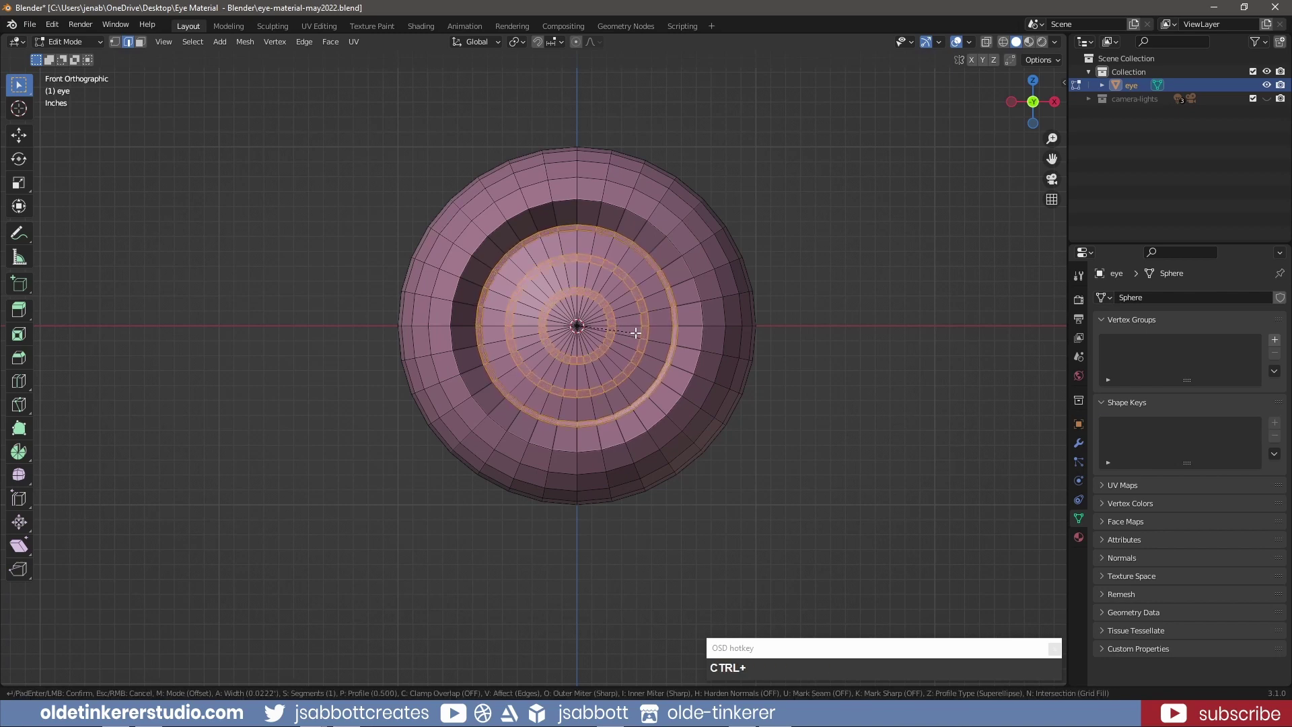
{"action": "left_click", "coordinate": [635, 332]}
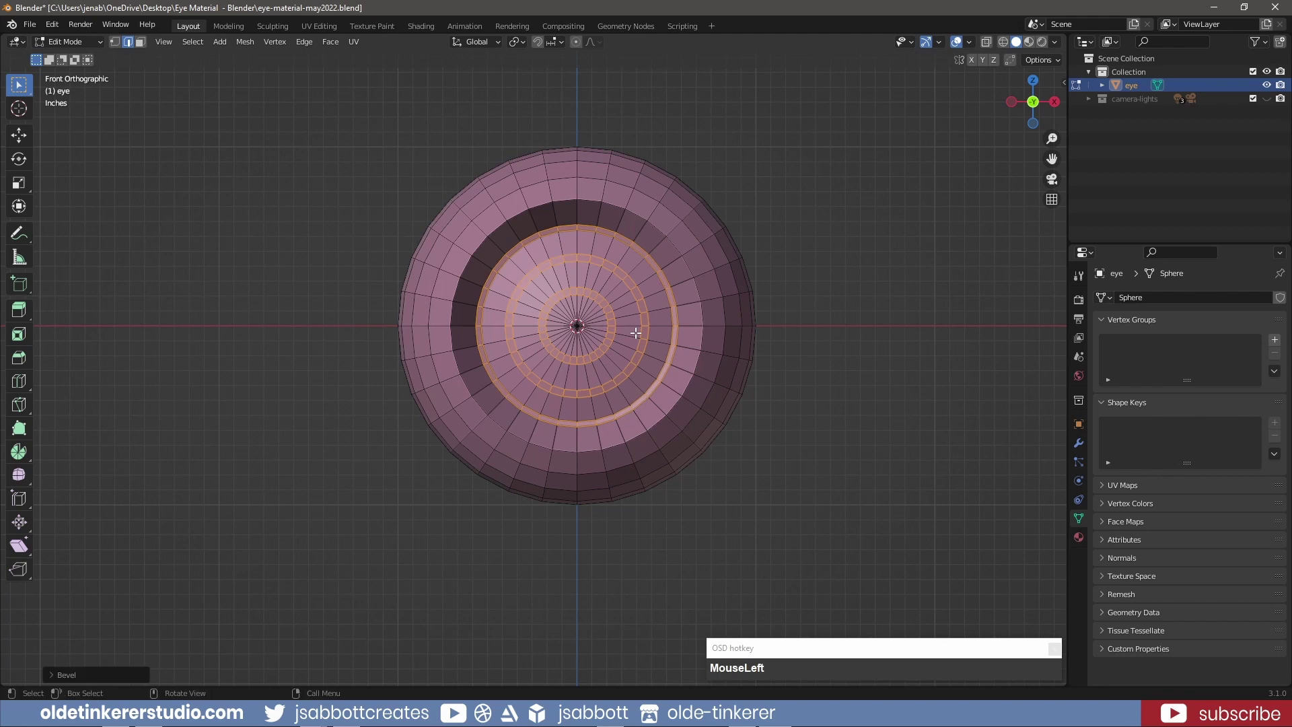
Return to Object Mode, shade the eye smooth and enable Auto Smooth for its normals
{"action": "key", "text": "Tab"}
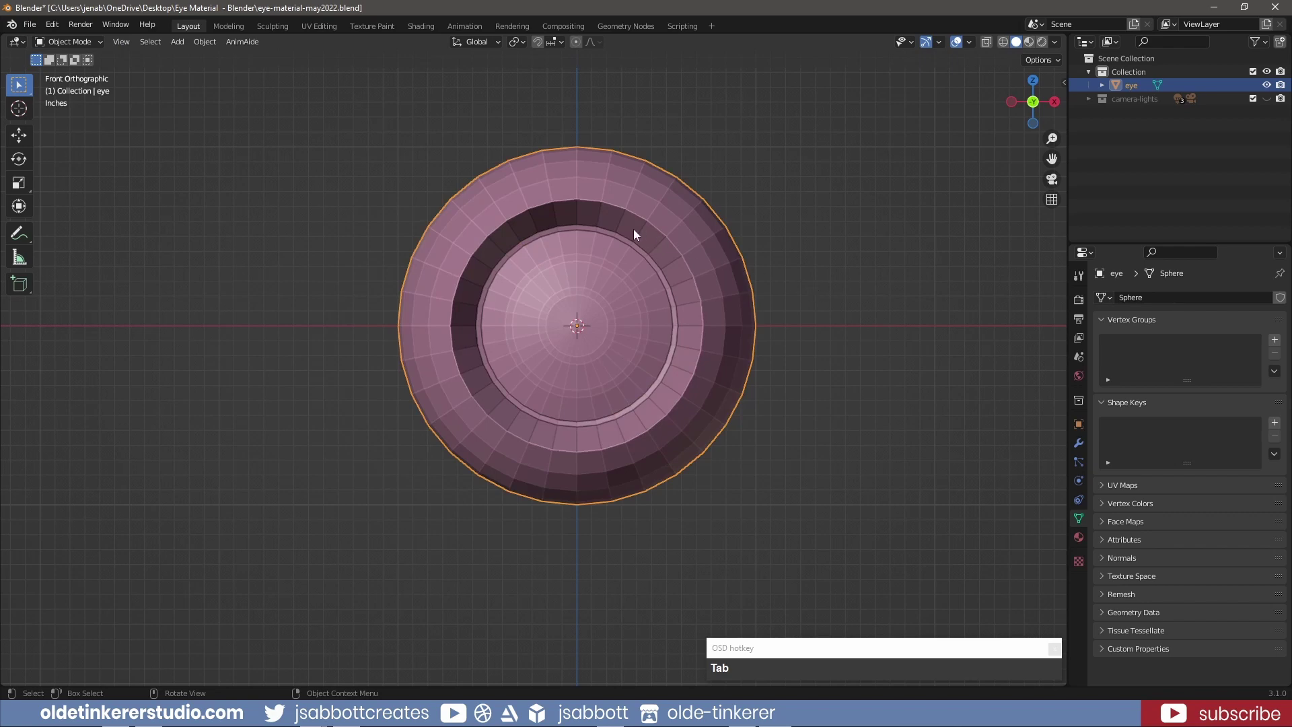
{"action": "right_click", "coordinate": [618, 200]}
{"action": "left_click", "coordinate": [619, 202]}
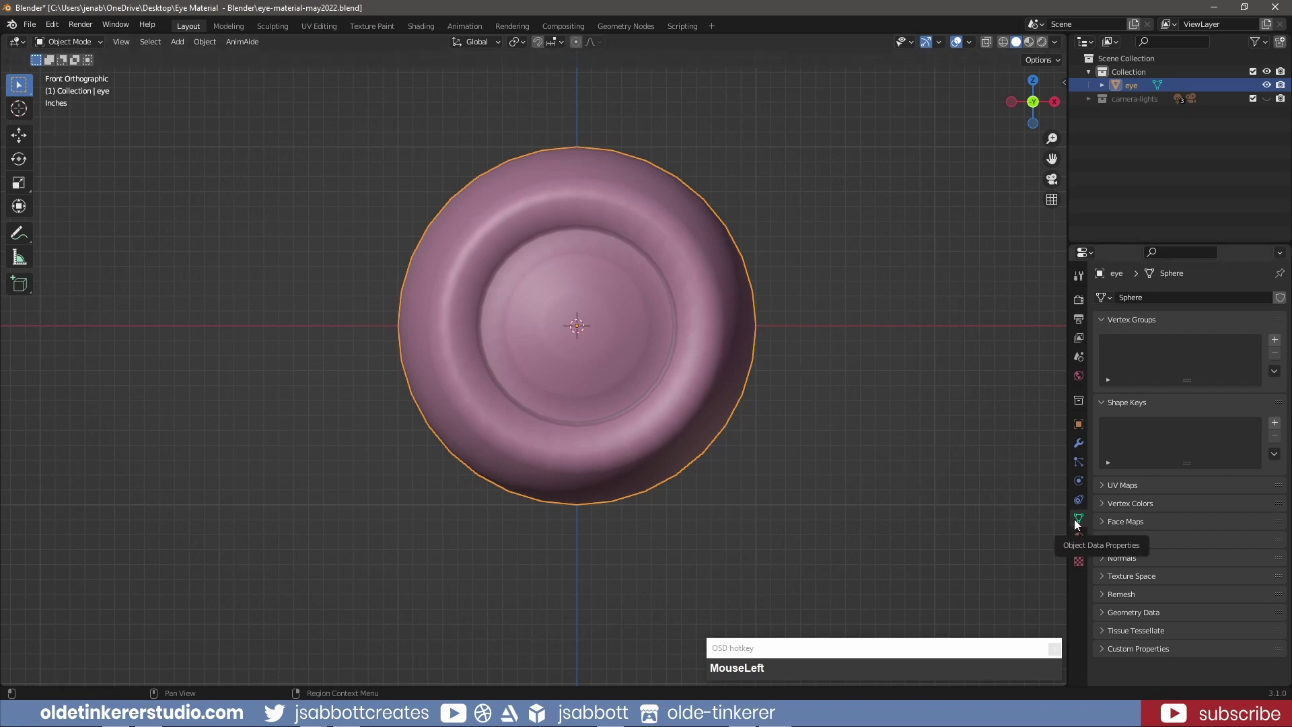
{"action": "left_click", "coordinate": [1102, 558]}
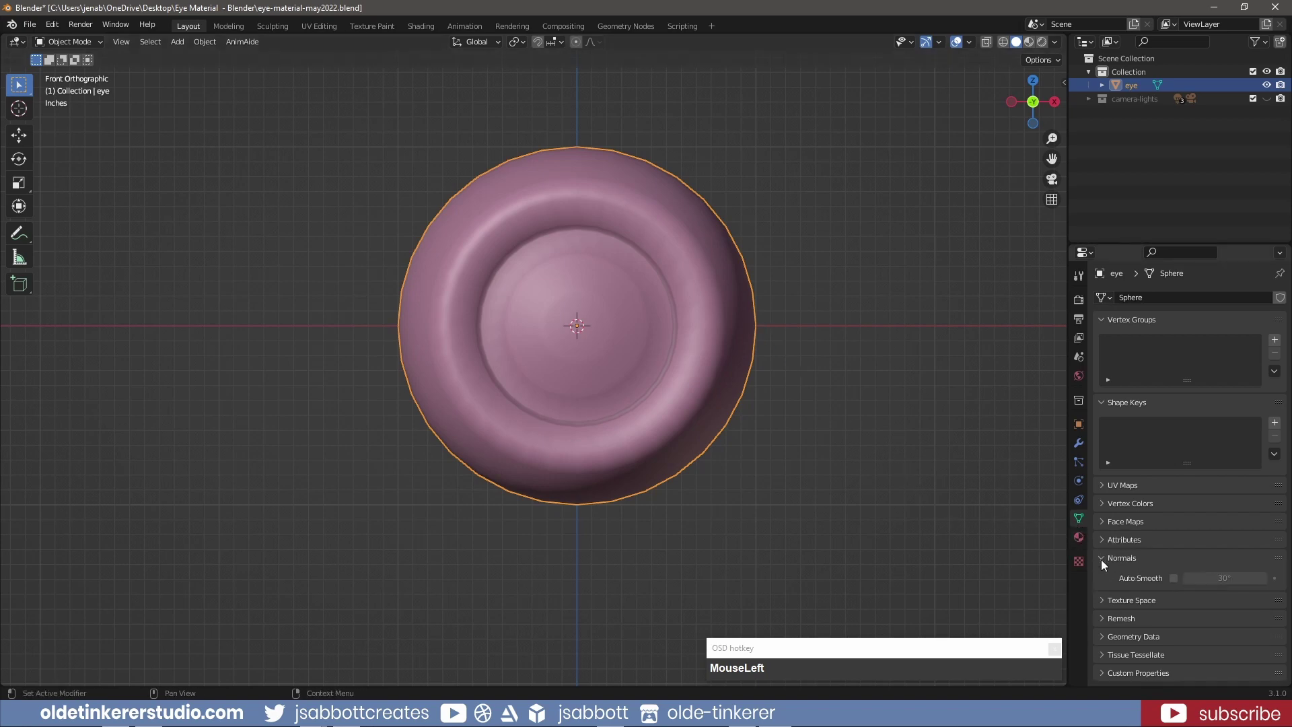
{"action": "left_click", "coordinate": [1173, 577]}
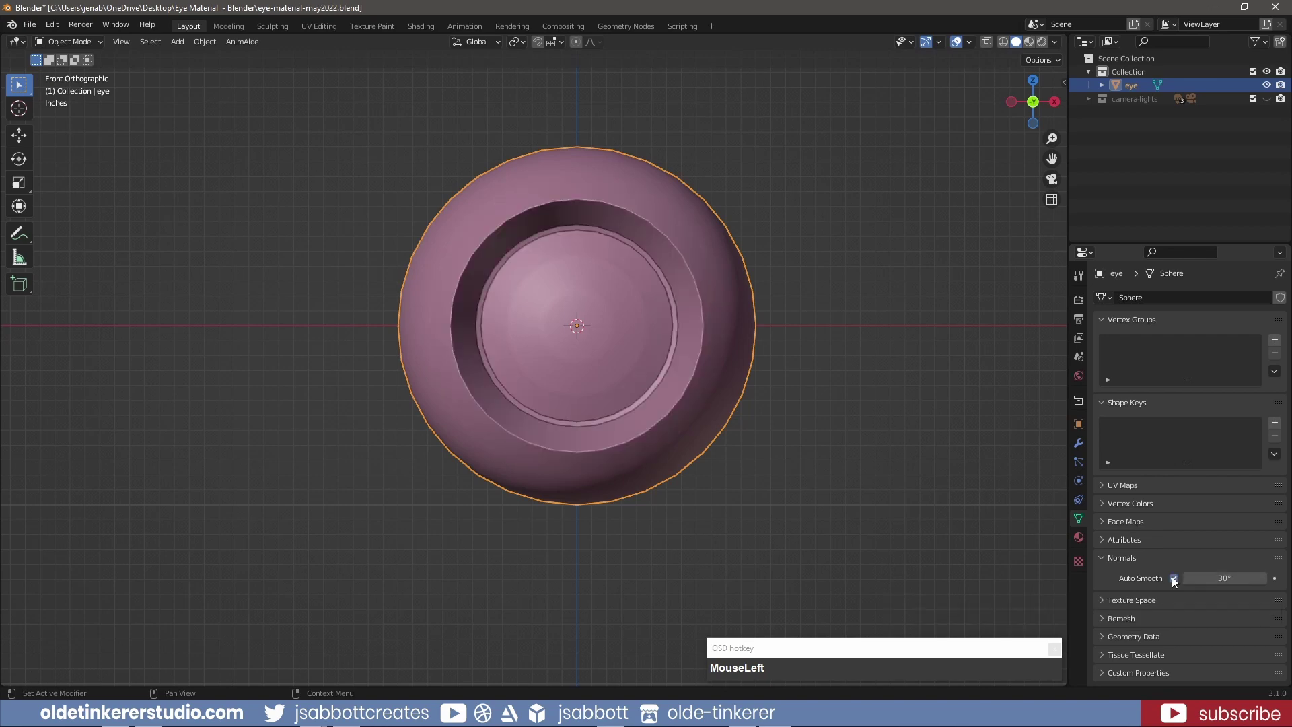
Add a second UV sphere at the origin, over the eye
{"action": "left_click", "coordinate": [755, 406]}
{"action": "scroll", "coordinate": [754, 281], "scroll_direction": "down", "scroll_amount": 2}
{"action": "key", "text": "shift+a"}
{"action": "mouse_move", "coordinate": [754, 281]}
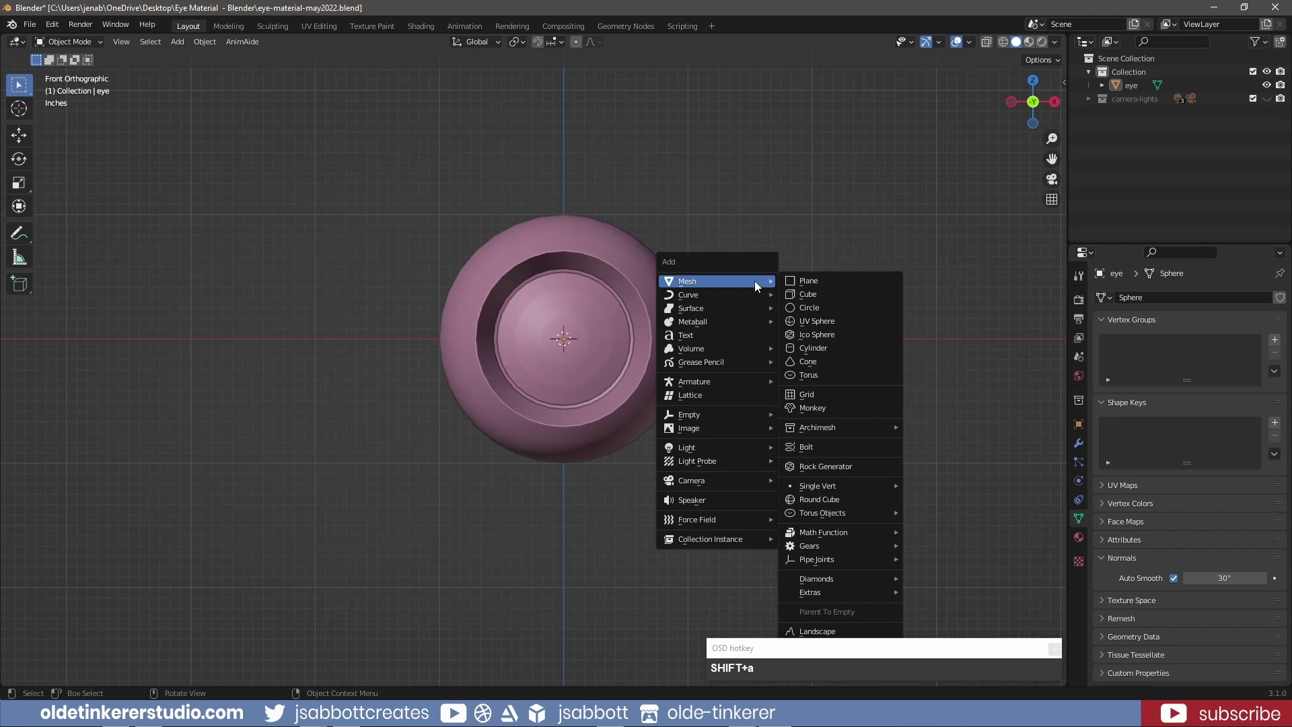
{"action": "left_click", "coordinate": [830, 321]}
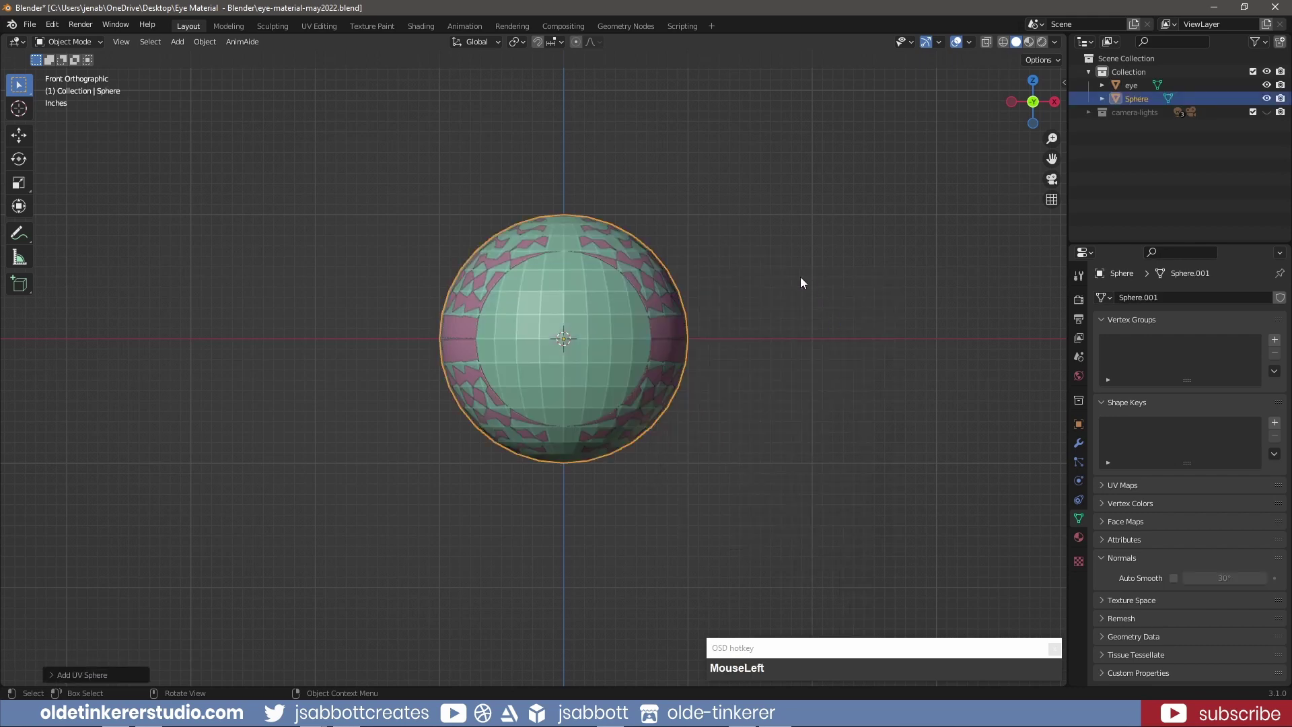
Rotate the new sphere 90° about the X axis and hide the original eye object
{"action": "type", "text": "rx"}
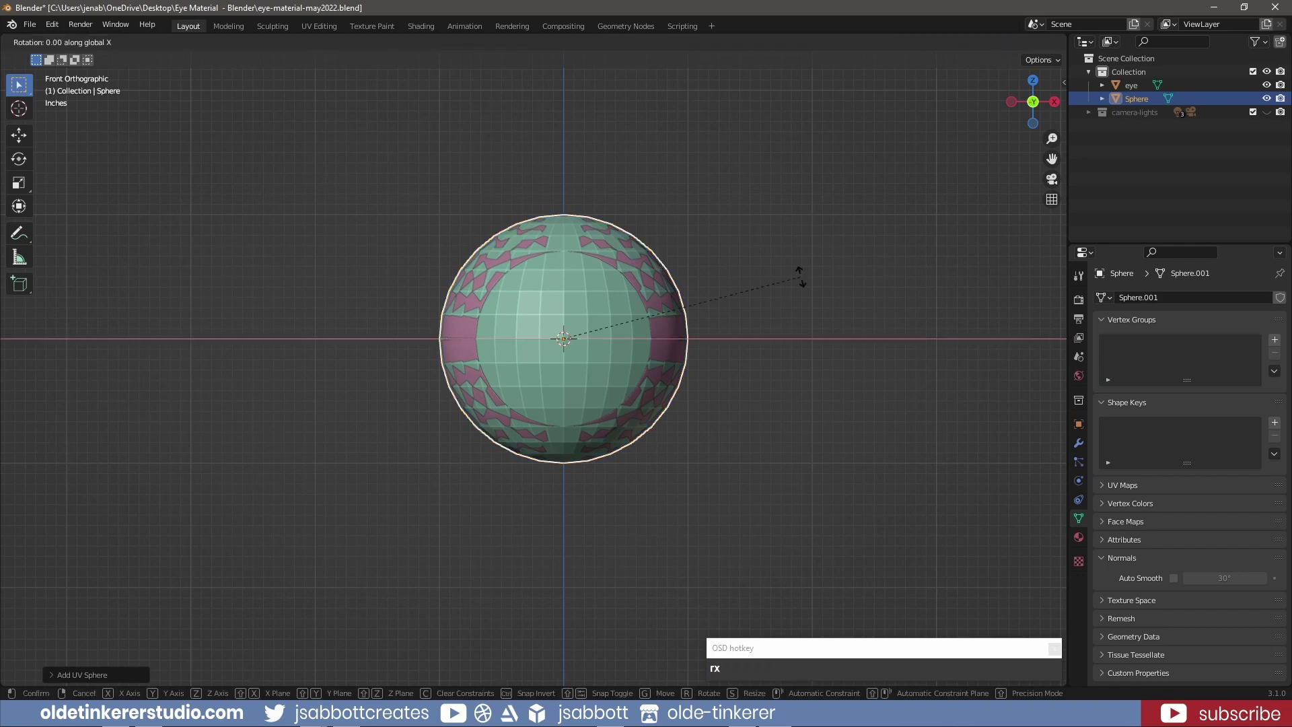
{"action": "type", "text": "90"}
{"action": "key", "text": "Return"}
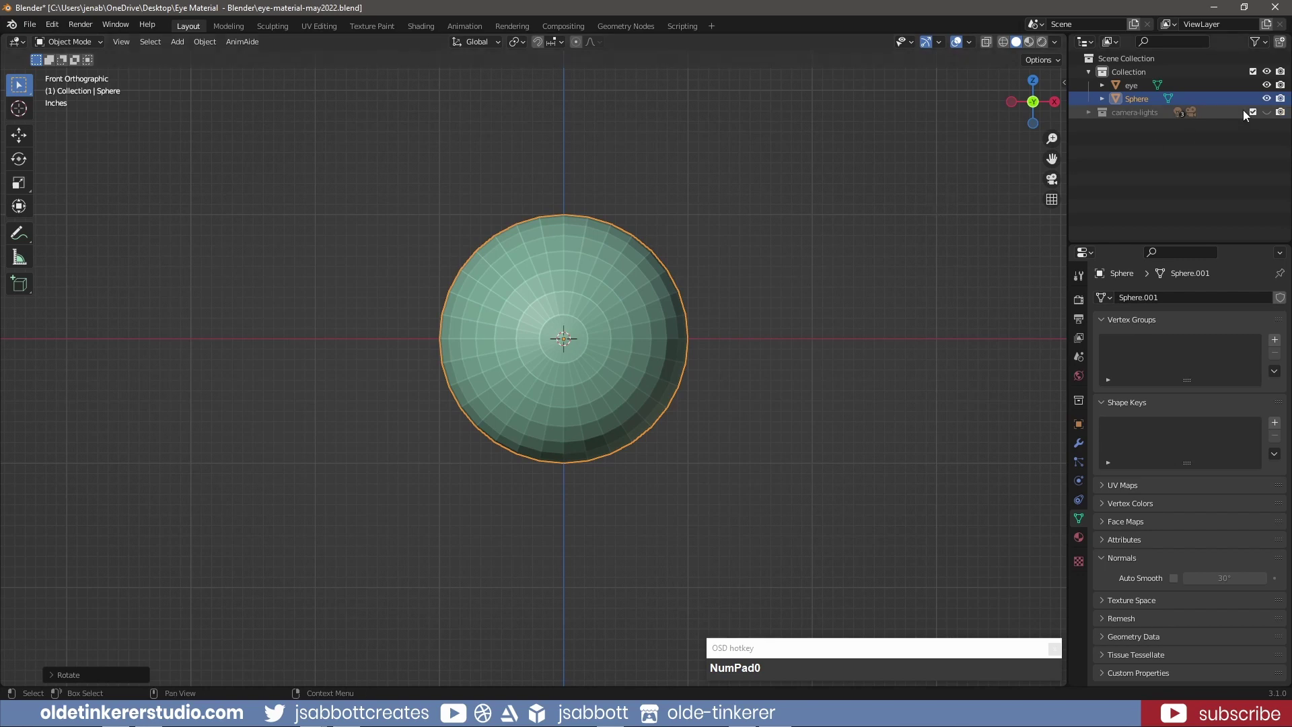
{"action": "left_click", "coordinate": [1266, 85]}
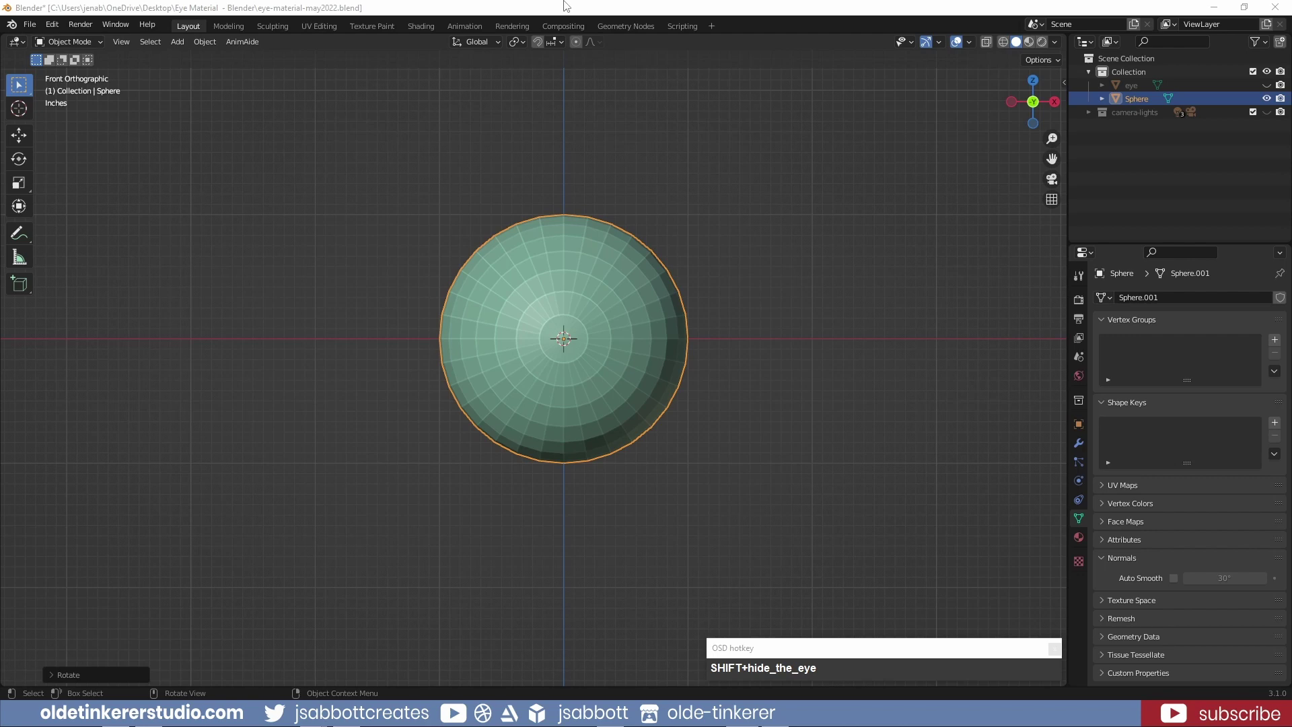
In wireframe from the right side, delete the new sphere's vertices behind its front cap, then return to Object Mode
{"action": "key", "text": "Tab"}
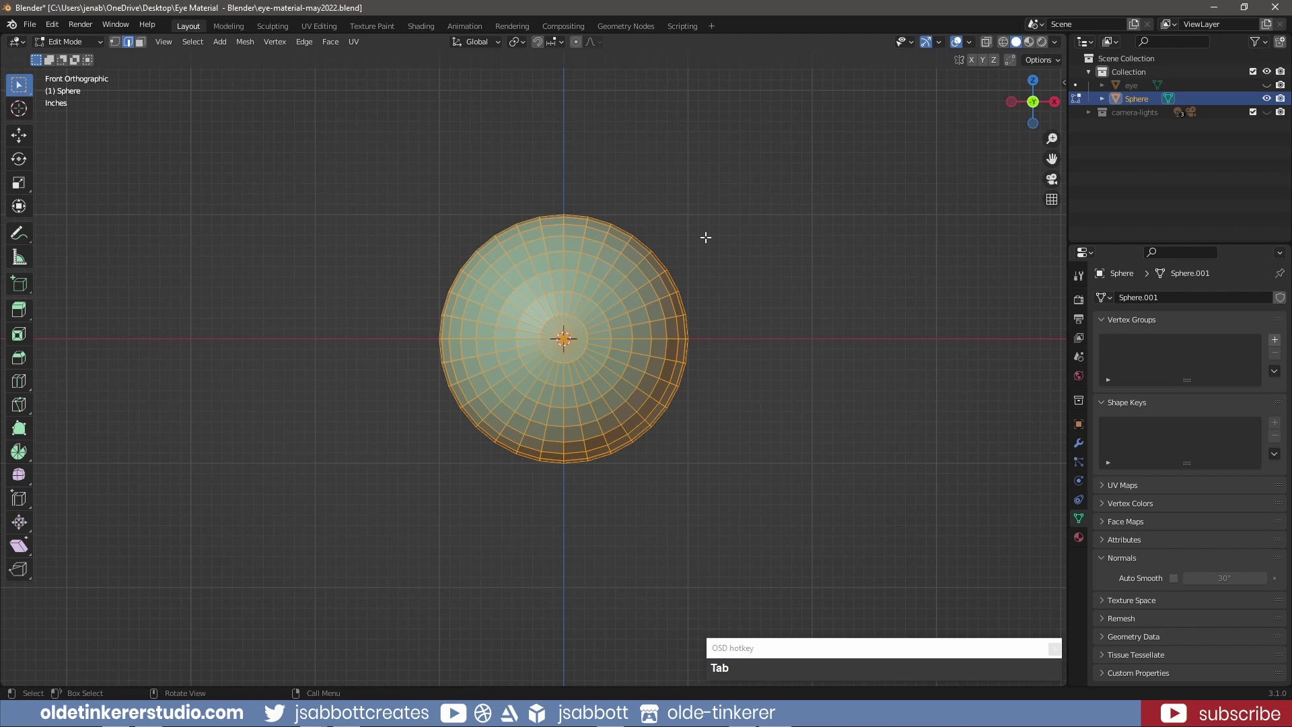
{"action": "key", "text": "KP_3"}
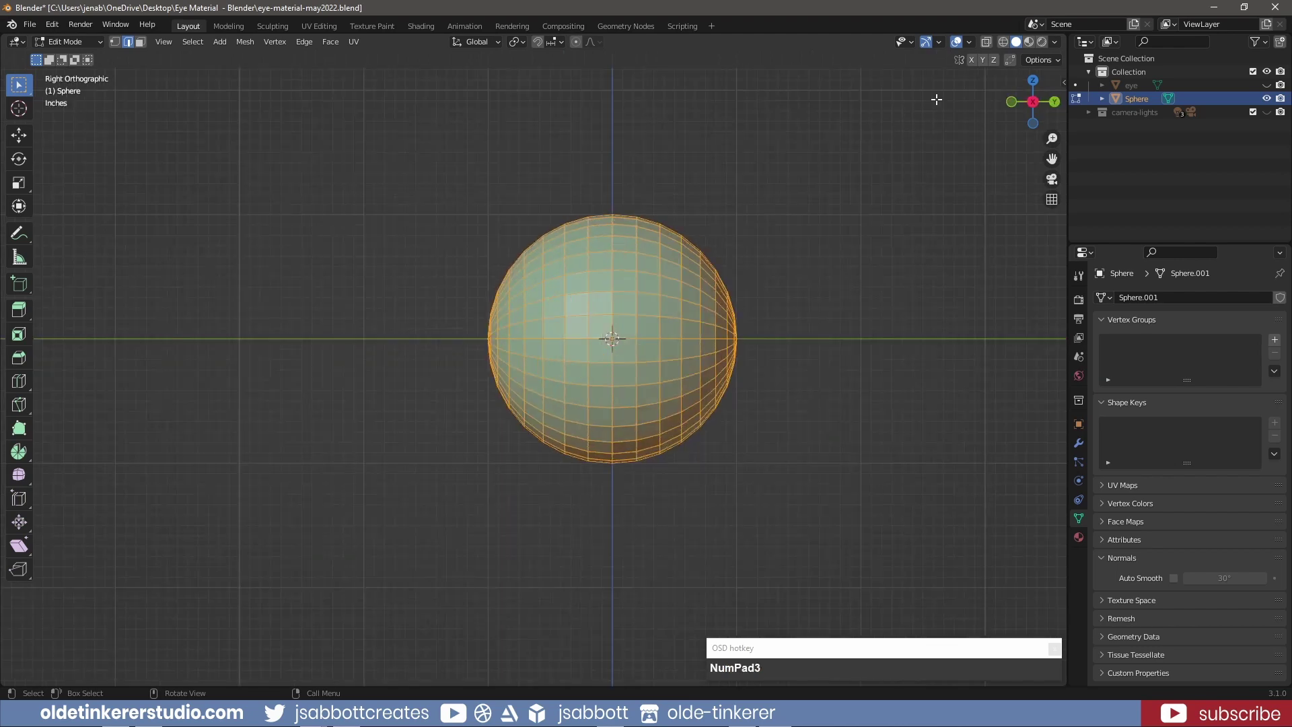
{"action": "left_click", "coordinate": [987, 42]}
{"action": "left_click", "coordinate": [659, 153]}
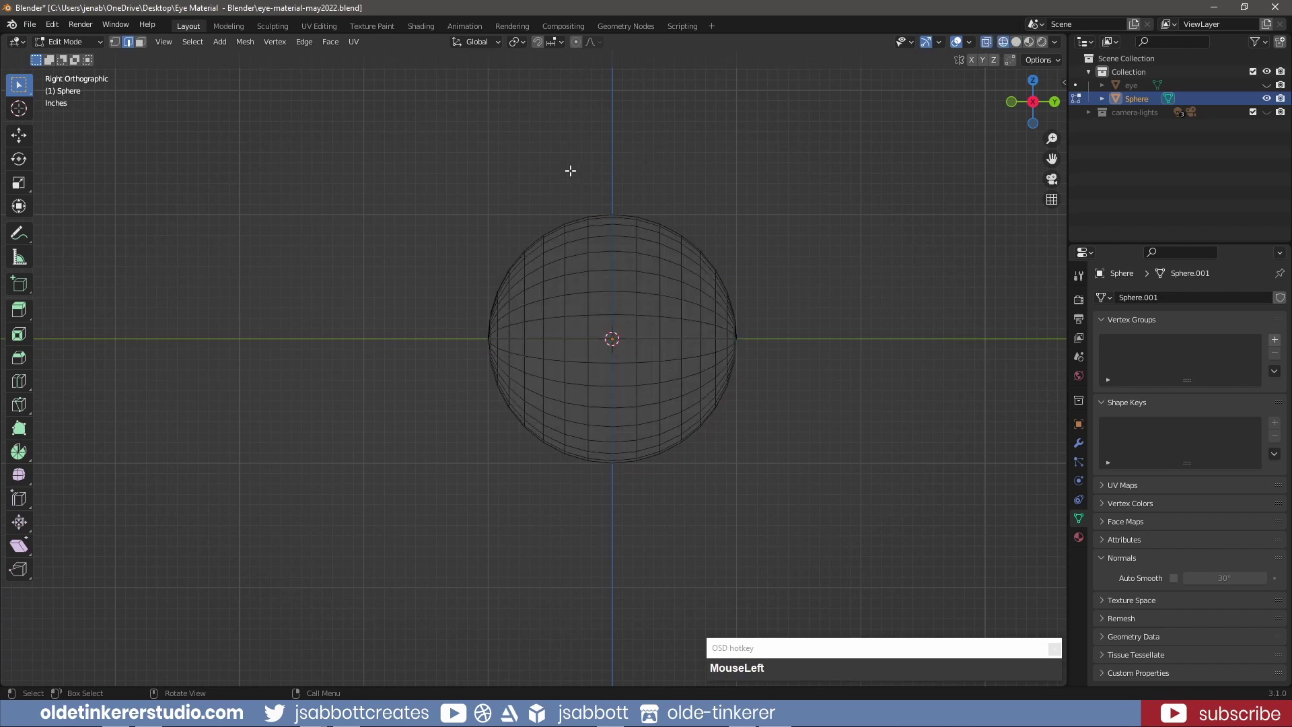
{"action": "left_click_drag", "start_coordinate": [535, 200], "coordinate": [759, 485]}
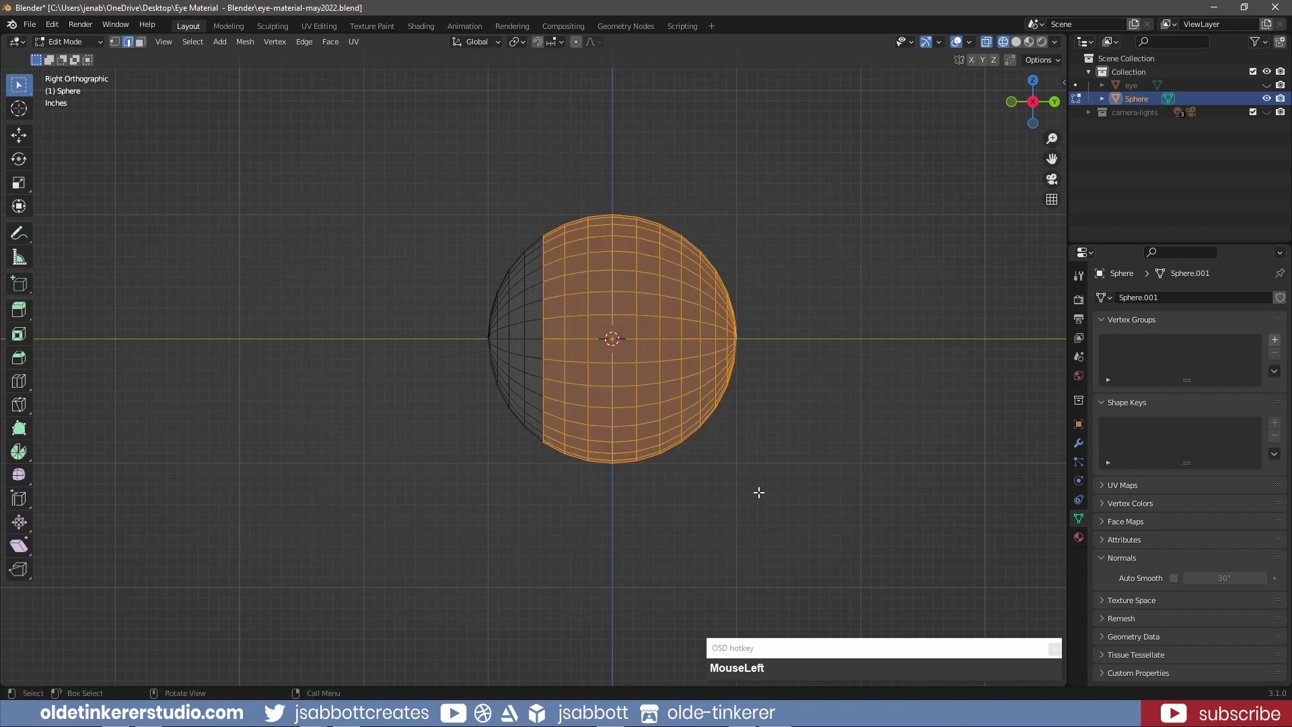
{"action": "key", "text": "x"}
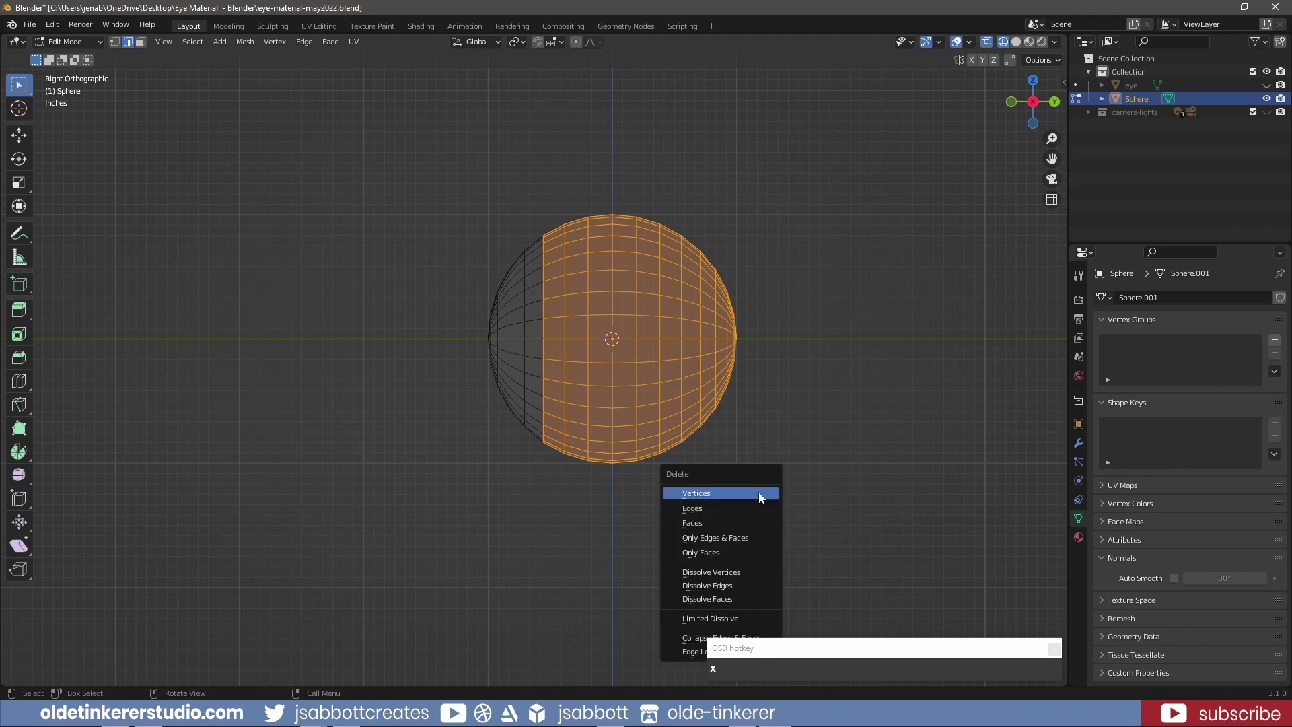
{"action": "left_click", "coordinate": [759, 492]}
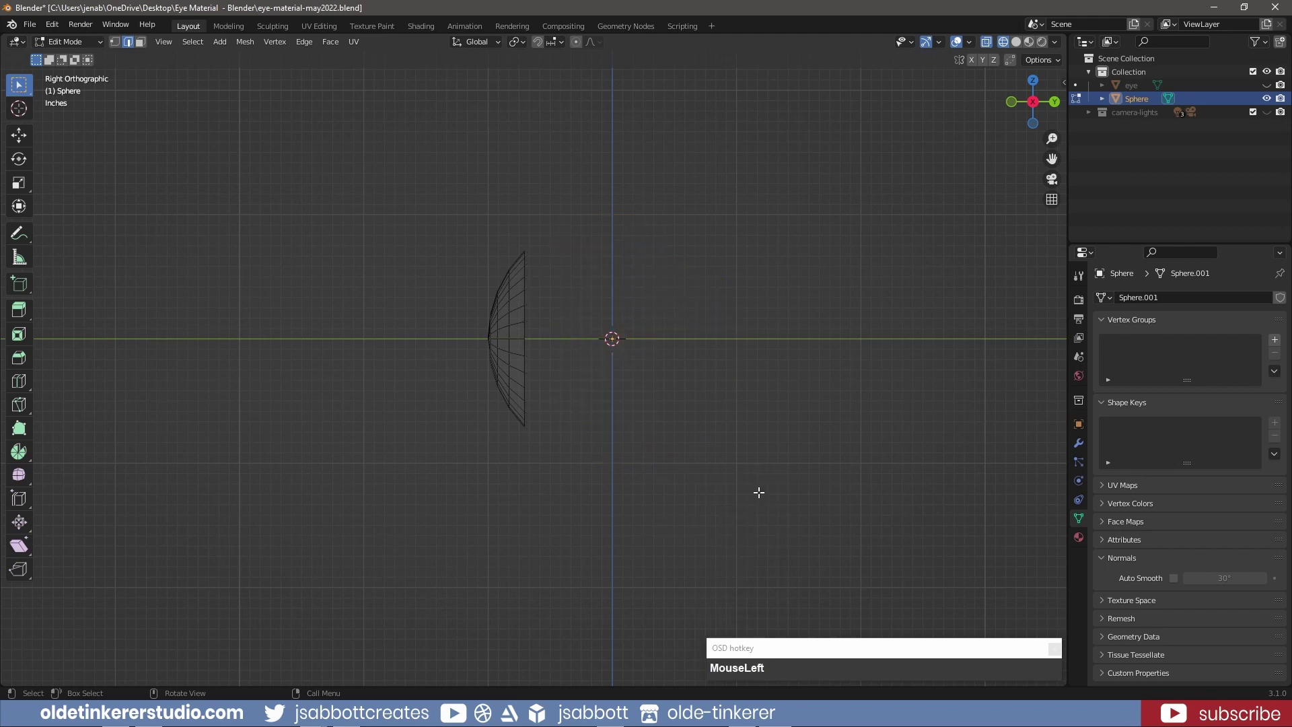
{"action": "key", "text": "Tab"}
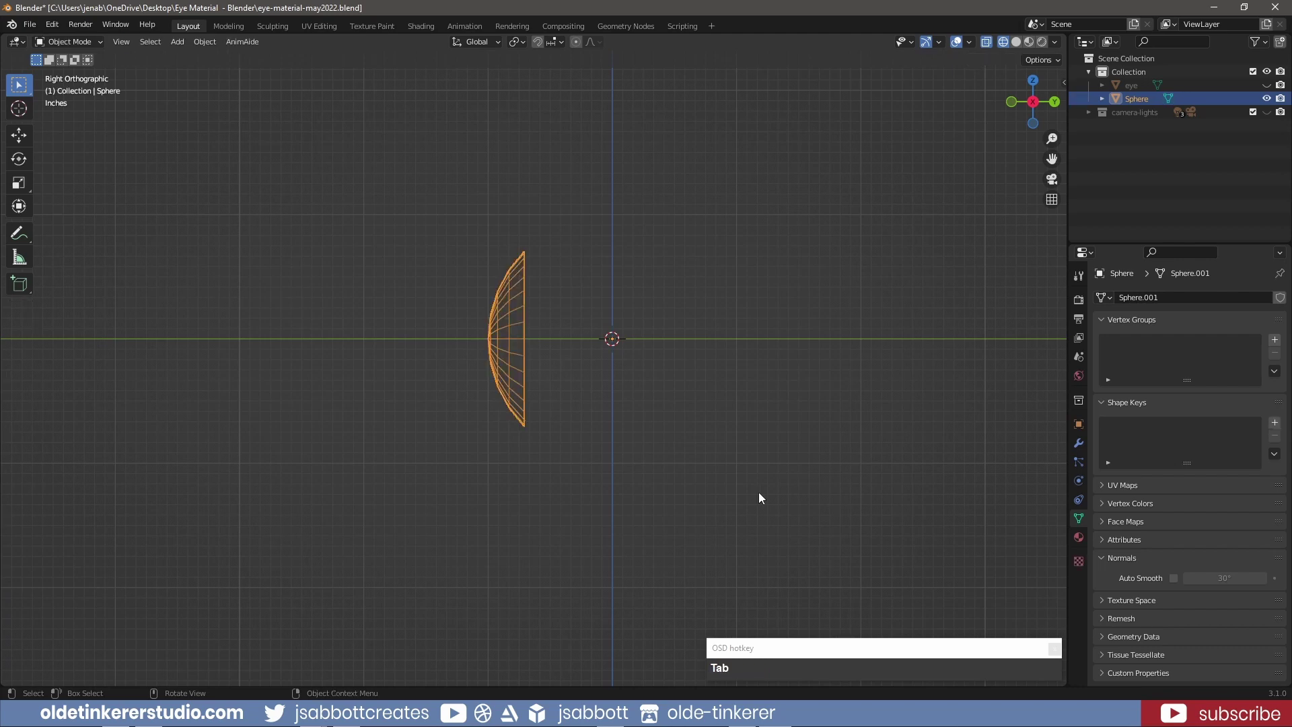
Return to solid shading in front view, shade the remaining cap smooth and enable Auto Smooth for its normals
{"action": "left_click", "coordinate": [1016, 41]}
{"action": "key", "text": "KP_1"}
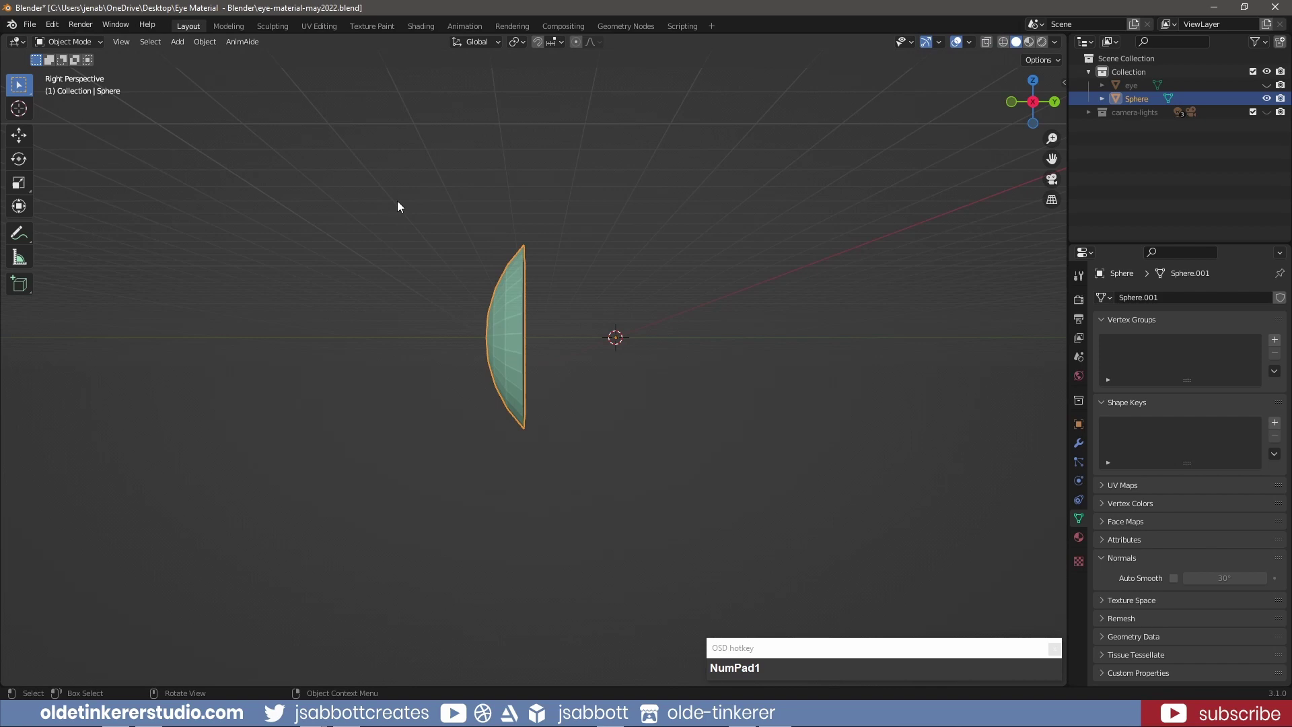
{"action": "right_click", "coordinate": [570, 262]}
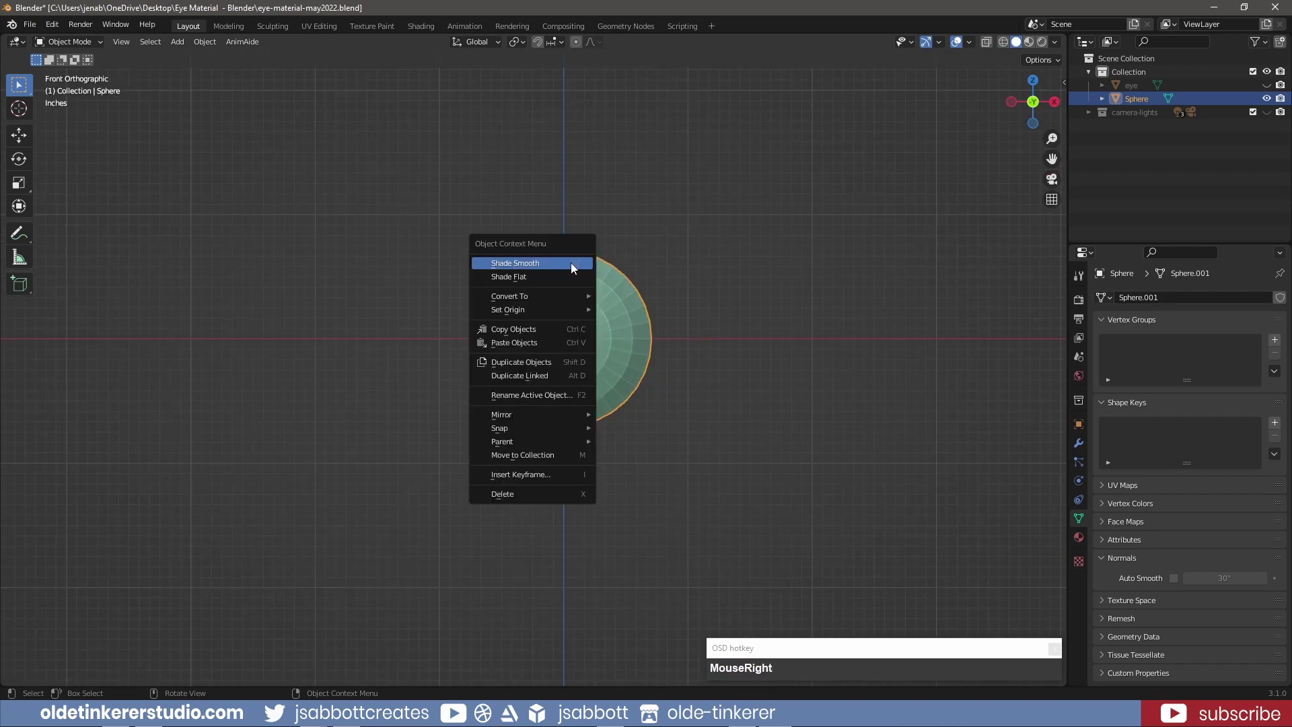
{"action": "left_click", "coordinate": [571, 262]}
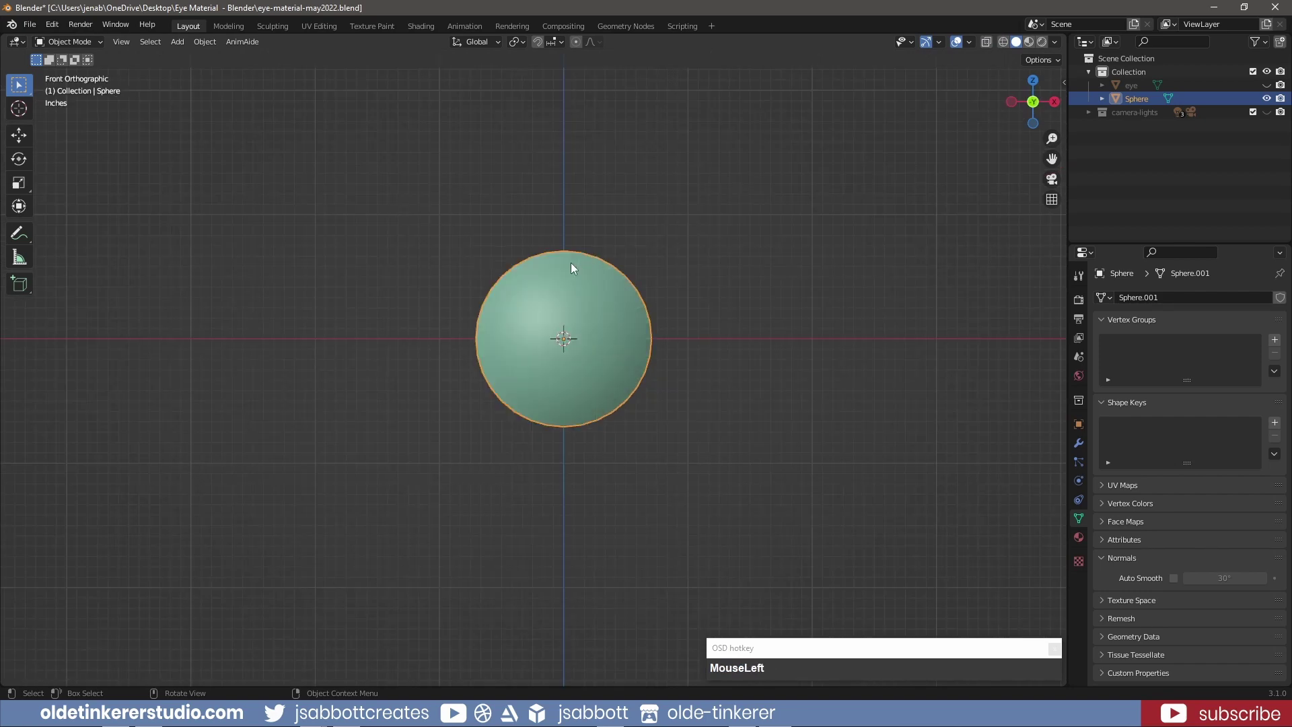
{"action": "left_click", "coordinate": [1174, 579]}
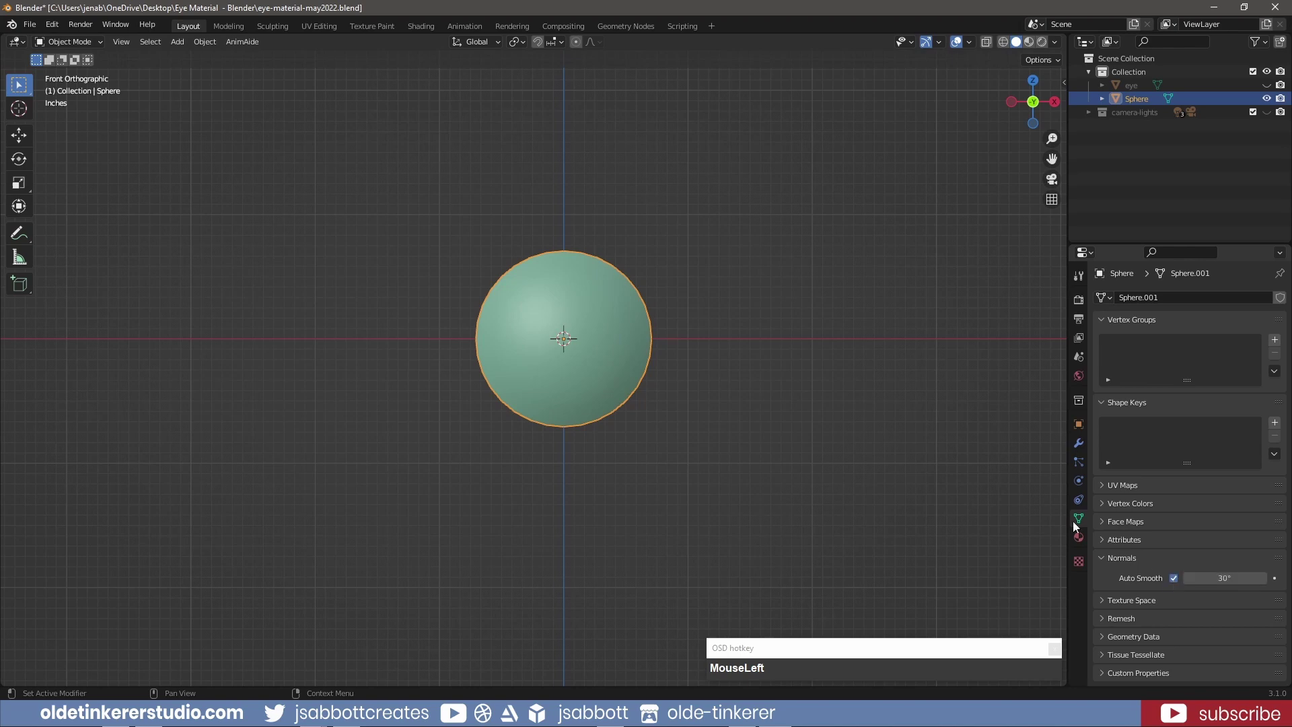
Unhide the eye object and hide the front cap covering its recess
{"action": "left_click", "coordinate": [765, 383]}
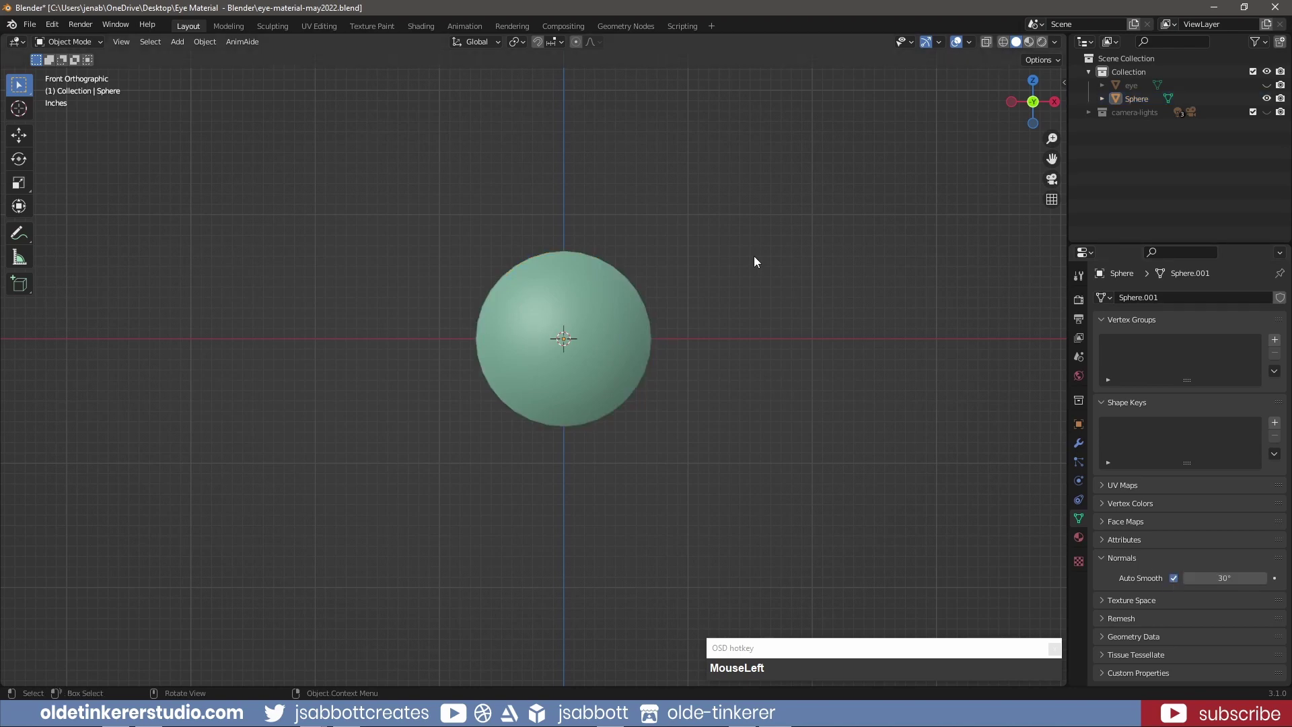
{"action": "key", "text": "alt+h"}
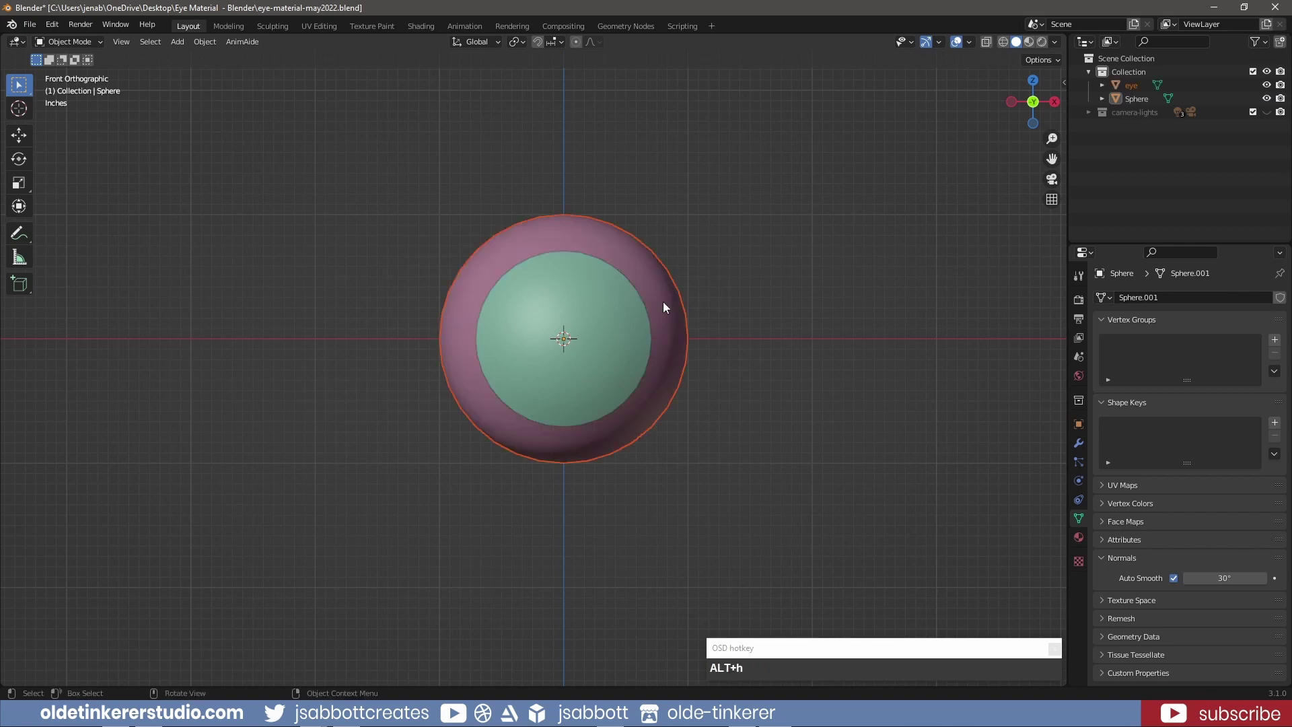
{"action": "left_click", "coordinate": [607, 313]}
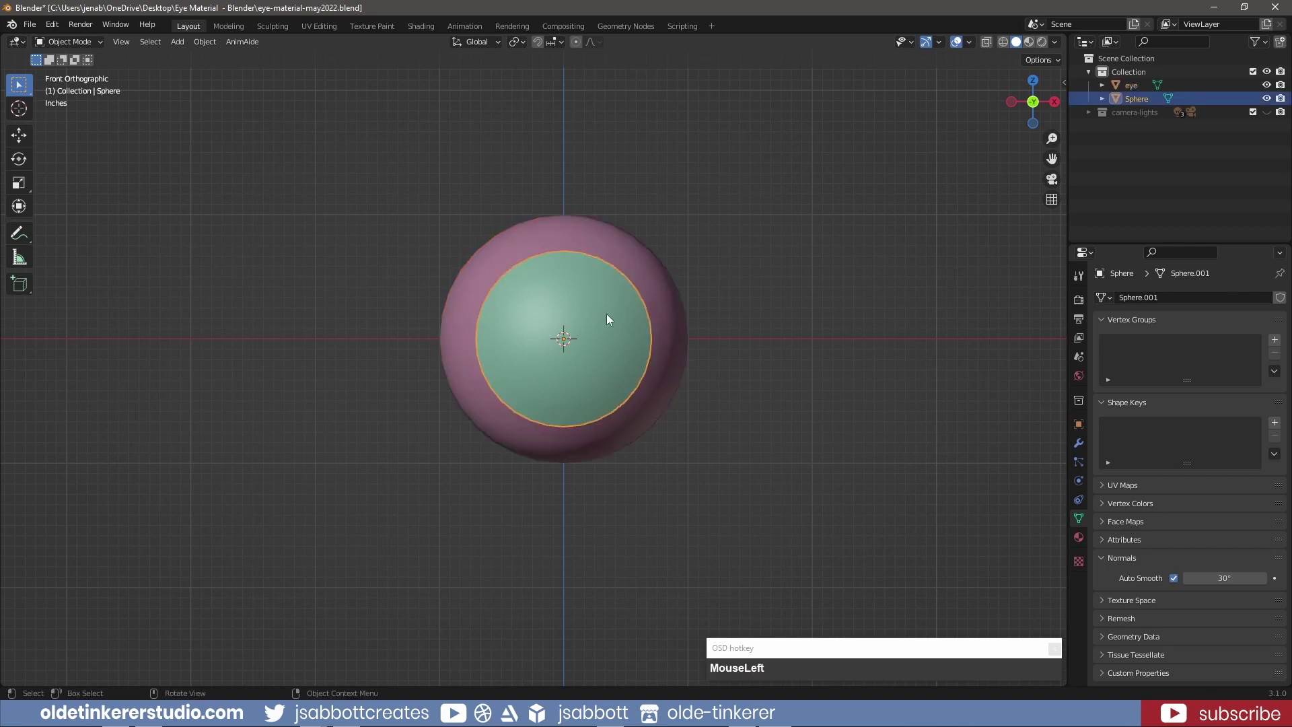
{"action": "key", "text": "h"}
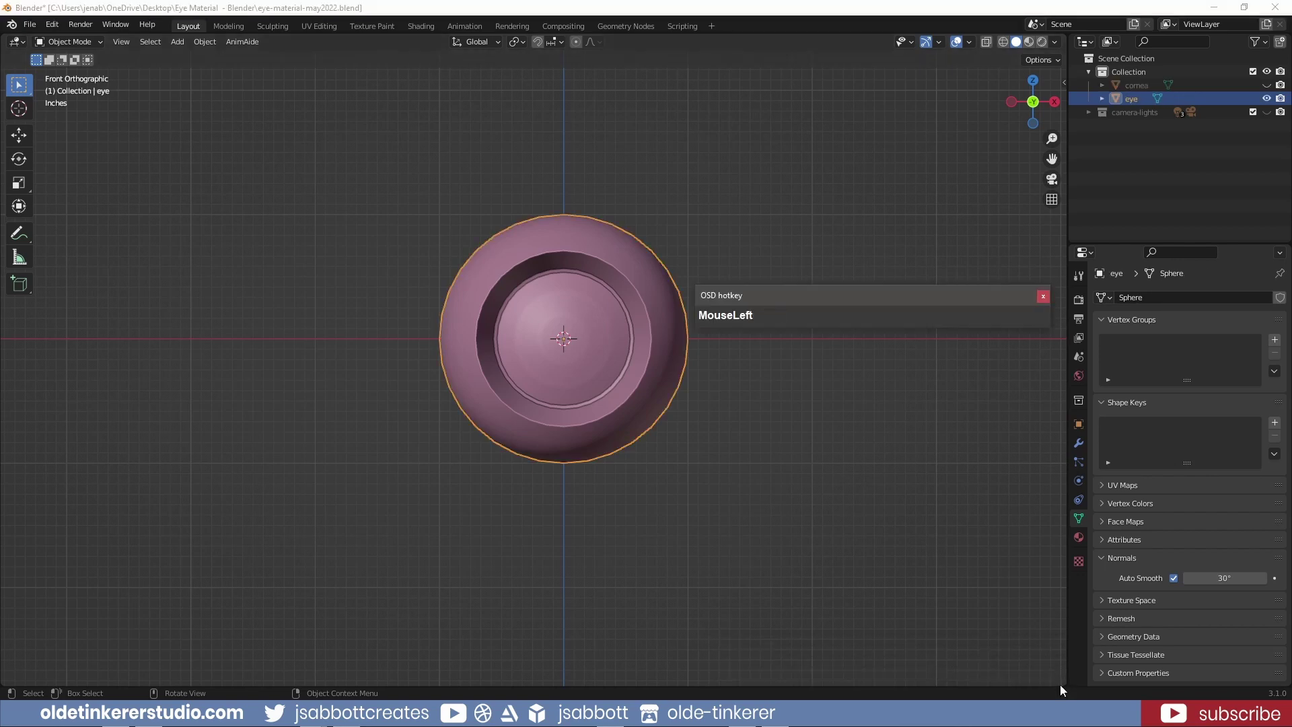
Split the 3D viewport horizontally, turn the lower area into a Shader Editor and hide its sidebar
{"action": "left_click_drag", "start_coordinate": [1060, 685], "coordinate": [1012, 328]}
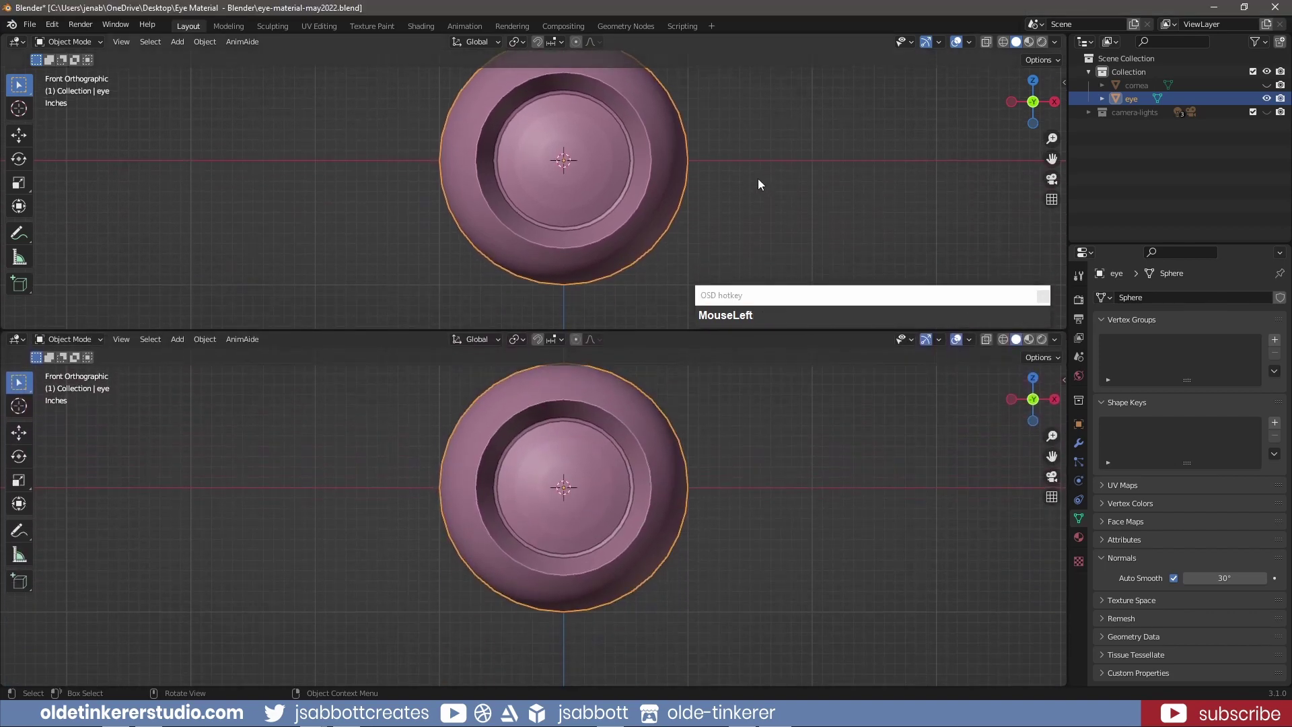
{"action": "scroll", "coordinate": [758, 184], "scroll_direction": "down", "scroll_amount": 1}
{"action": "left_click", "coordinate": [16, 340]}
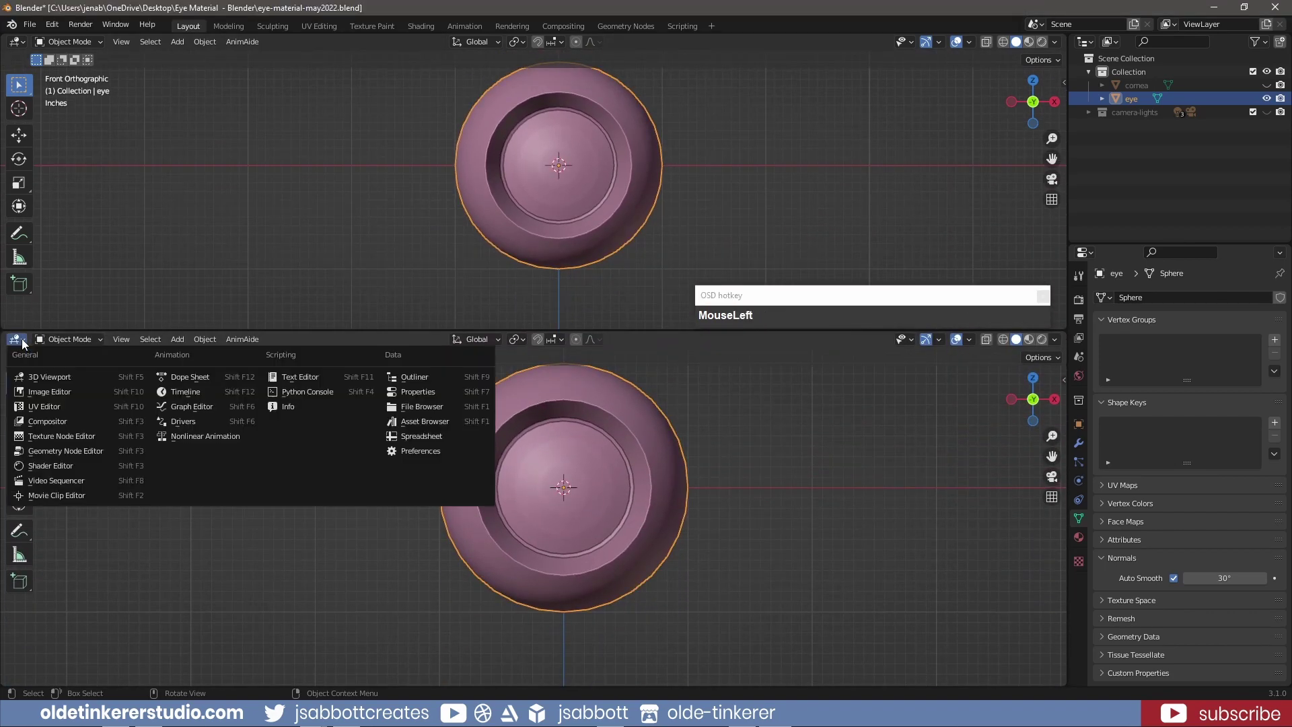
{"action": "left_click", "coordinate": [47, 466]}
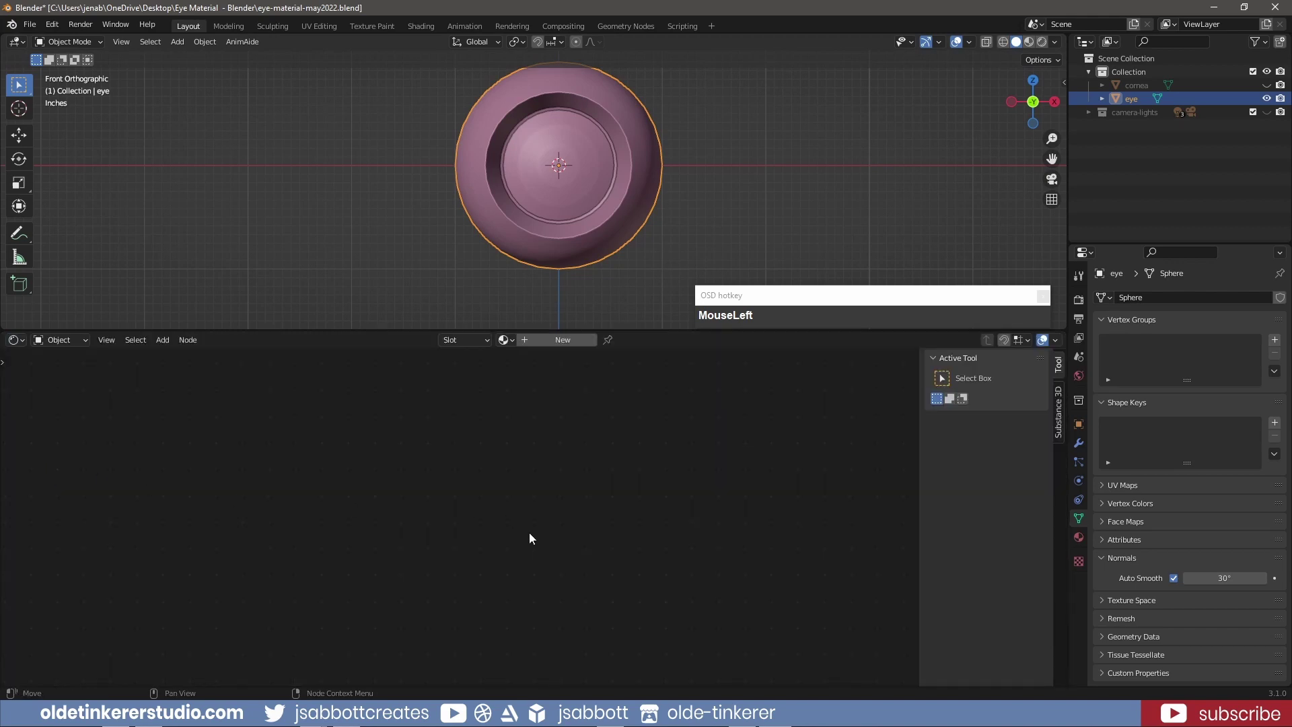
{"action": "key", "text": "n"}
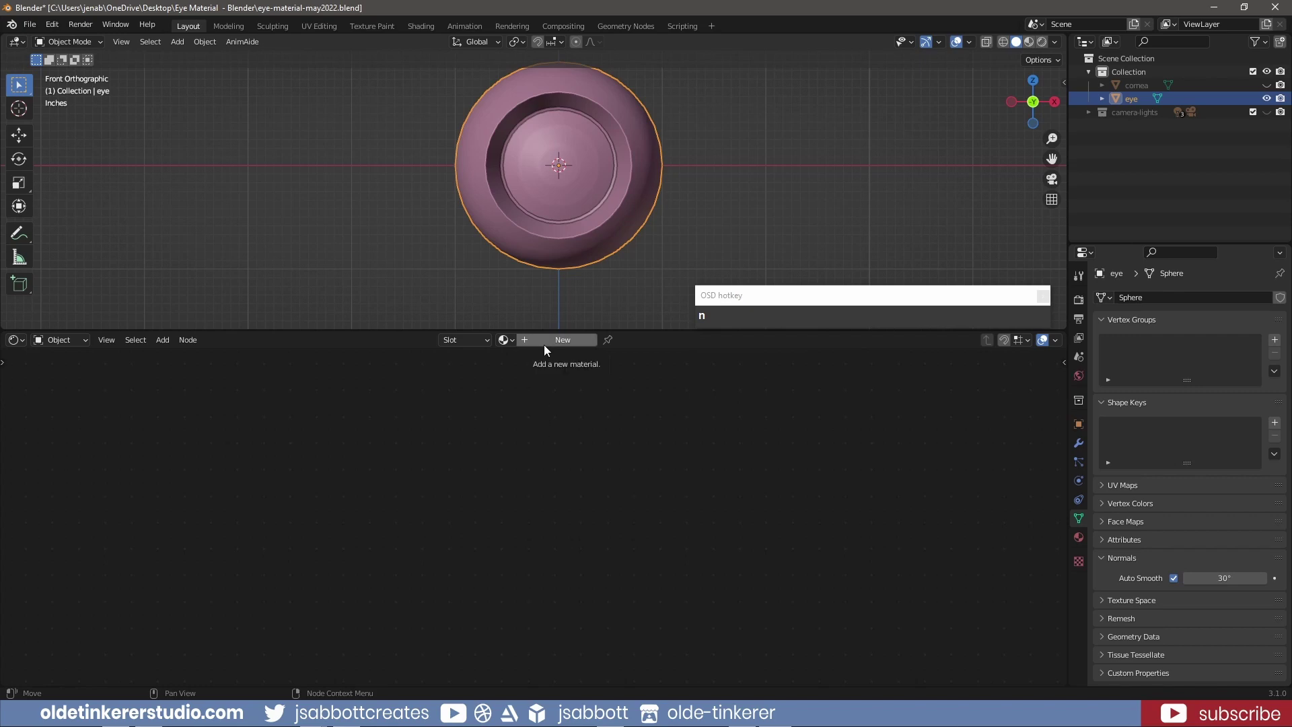
Show the viewport in material preview and give the eye a new material named "eye"
{"action": "left_click", "coordinate": [1028, 46]}
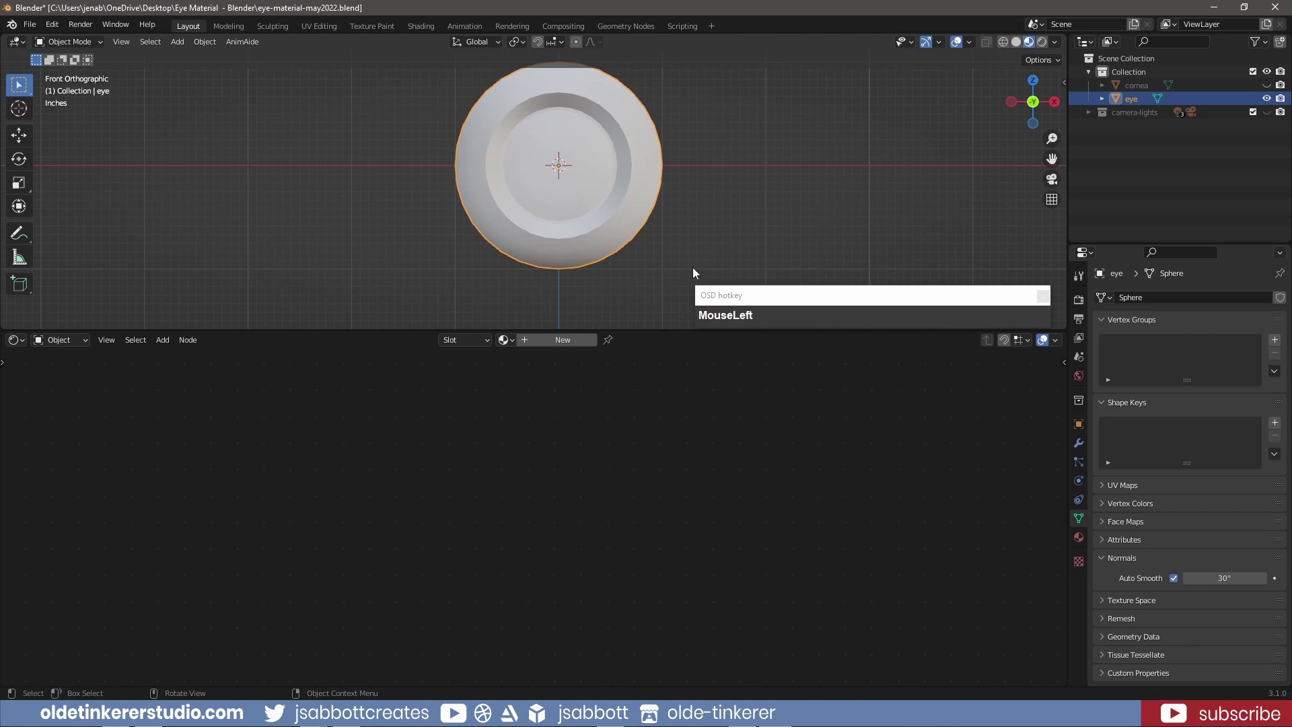
{"action": "left_click", "coordinate": [567, 341]}
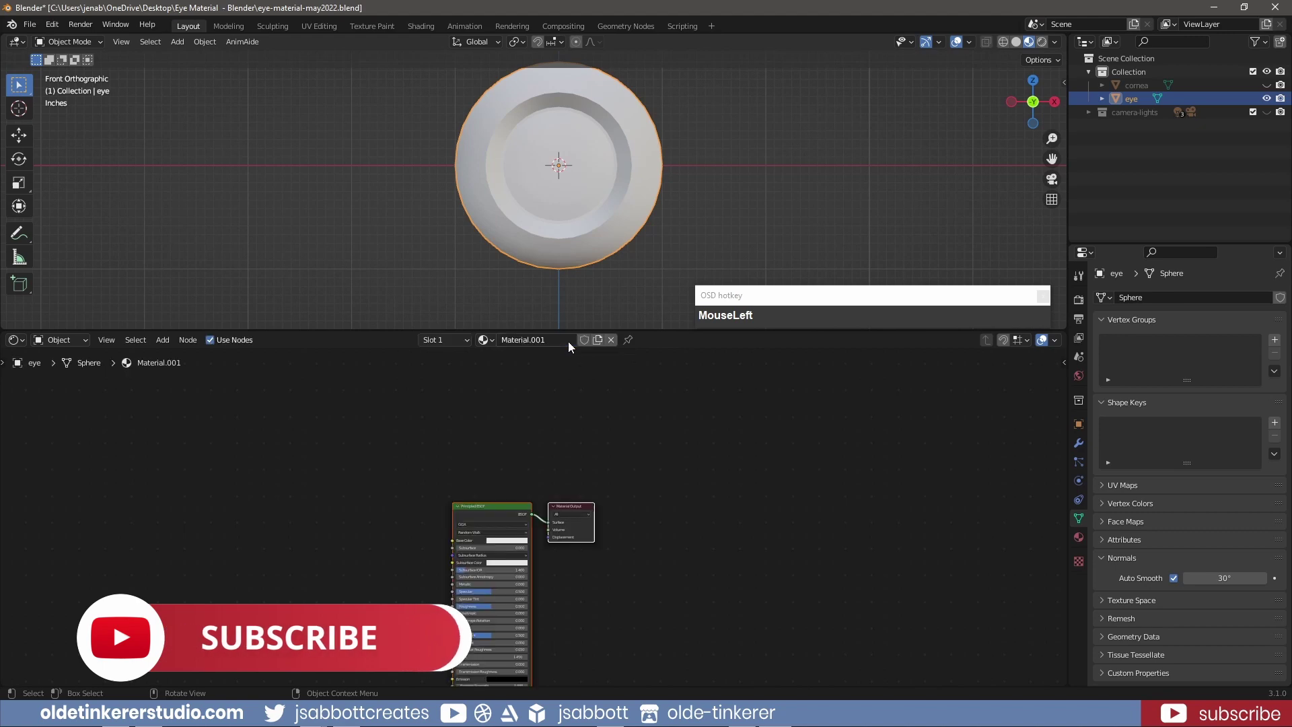
{"action": "left_click", "coordinate": [538, 340]}
{"action": "type", "text": "eye"}
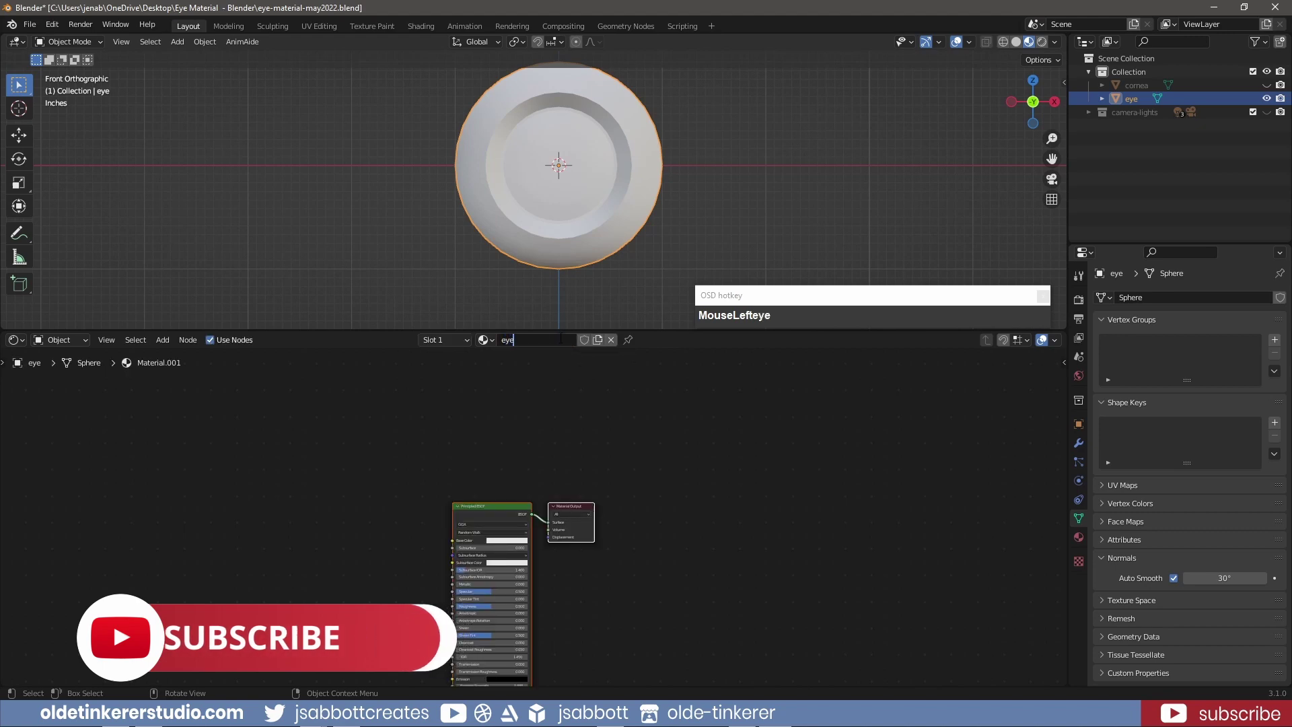
{"action": "key", "text": "Return"}
Set the eye material's Principled BSDF to Specular 1, Specular Tint 1 and Roughness 0.2
{"action": "middle_click_drag", "start_coordinate": [372, 588], "coordinate": [586, 482]}
{"action": "scroll", "coordinate": [617, 502], "scroll_direction": "up", "scroll_amount": 4}
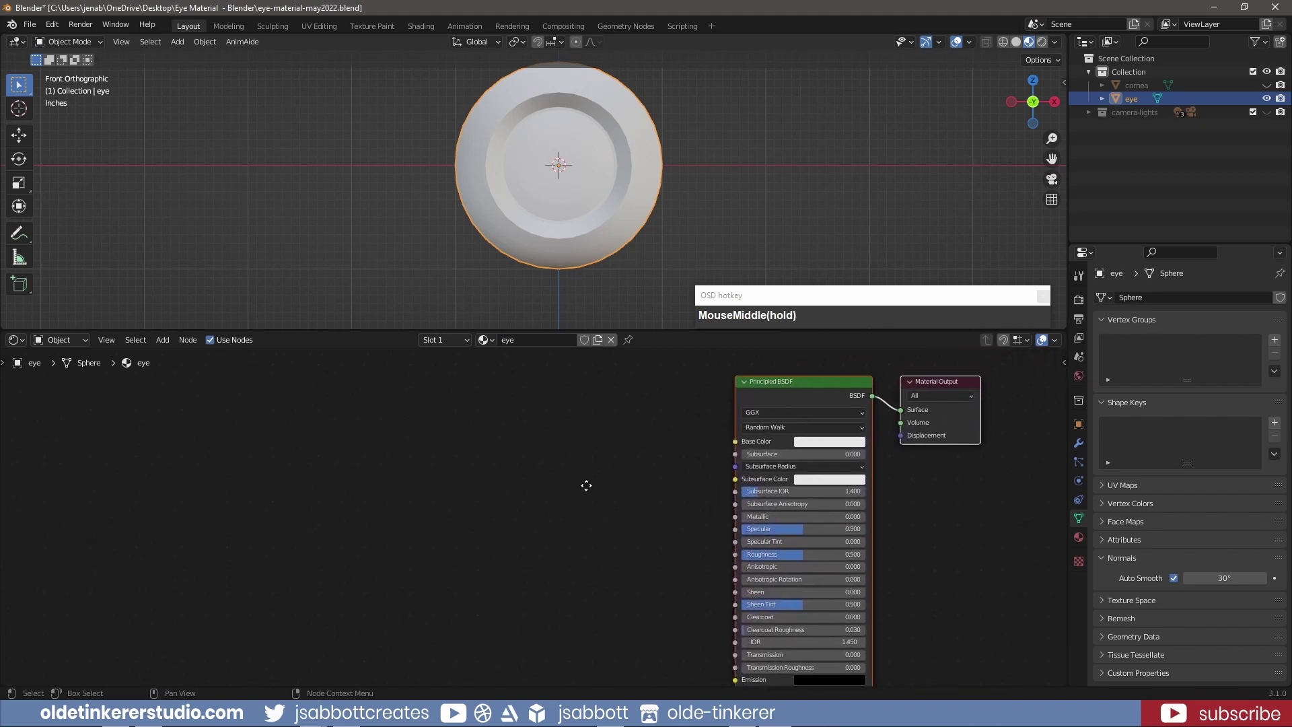
{"action": "left_click_drag", "start_coordinate": [799, 530], "coordinate": [841, 530]}
{"action": "left_click", "coordinate": [819, 542]}
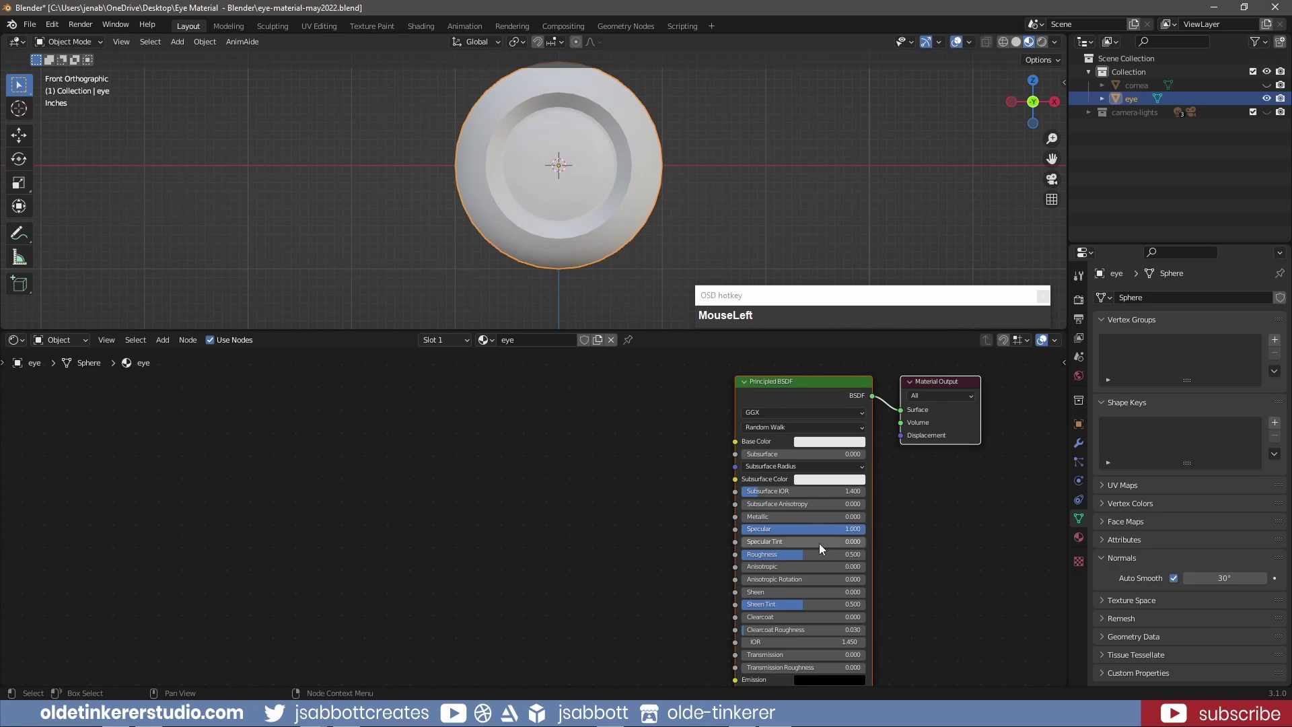
{"action": "type", "text": "1"}
{"action": "key", "text": "Return"}
{"action": "left_click", "coordinate": [813, 553]}
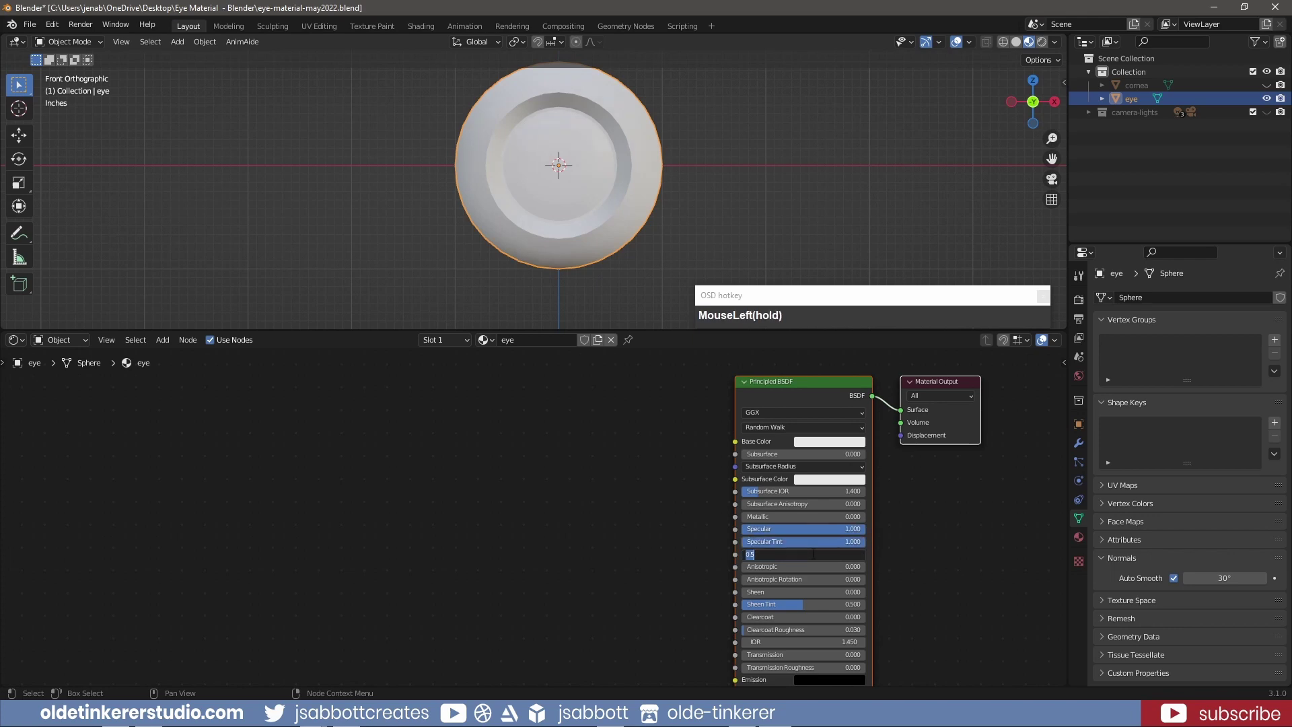
{"action": "type", "text": ".2"}
{"action": "key", "text": "Return"}
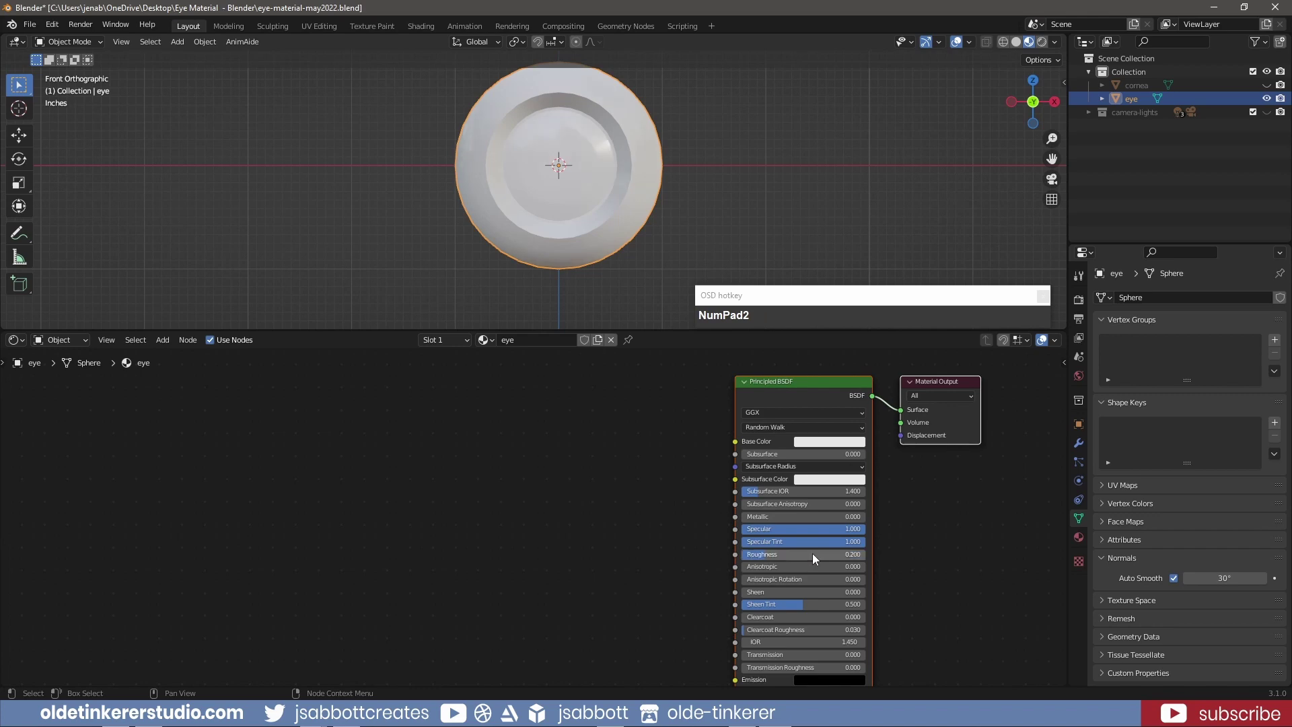
In Edit Mode, clear the selection and circle-select the central disc of faces for the pupil
{"action": "middle_click_drag", "start_coordinate": [624, 131], "coordinate": [619, 154], "text": "shift"}
{"action": "key", "text": "Tab"}
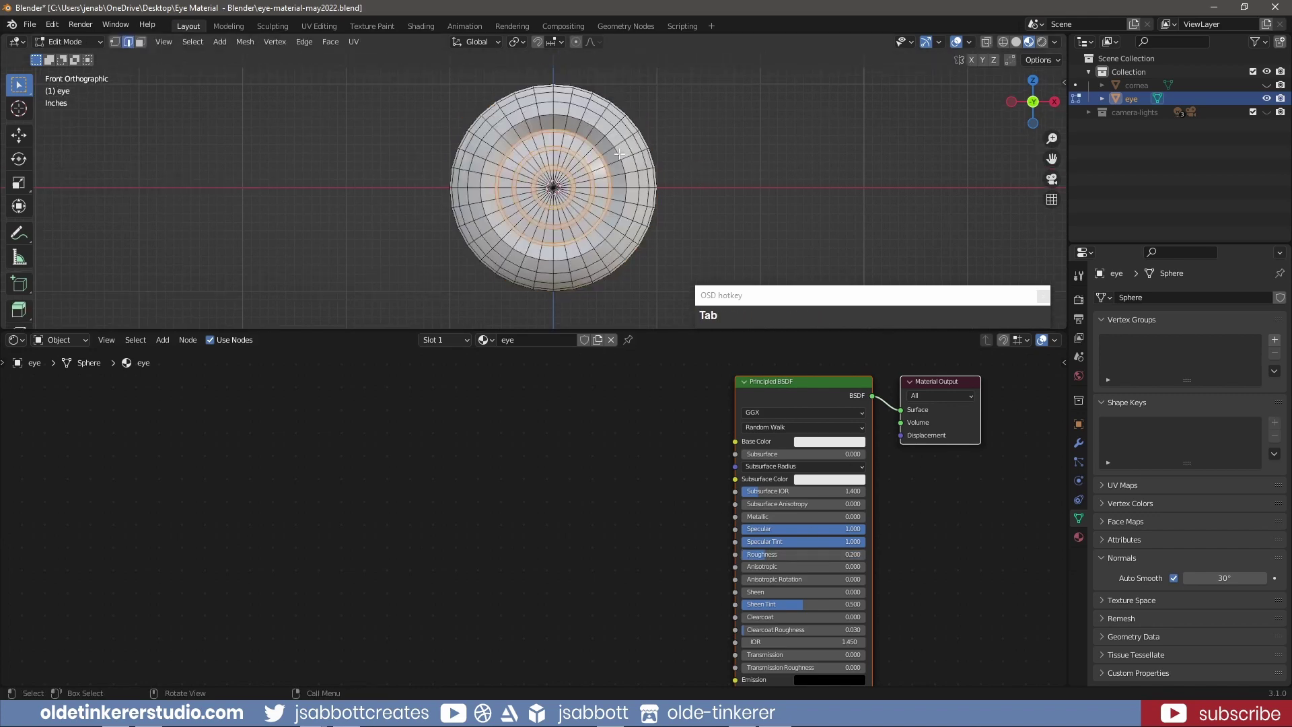
{"action": "scroll", "coordinate": [619, 154], "scroll_direction": "up", "scroll_amount": 4}
{"action": "key", "text": "alt+a"}
{"action": "key", "text": "c"}
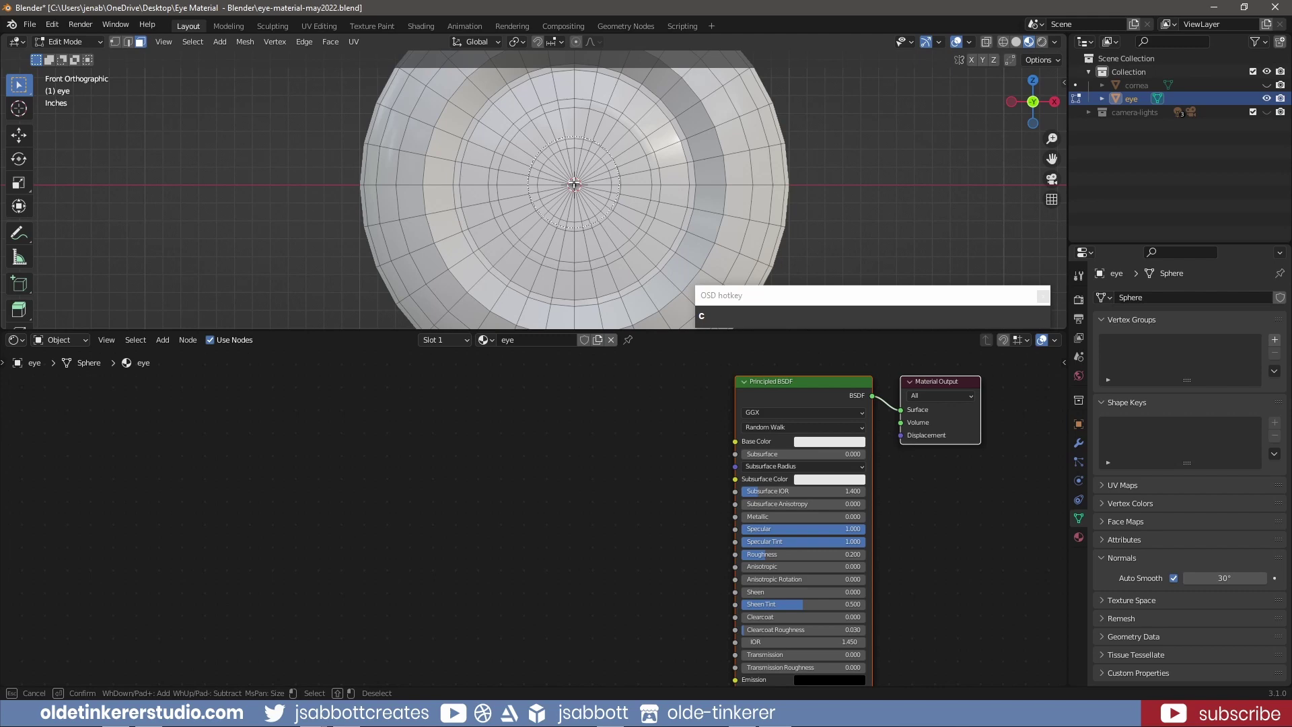
{"action": "scroll", "coordinate": [574, 183], "scroll_direction": "down", "scroll_amount": 2}
{"action": "scroll", "coordinate": [574, 183], "scroll_direction": "up", "scroll_amount": 1}
{"action": "left_click", "coordinate": [574, 183]}
{"action": "right_click", "coordinate": [574, 183]}
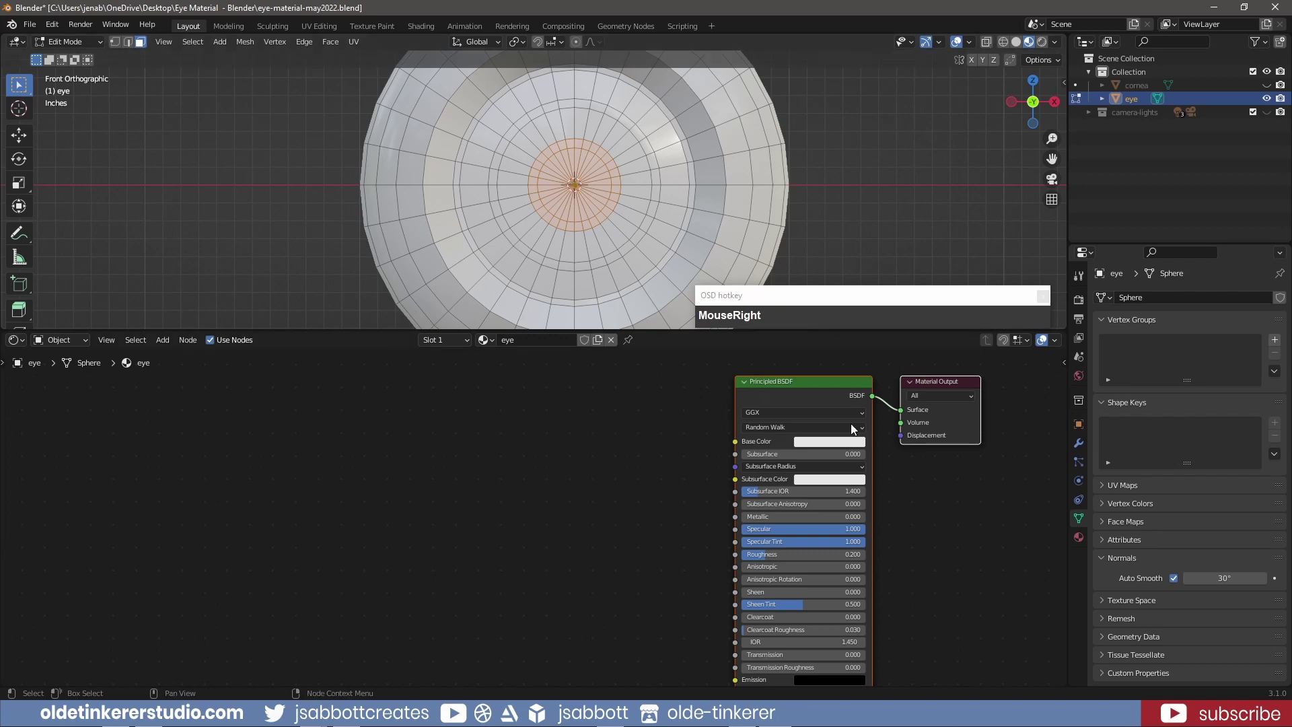
Add a second material slot with a new material named "eye-pupil" and assign it to the selected central faces
{"action": "left_click", "coordinate": [1079, 537]}
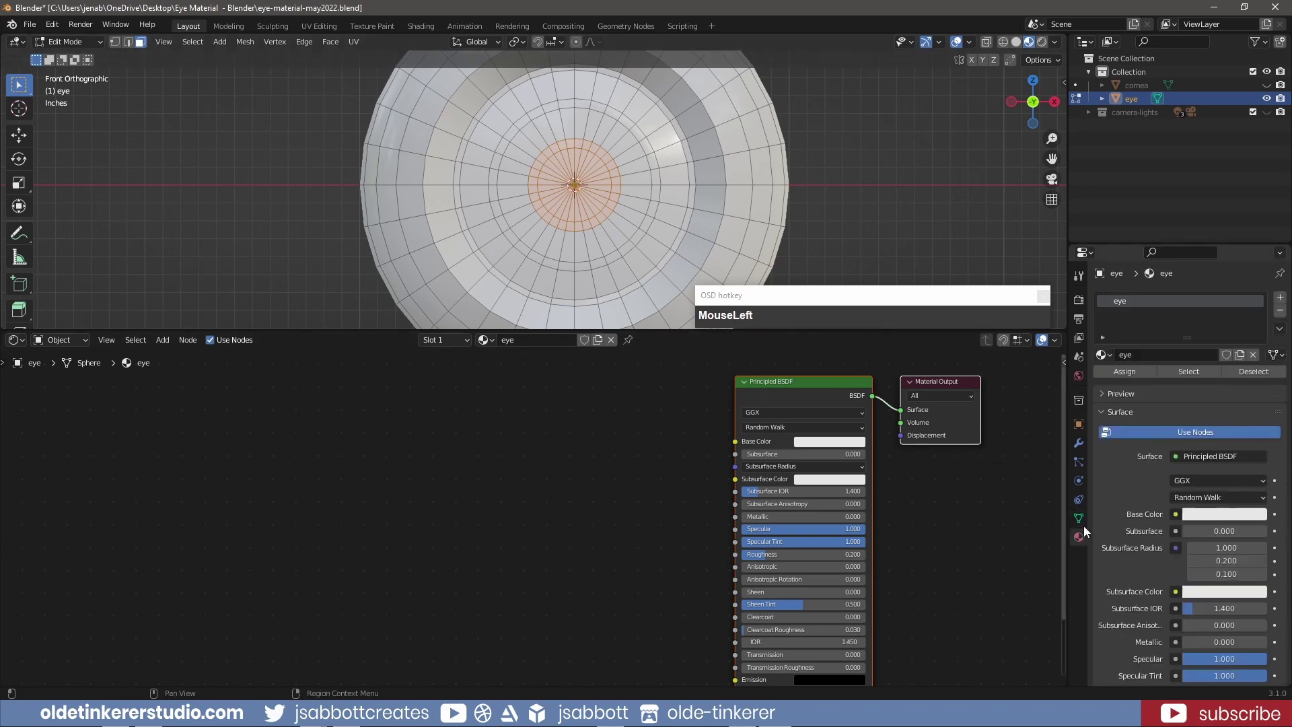
{"action": "left_click", "coordinate": [1280, 297]}
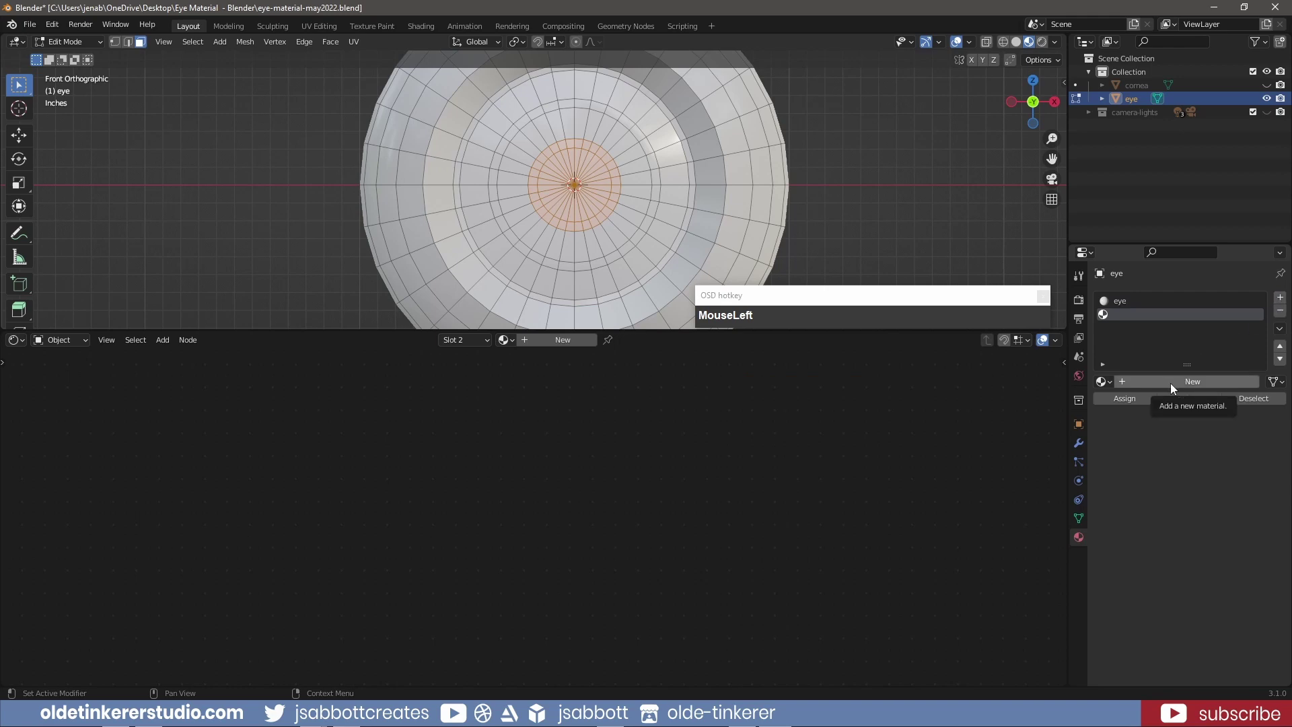
{"action": "left_click", "coordinate": [1170, 382]}
{"action": "left_click", "coordinate": [1170, 382]}
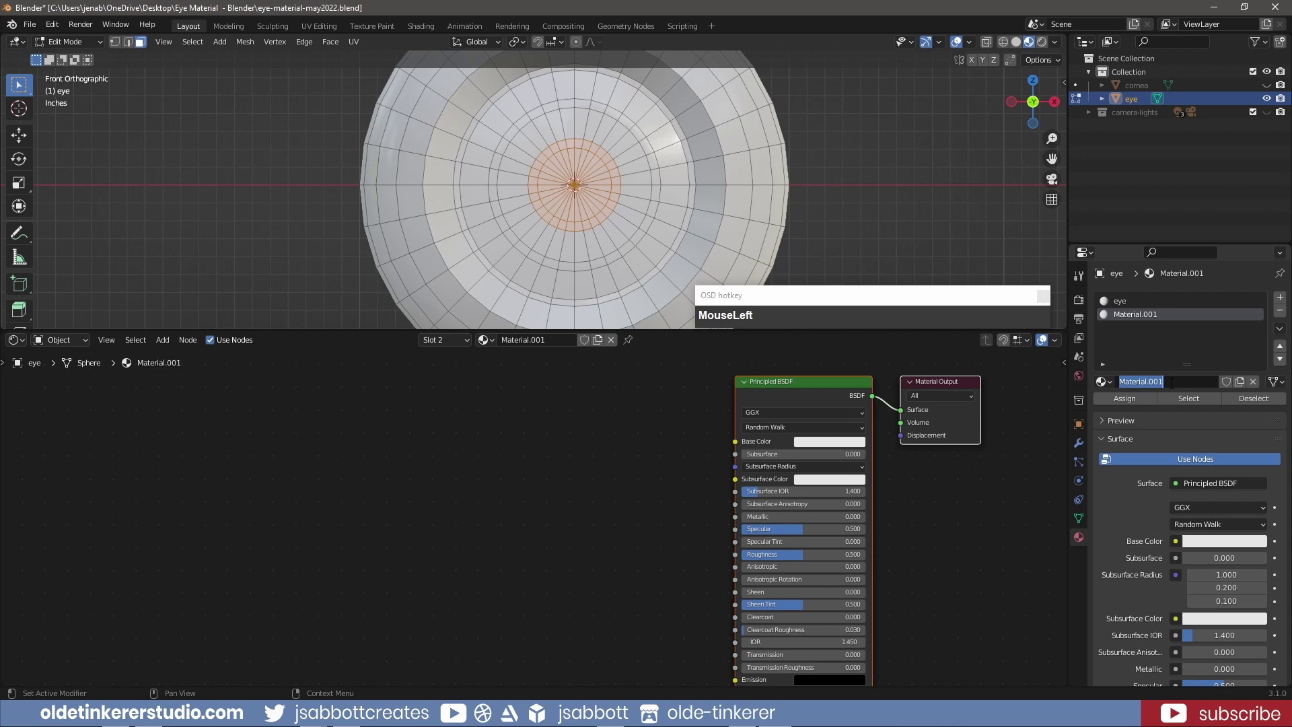
{"action": "type", "text": "eye-pupil"}
{"action": "key", "text": "Return"}
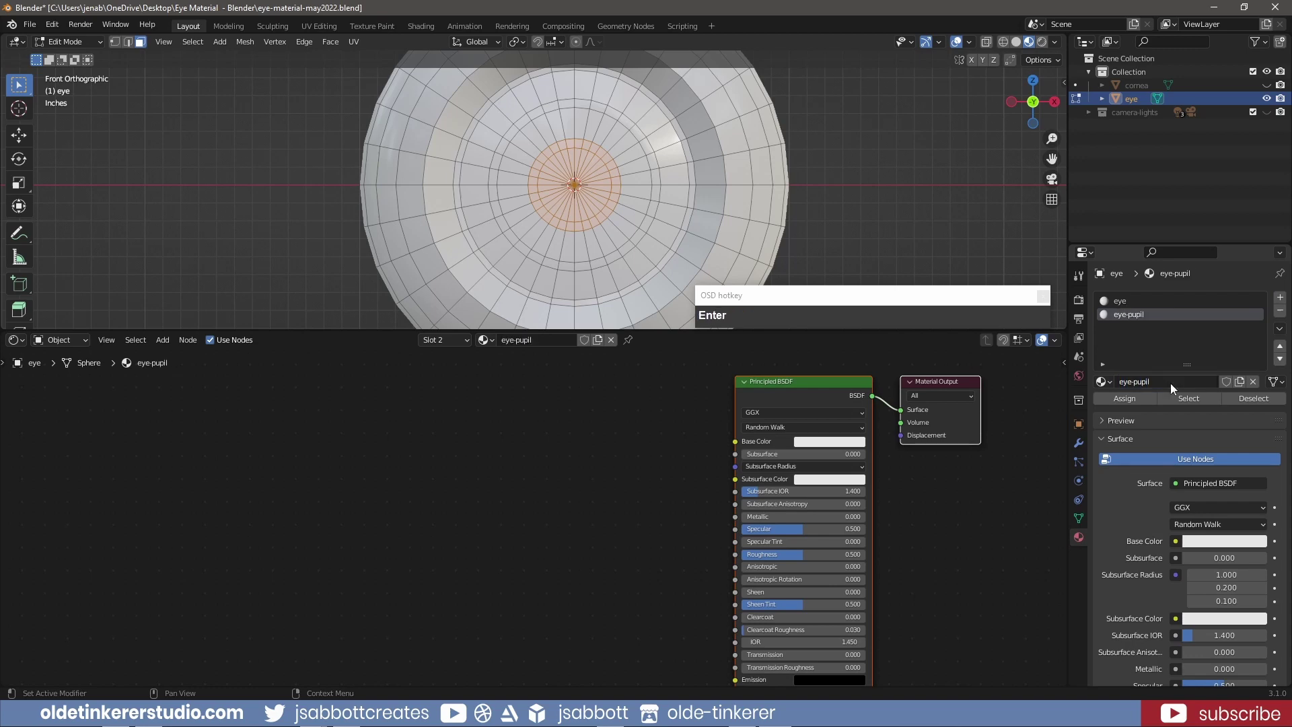
{"action": "left_click", "coordinate": [1126, 398]}
Darken the eye-pupil material's Base Color to near black and set its Specular and Roughness to 0
{"action": "left_click", "coordinate": [814, 445]}
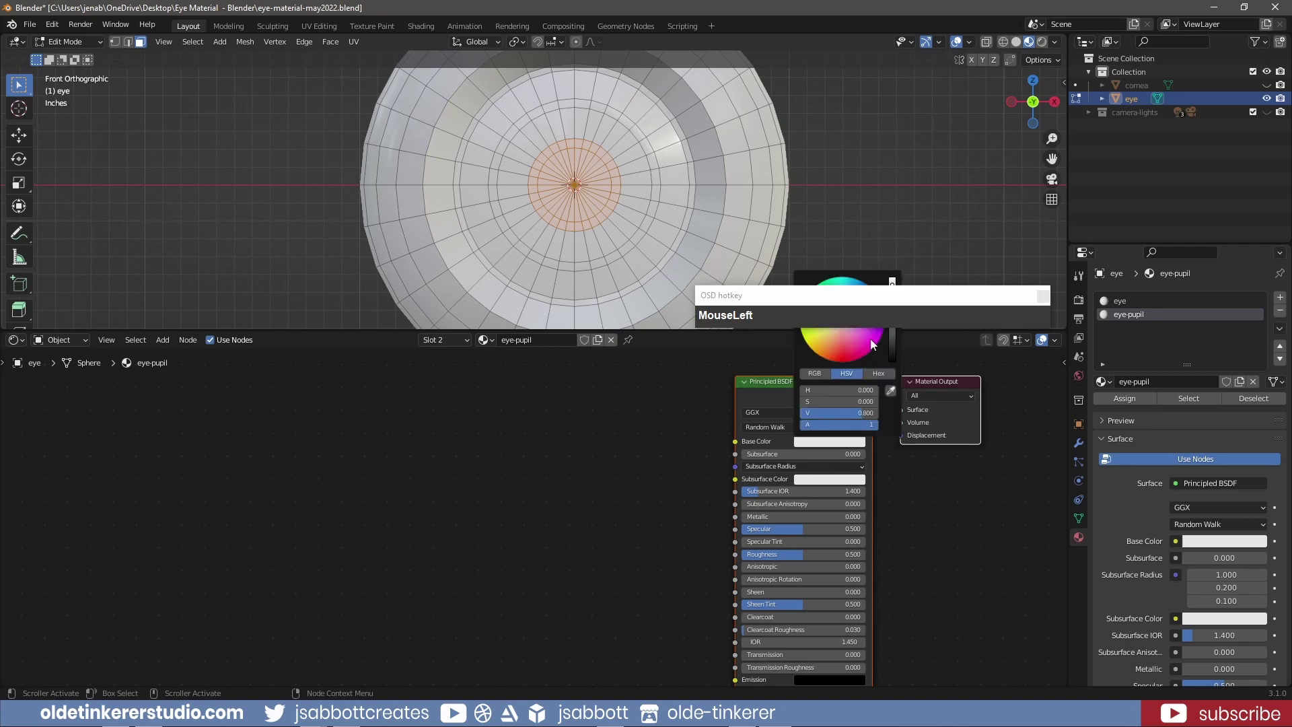
{"action": "left_click_drag", "start_coordinate": [895, 296], "coordinate": [892, 350]}
{"action": "middle_click_drag", "start_coordinate": [713, 482], "coordinate": [540, 494]}
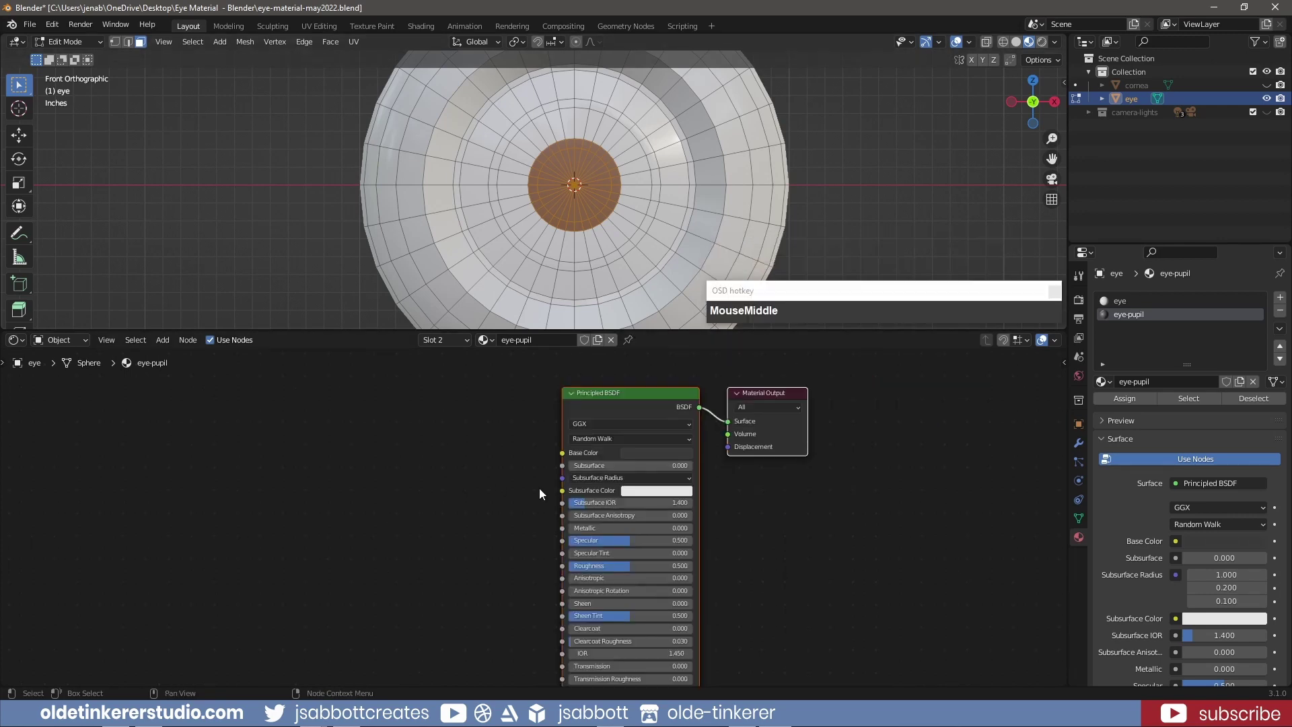
{"action": "left_click_drag", "start_coordinate": [629, 540], "coordinate": [572, 565]}
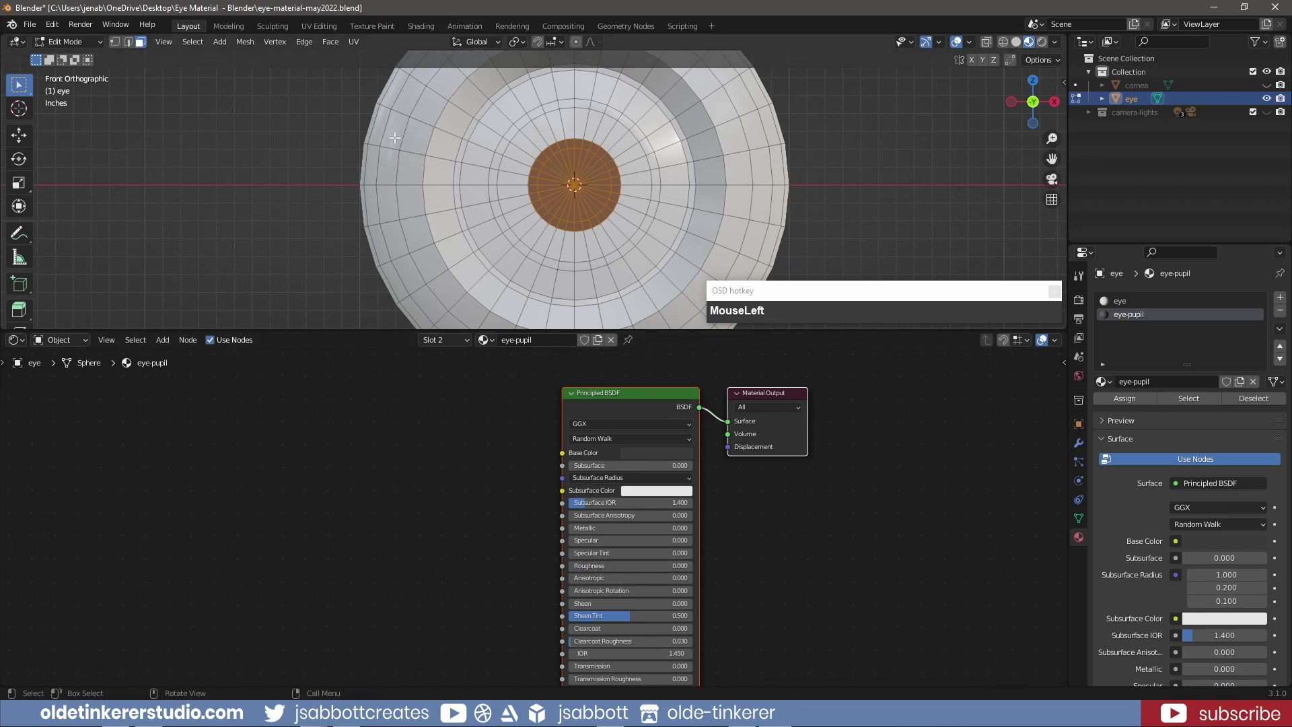
Select the face rings directly around the pupil and assign them a new material named "eye-iris" in a third slot
{"action": "key", "text": "alt+a"}
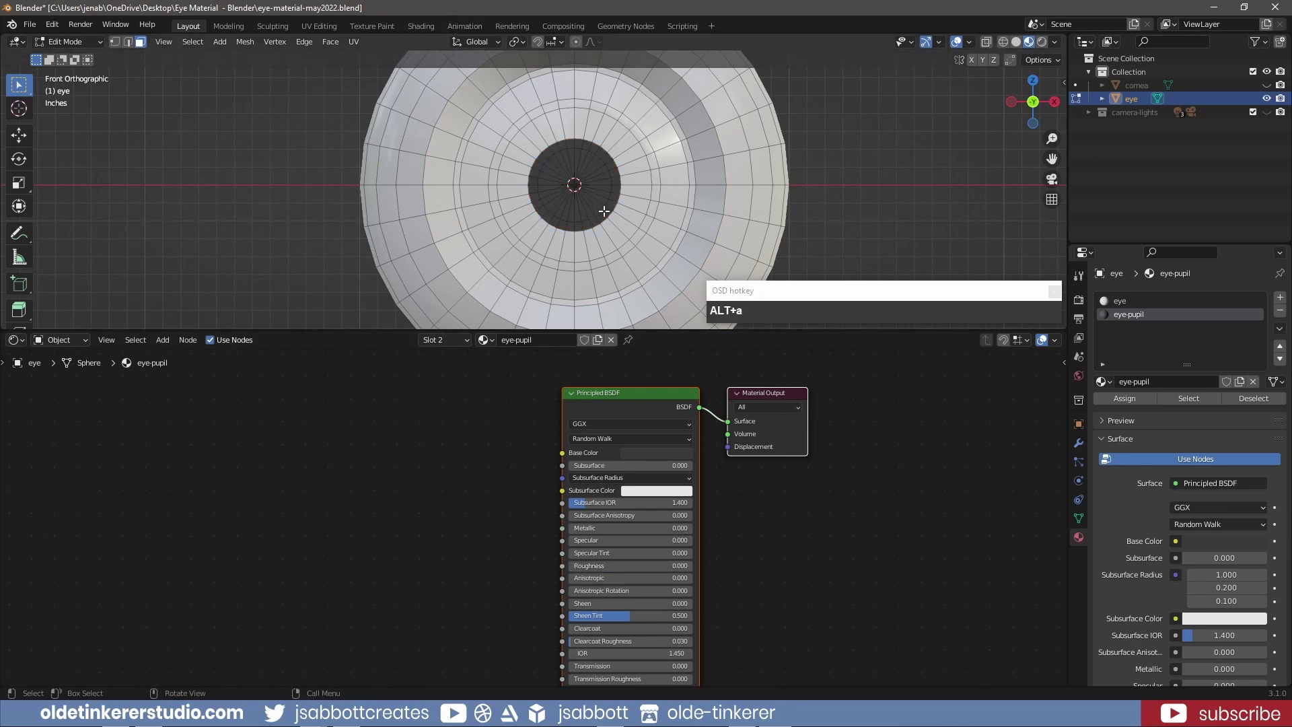
{"action": "left_click", "coordinate": [644, 155], "text": "alt+shift"}
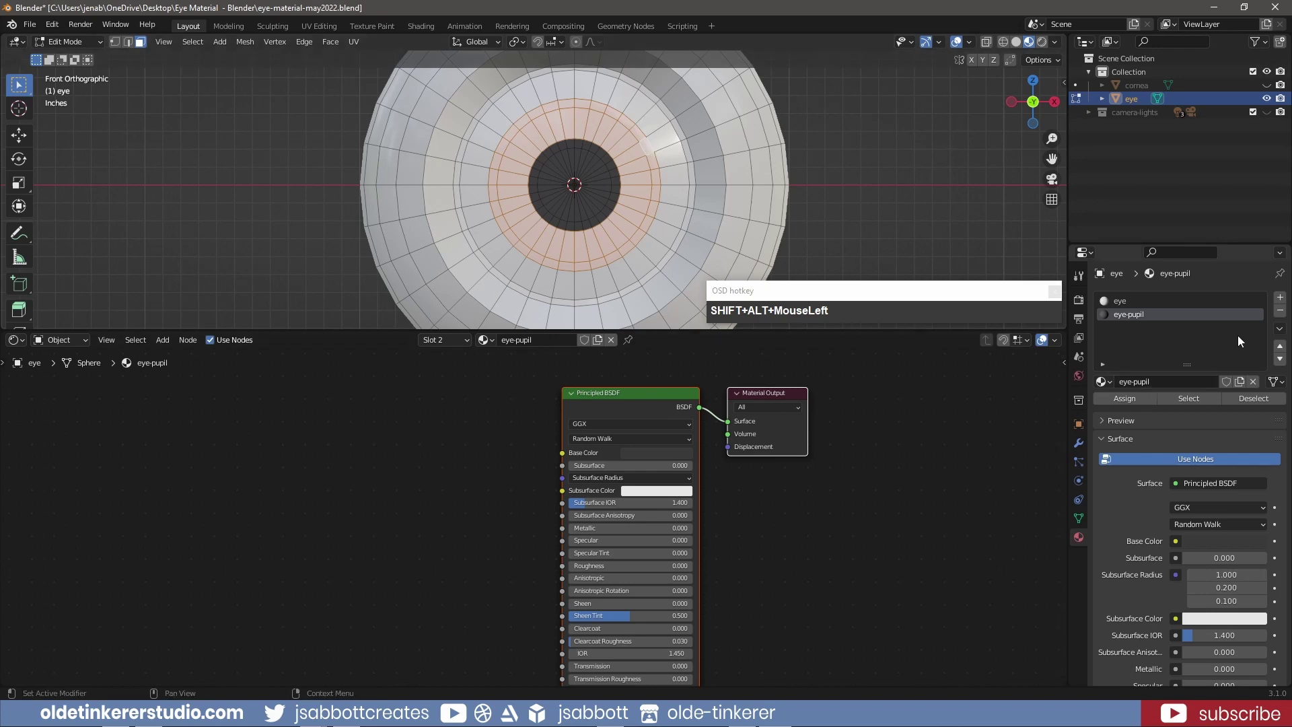
{"action": "left_click", "coordinate": [1281, 298]}
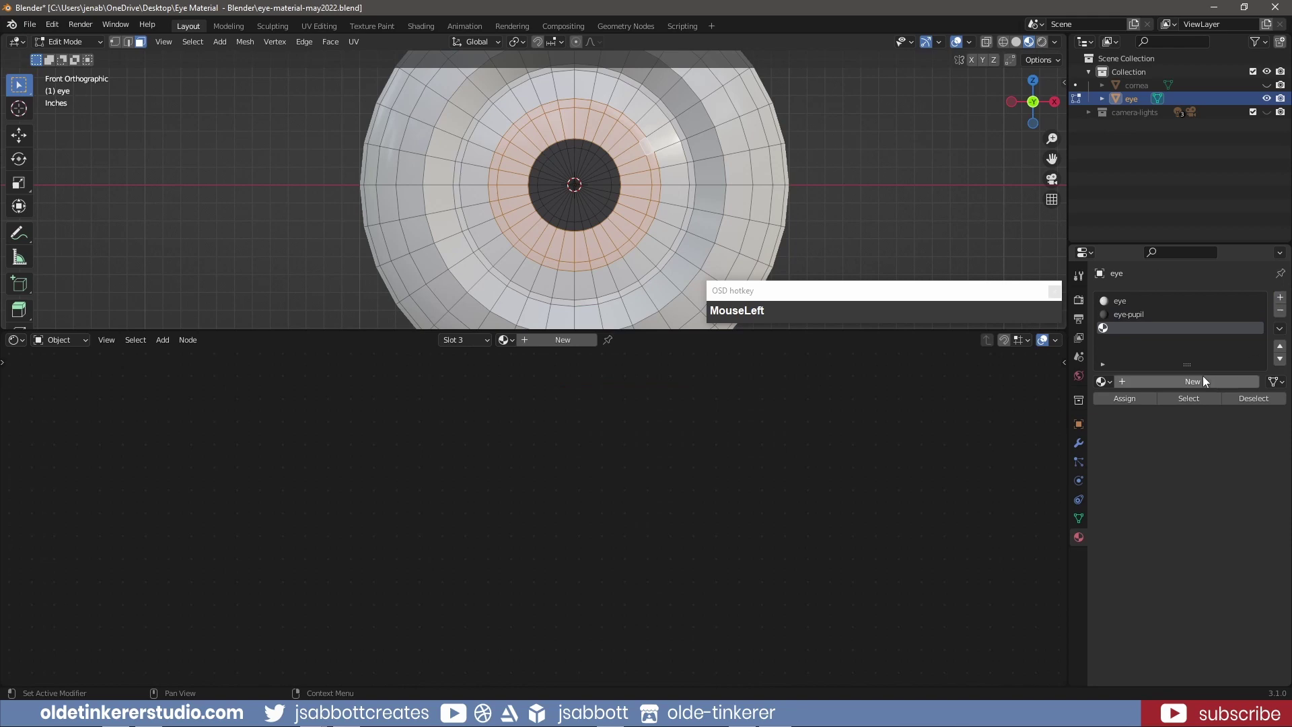
{"action": "left_click", "coordinate": [1189, 379]}
{"action": "double_click", "coordinate": [1165, 379]}
{"action": "type", "text": "e"}
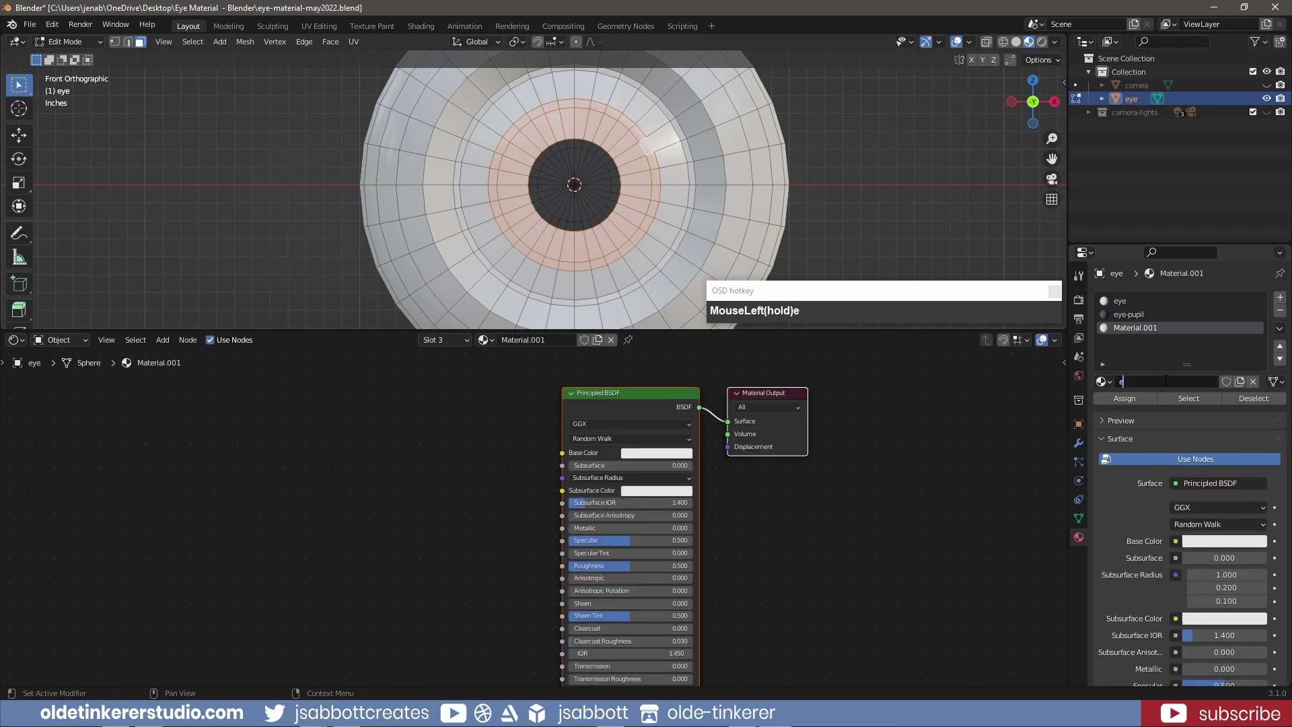
{"action": "type", "text": "ye-iris"}
{"action": "key", "text": "Return"}
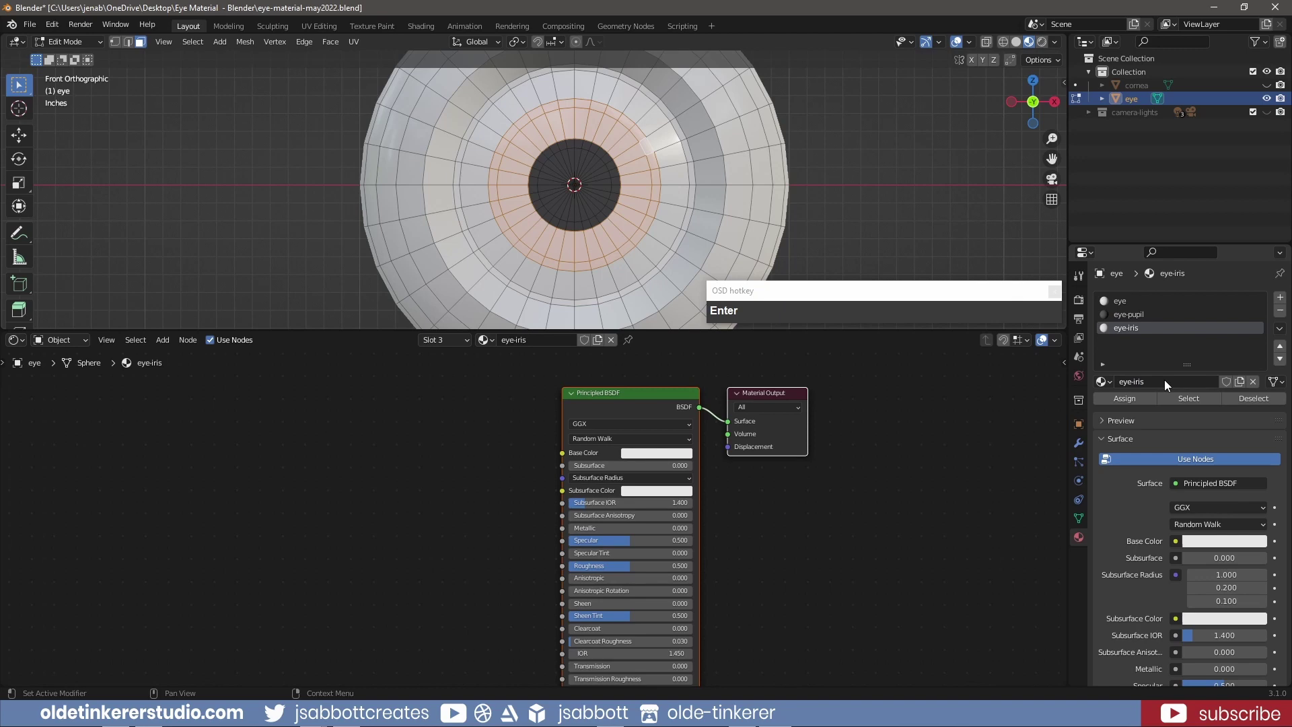
{"action": "left_click", "coordinate": [1137, 400]}
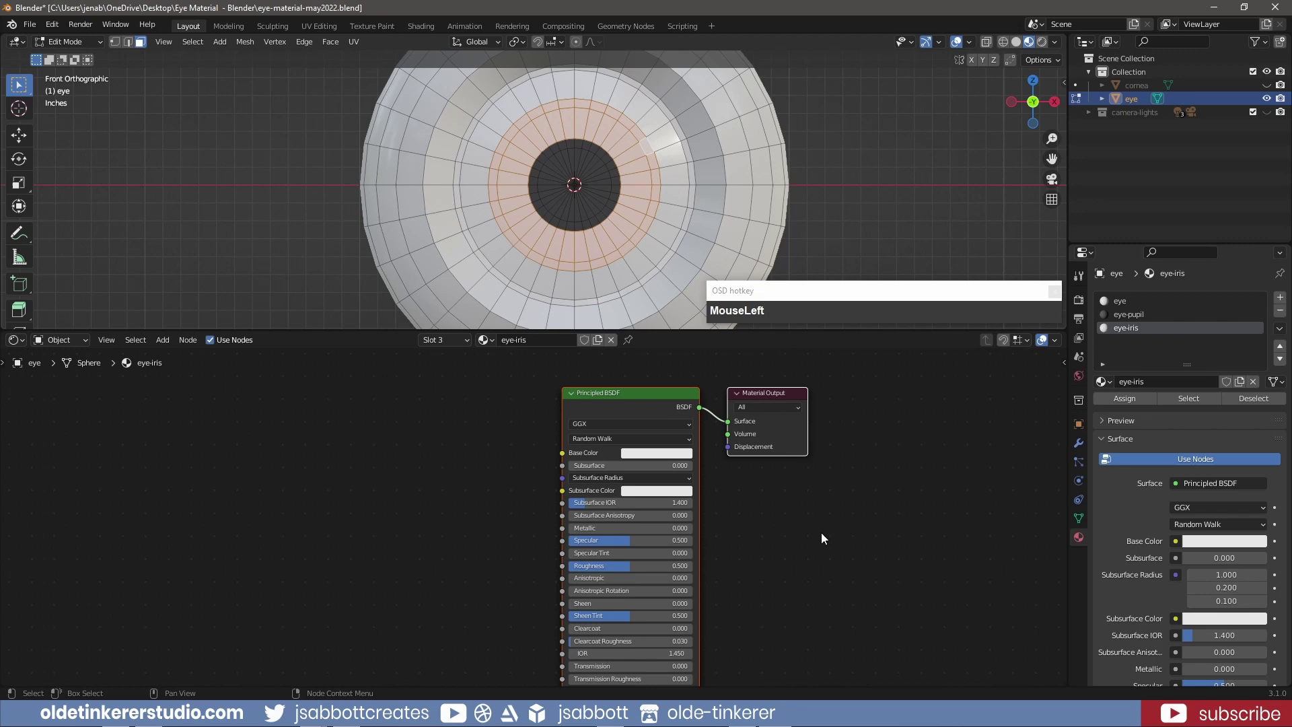
Set the eye-iris material's Base Color to hex 4dc3e7 and its Specular and Roughness to 0
{"action": "left_click", "coordinate": [656, 459]}
{"action": "left_click", "coordinate": [654, 460]}
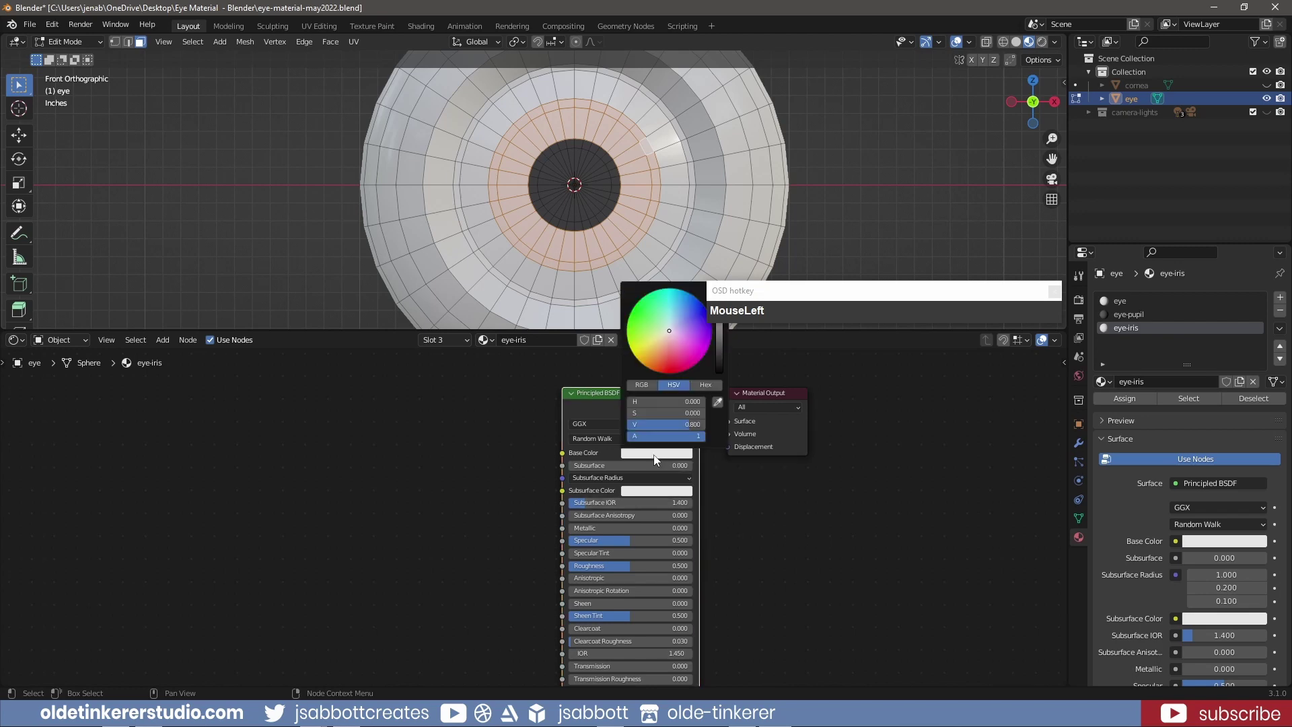
{"action": "left_click", "coordinate": [706, 384]}
{"action": "left_click", "coordinate": [683, 402]}
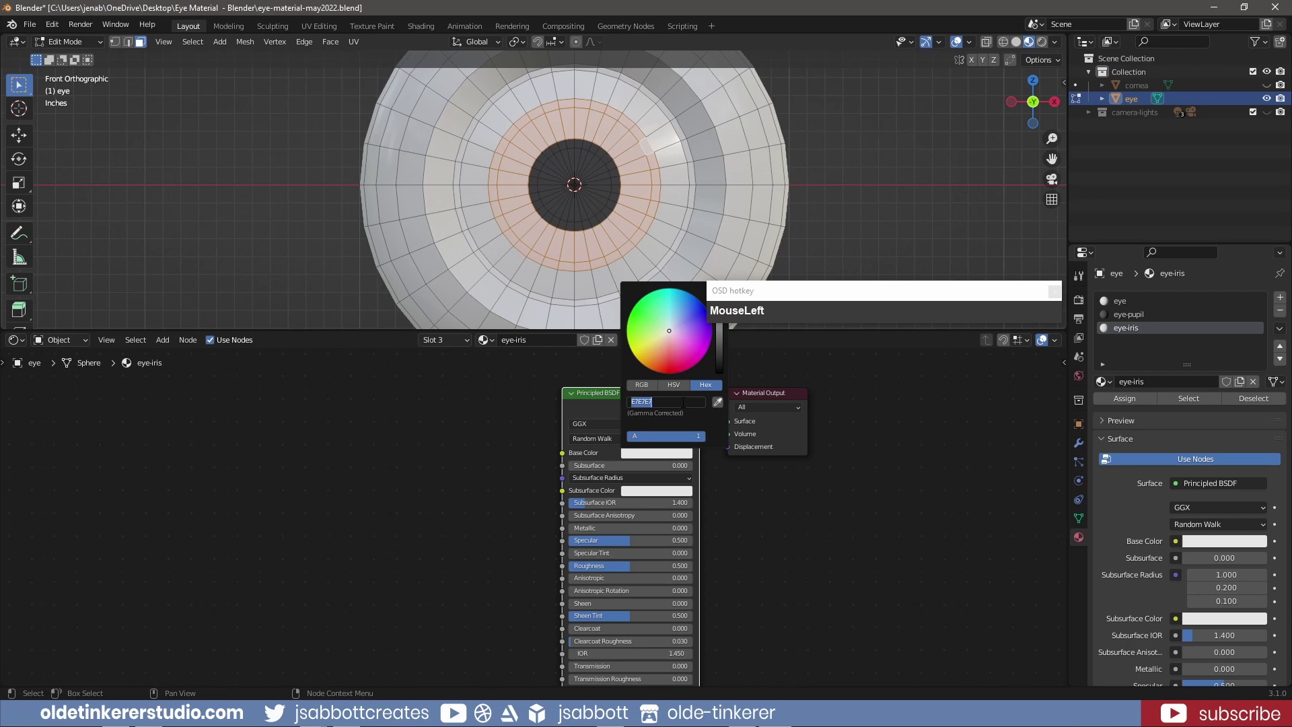
{"action": "type", "text": "4dc3e7"}
{"action": "key", "text": "Return"}
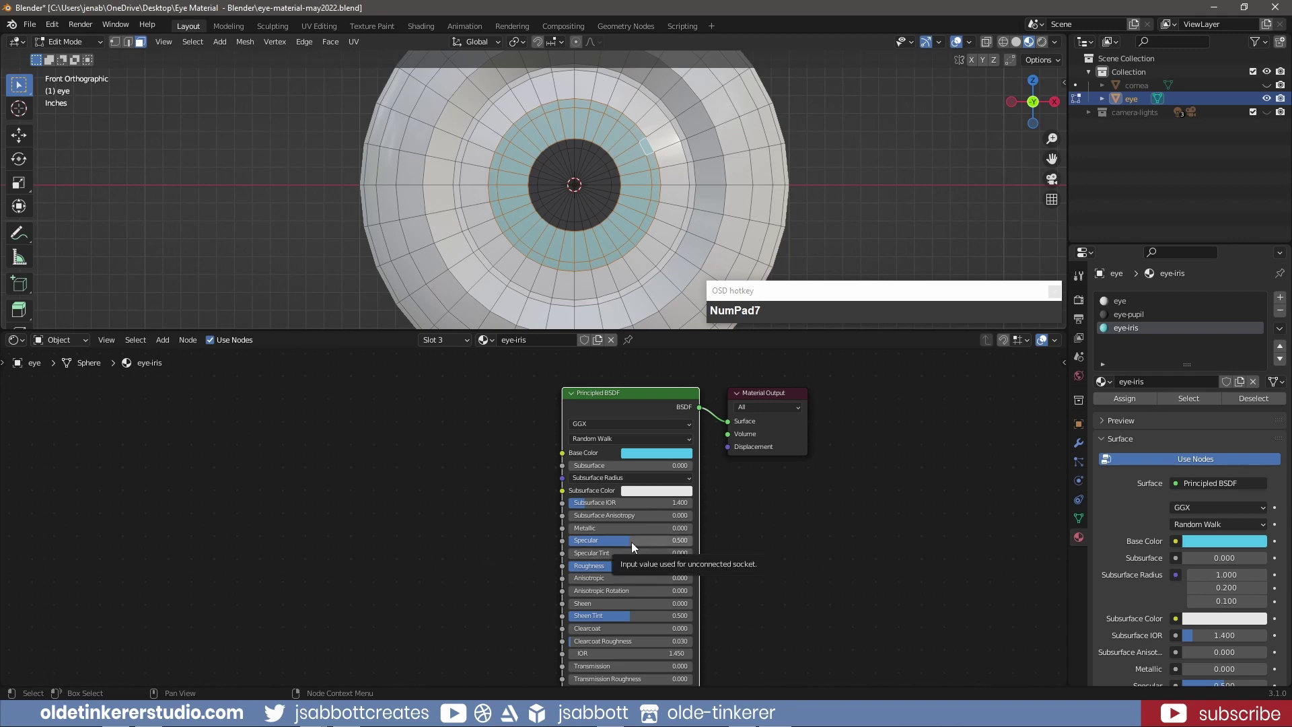
{"action": "left_click_drag", "start_coordinate": [632, 542], "coordinate": [571, 566]}
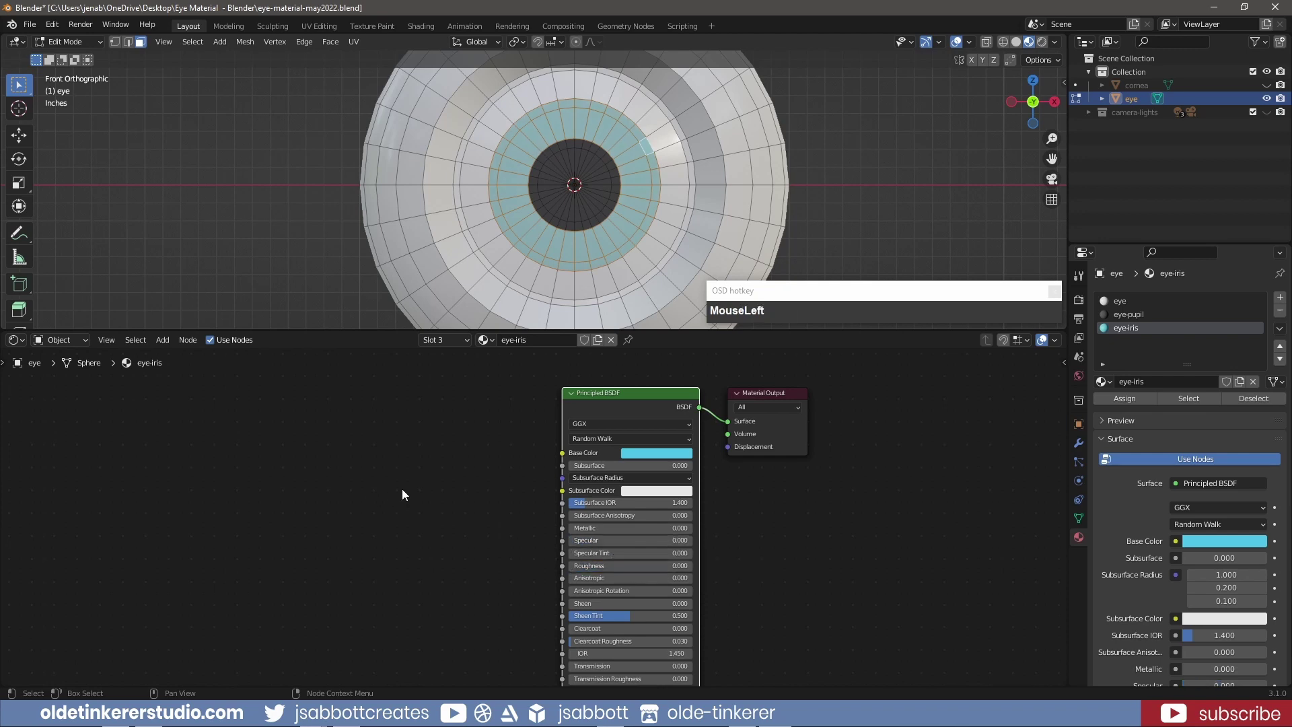
Return to Object Mode, unhide the cornea and select it as the active object
{"action": "key", "text": "Tab"}
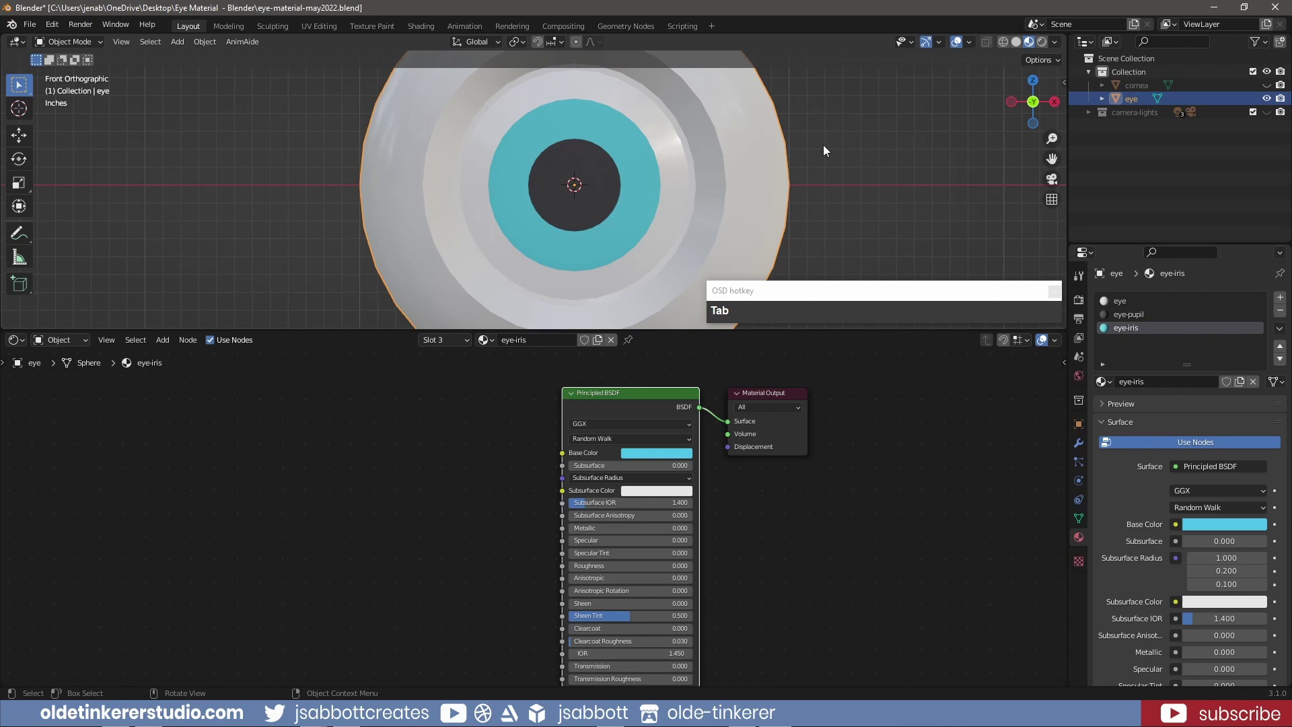
{"action": "left_click", "coordinate": [1266, 85]}
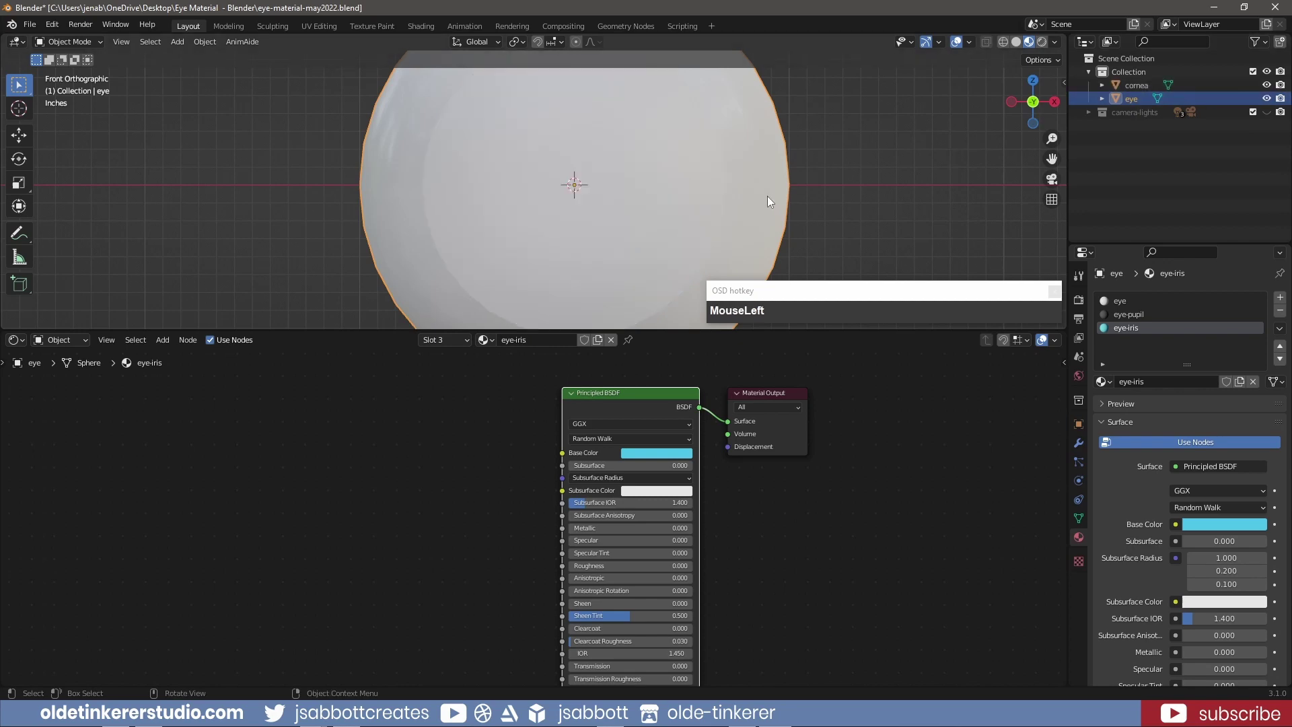
{"action": "scroll", "coordinate": [797, 172], "scroll_direction": "down", "scroll_amount": 3}
{"action": "middle_click_drag", "start_coordinate": [750, 110], "coordinate": [652, 143]}
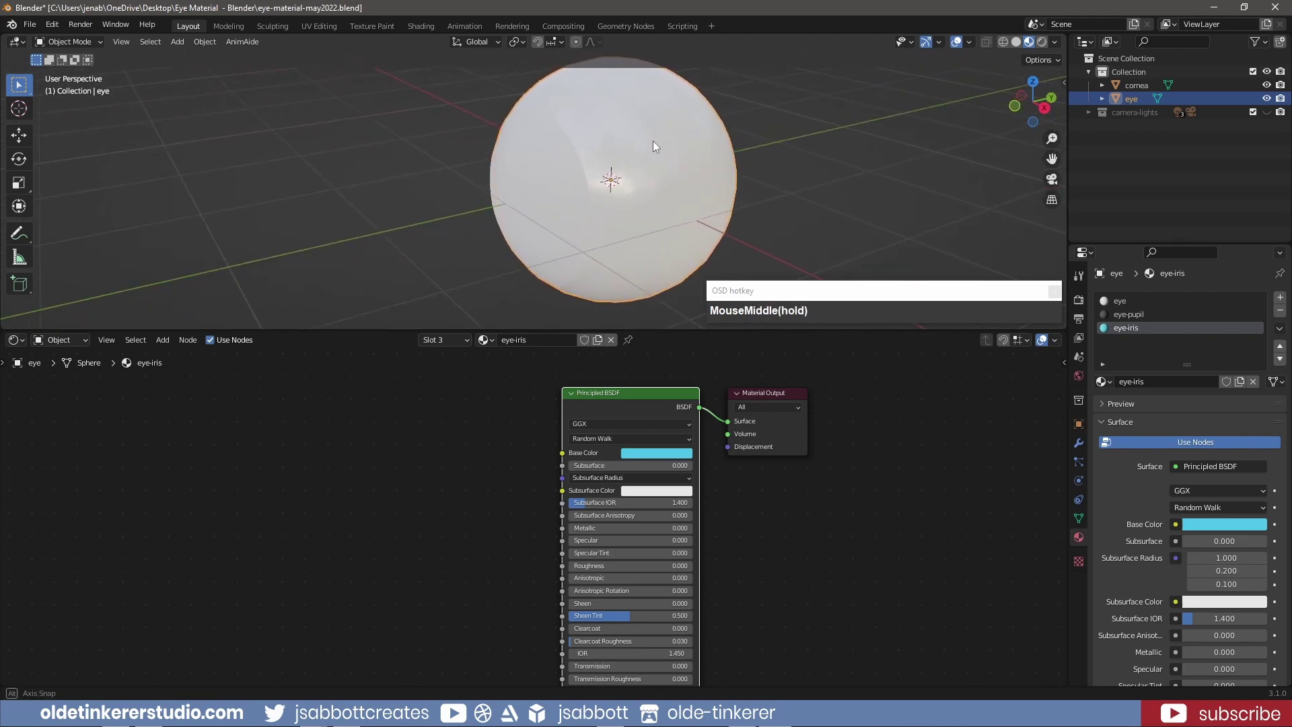
{"action": "left_click", "coordinate": [544, 181]}
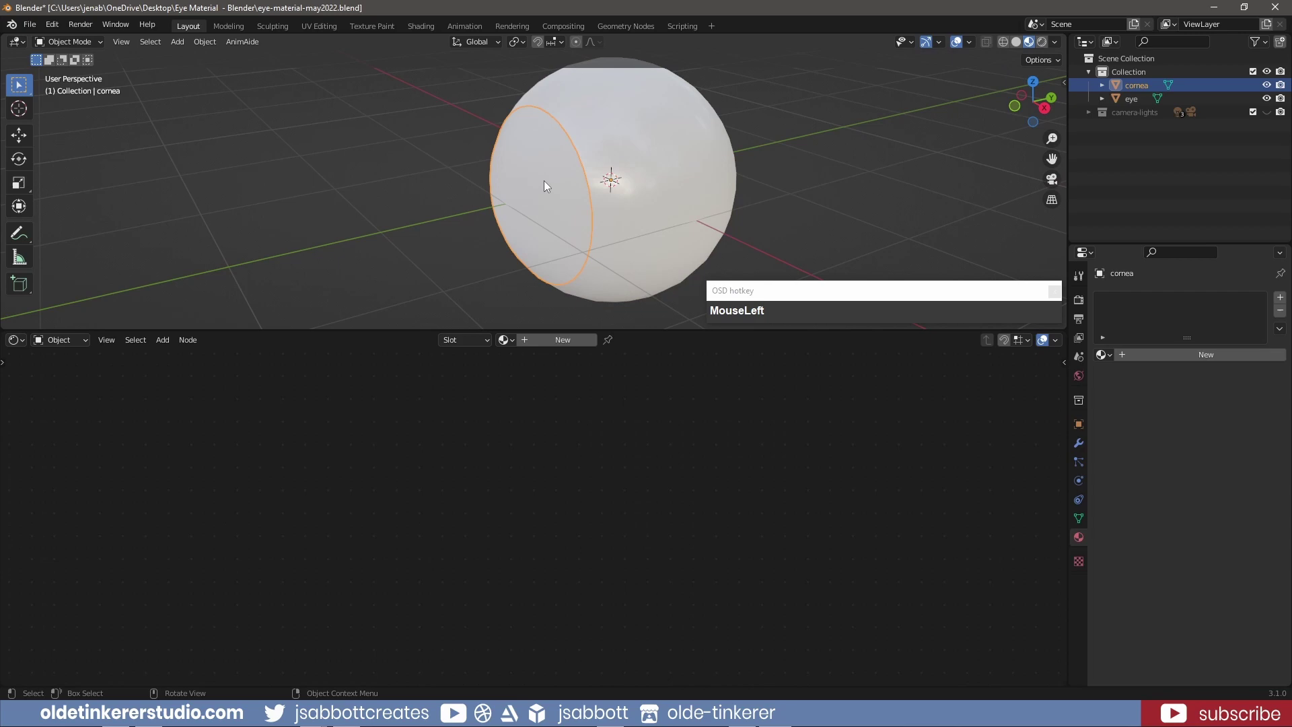
Select all of the cornea's faces in Edit Mode and give the object a new material named "cornea"
{"action": "key", "text": "Tab"}
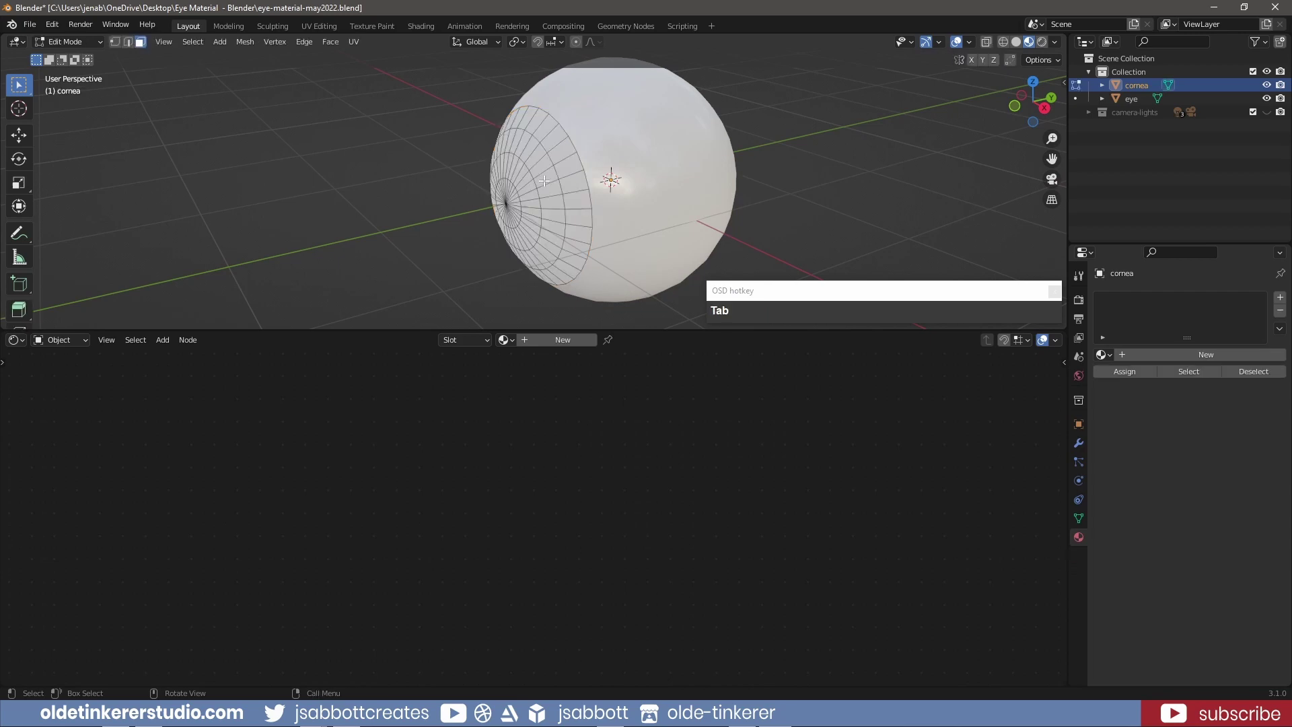
{"action": "key", "text": "a"}
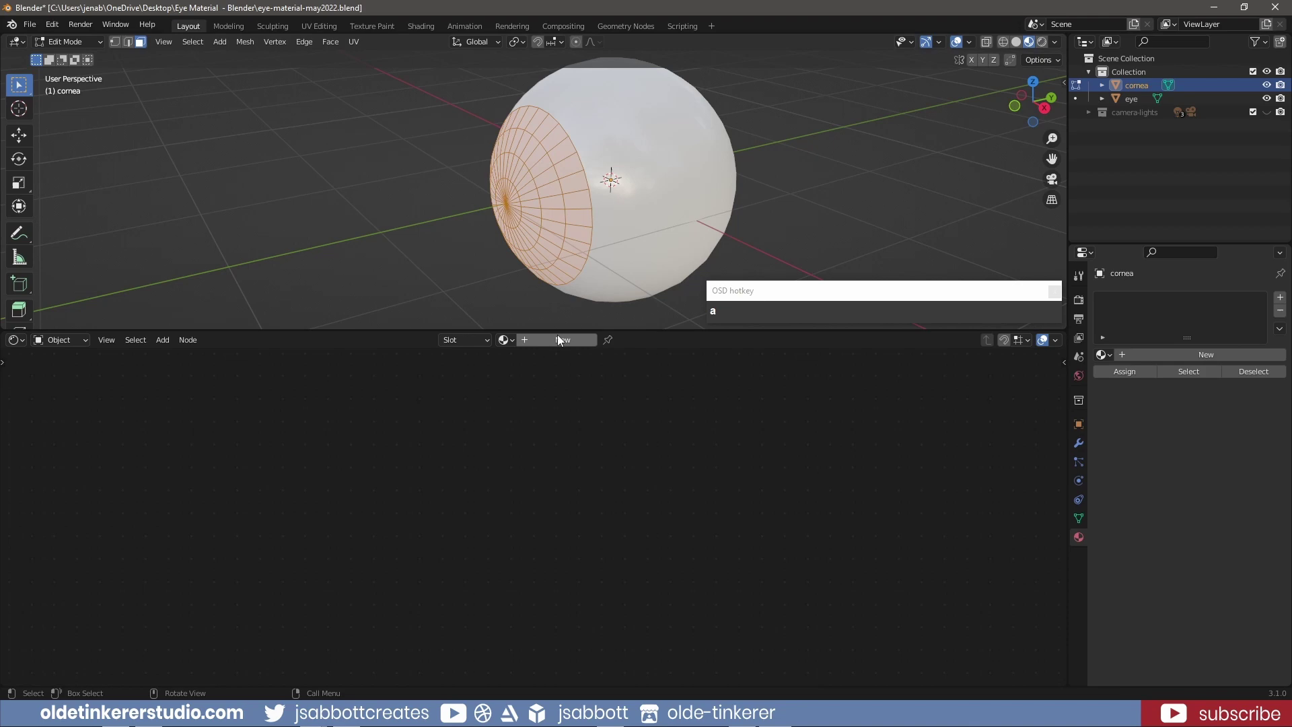
{"action": "left_click", "coordinate": [560, 340]}
{"action": "double_click", "coordinate": [560, 340]}
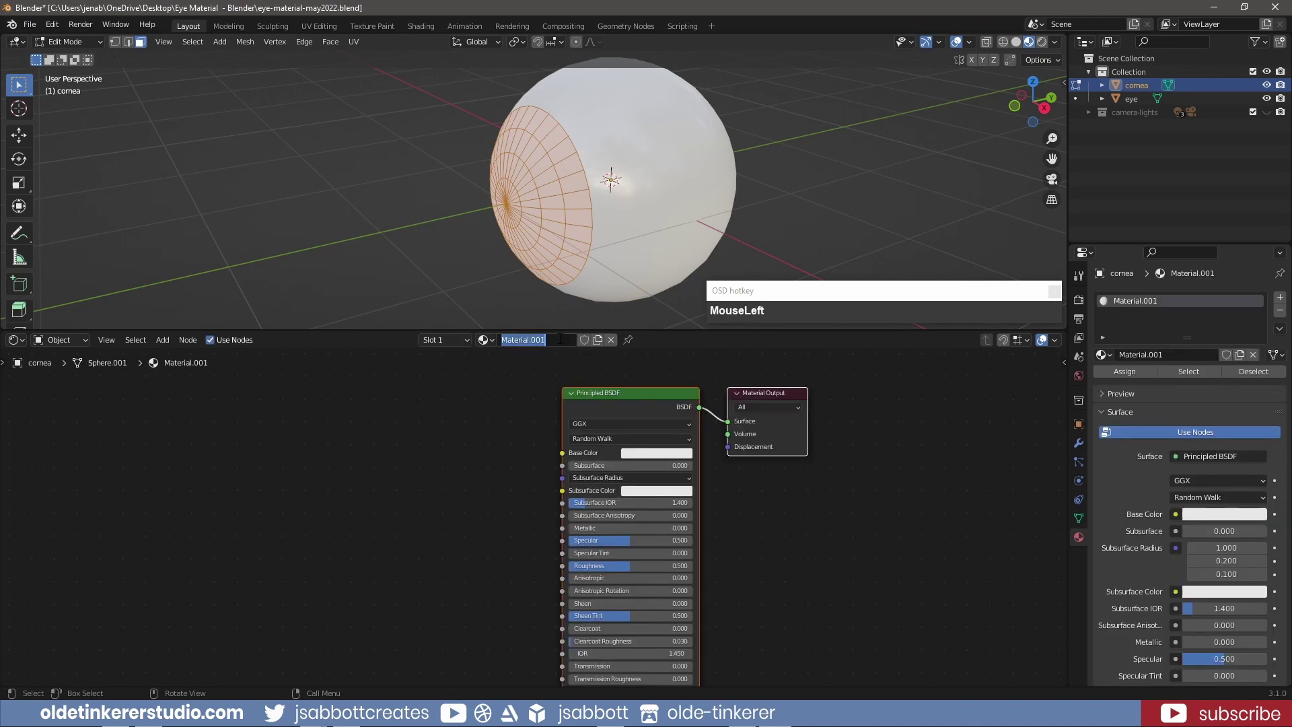
{"action": "type", "text": "cornea"}
{"action": "key", "text": "Return"}
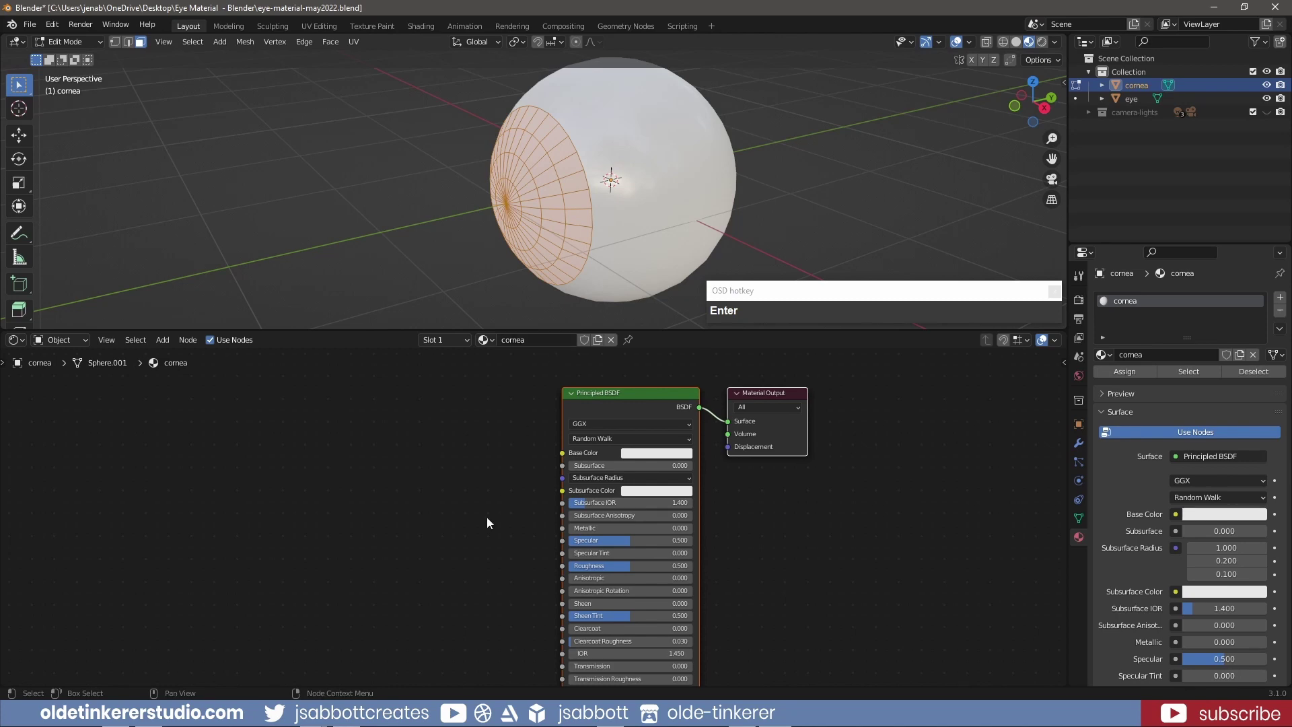
Replace the cornea material's Principled BSDF with a Glass BSDF connected to the Material Output's Surface input
{"action": "left_click", "coordinate": [660, 394]}
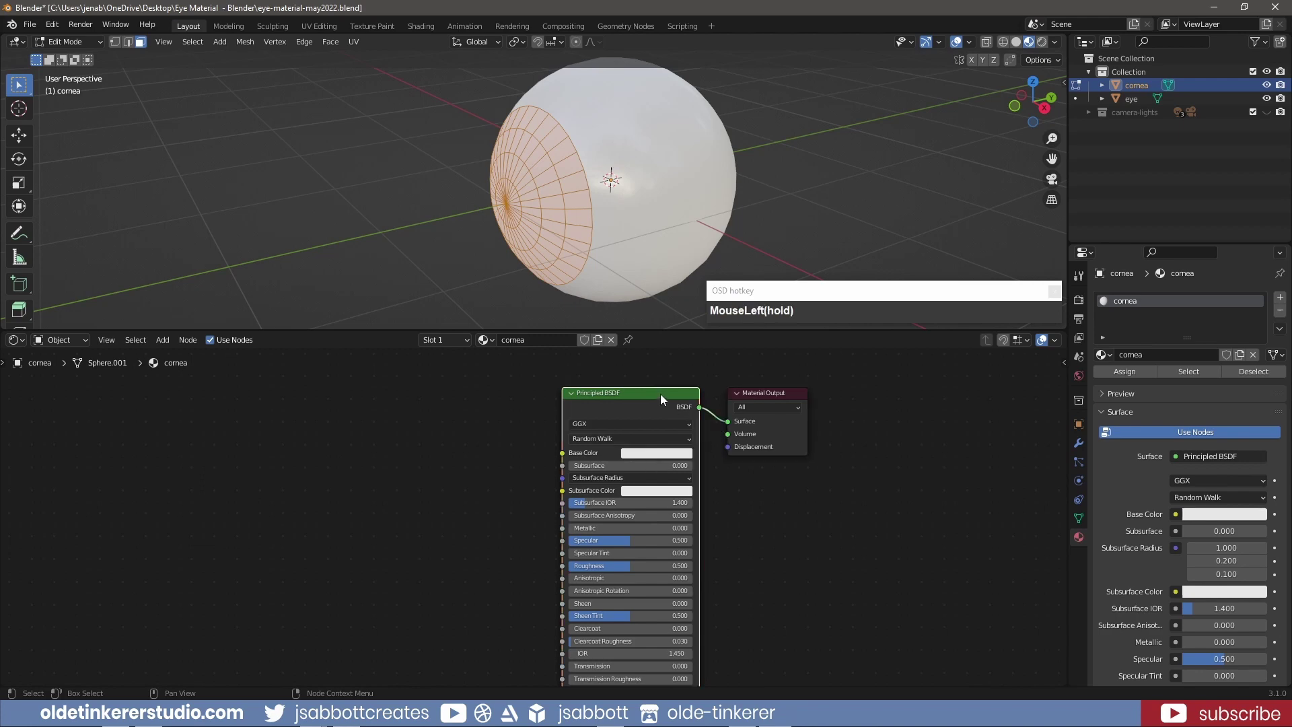
{"action": "key", "text": "Delete"}
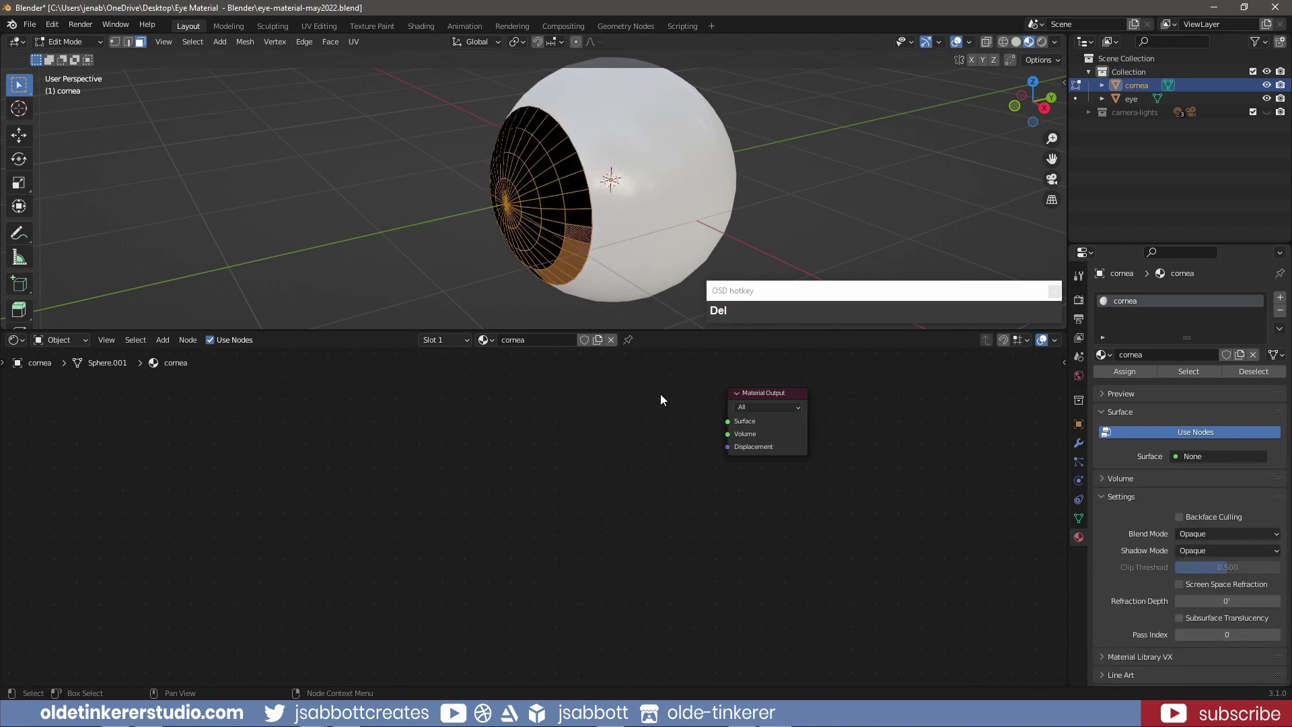
{"action": "key", "text": "shift+a"}
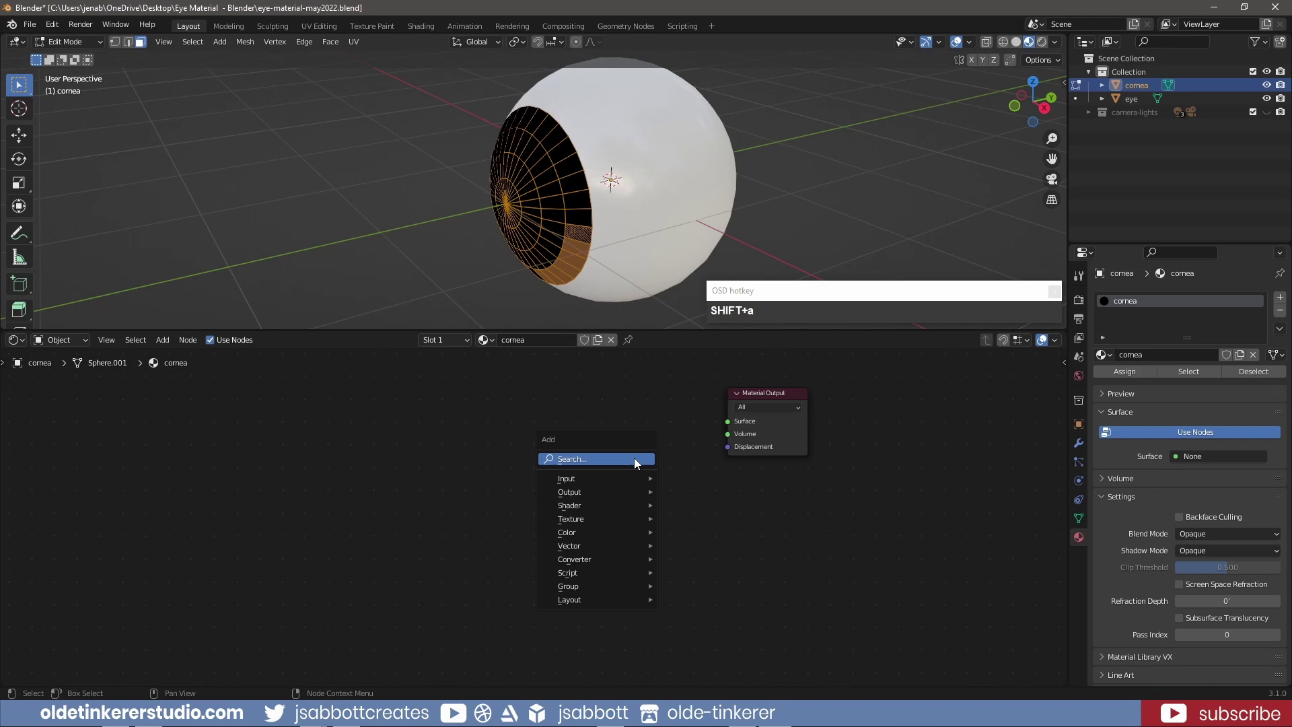
{"action": "mouse_move", "coordinate": [626, 506]}
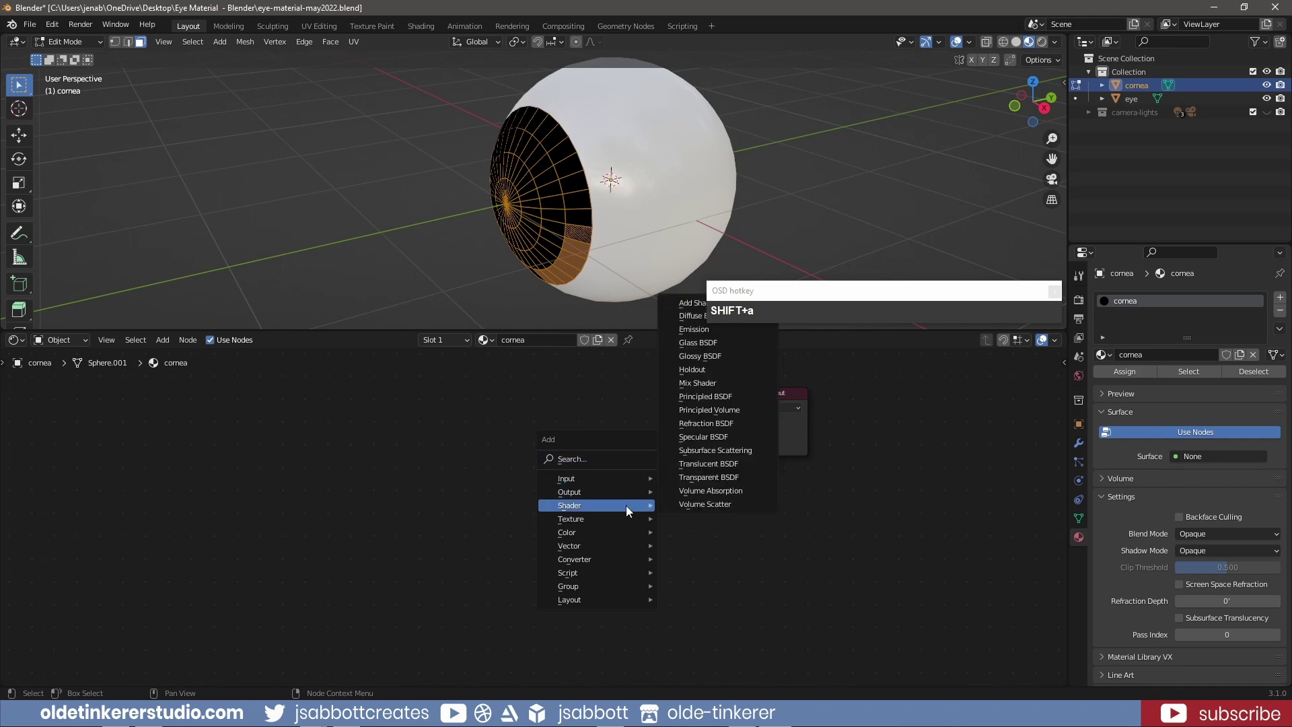
{"action": "left_click", "coordinate": [715, 348]}
{"action": "left_click", "coordinate": [692, 416]}
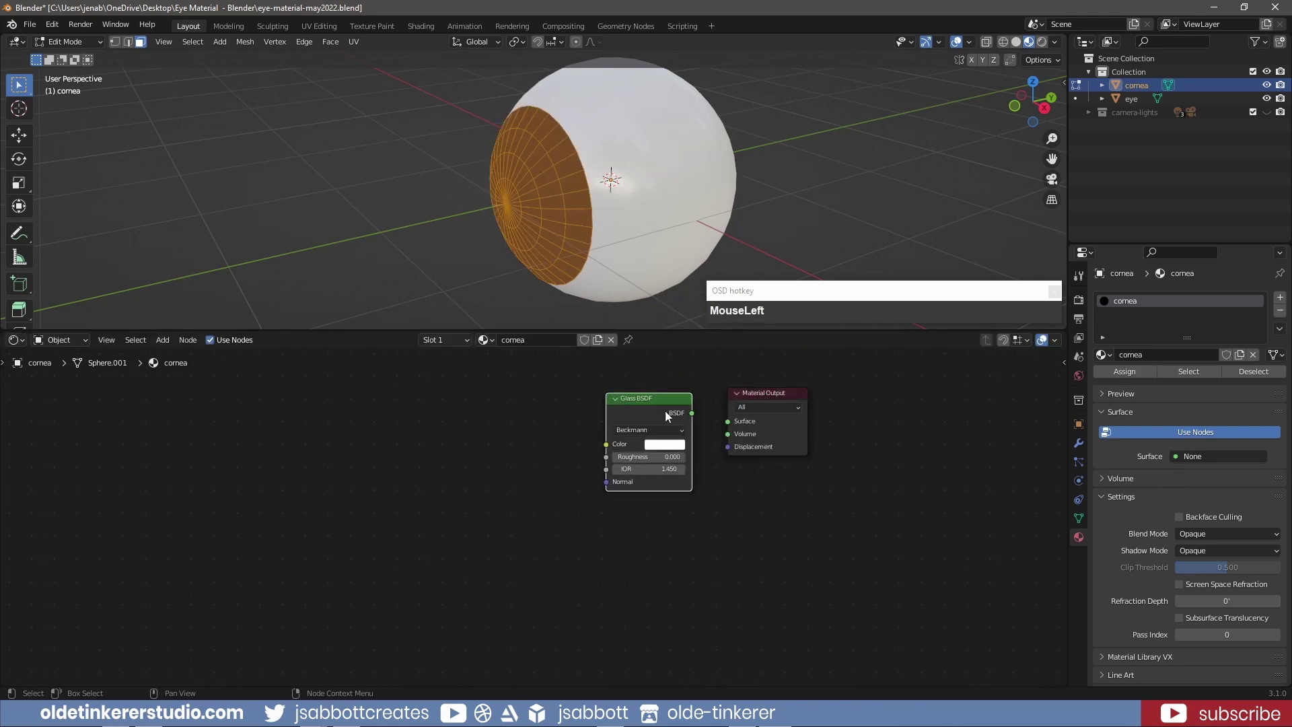
{"action": "left_click_drag", "start_coordinate": [692, 416], "coordinate": [727, 422]}
Show the eye from the front and enable Screen Space Refraction in the cornea material's settings
{"action": "key", "text": "KP_1"}
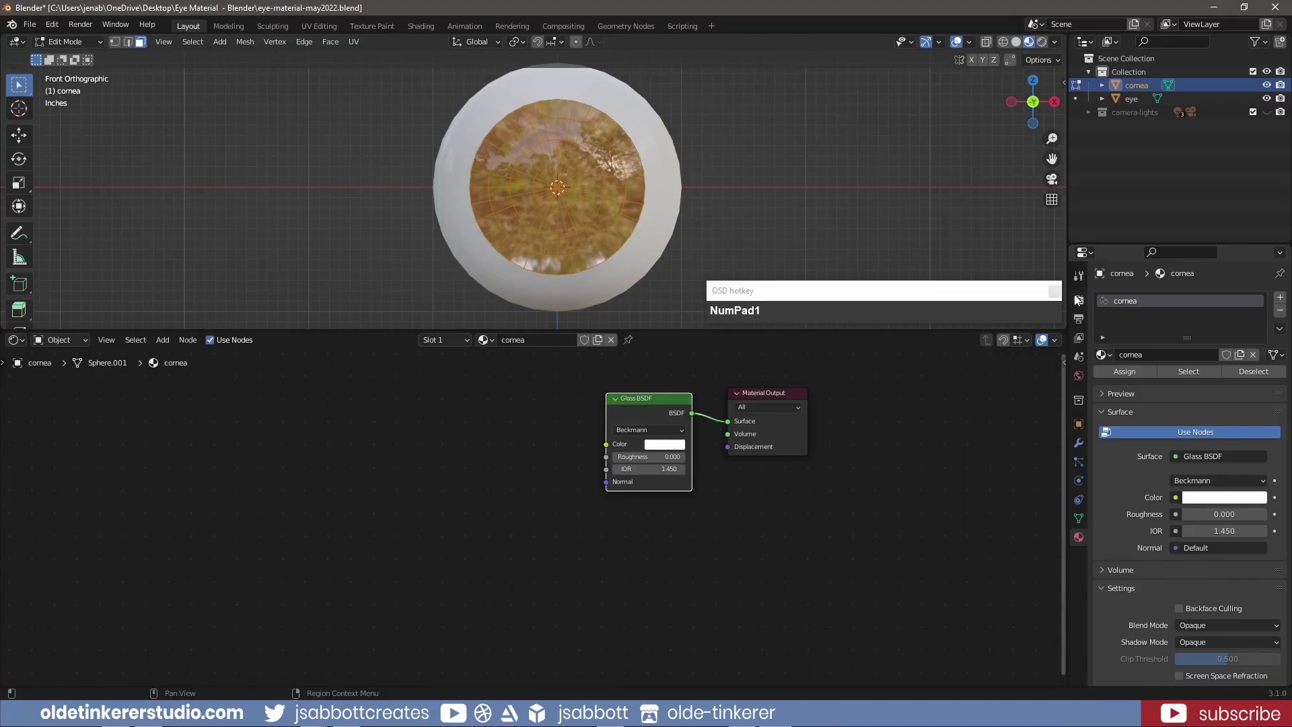
{"action": "left_click", "coordinate": [1077, 301]}
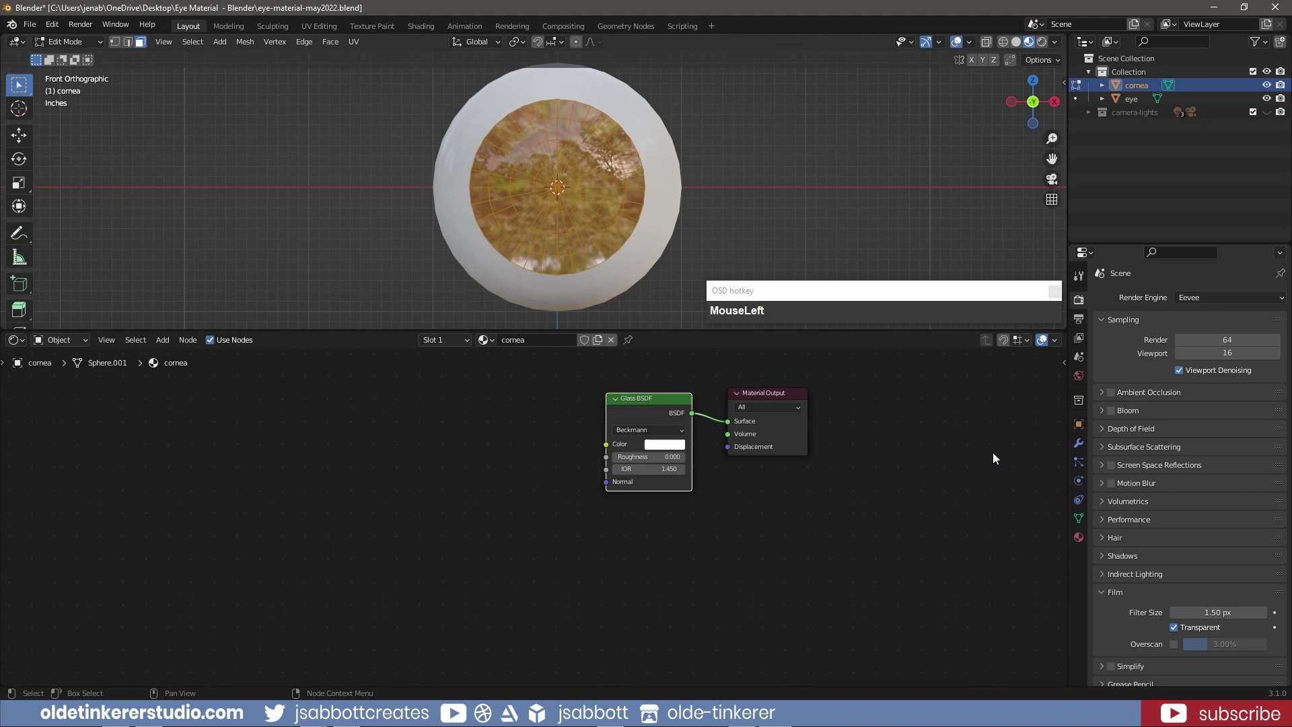
{"action": "left_click", "coordinate": [1079, 537]}
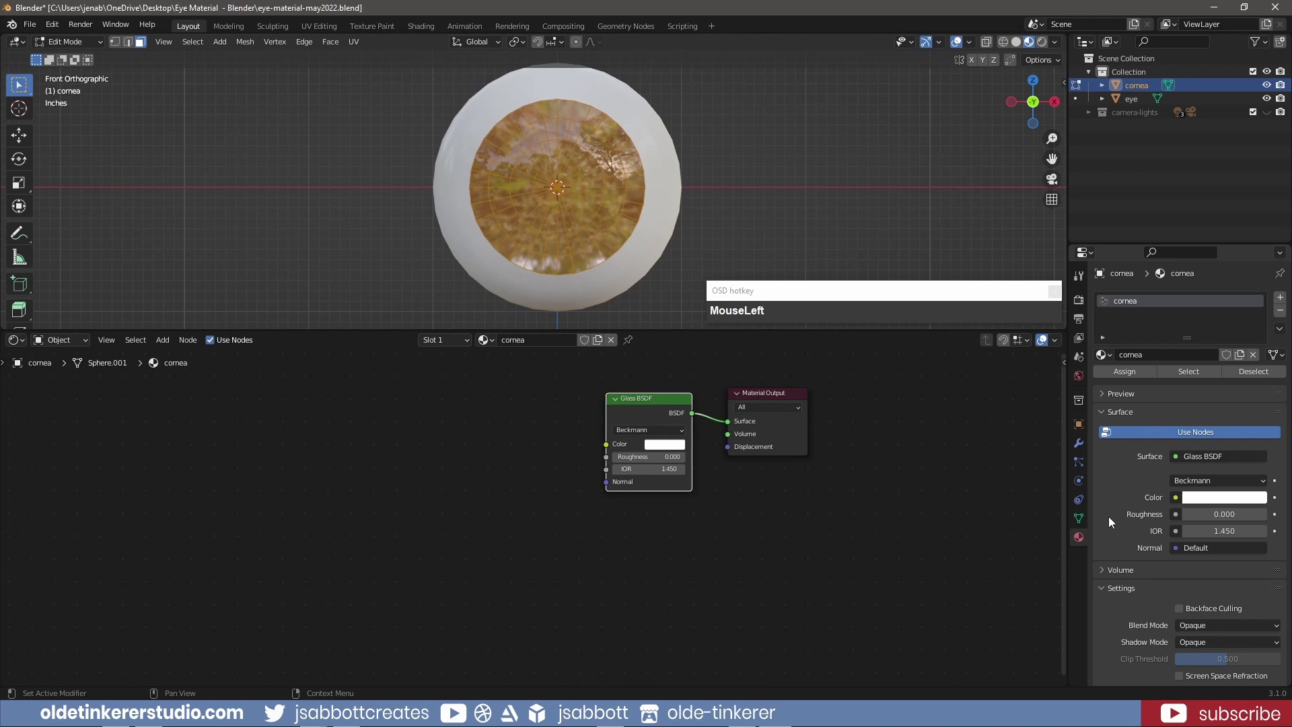
{"action": "scroll", "coordinate": [1109, 516], "scroll_direction": "down", "scroll_amount": 5}
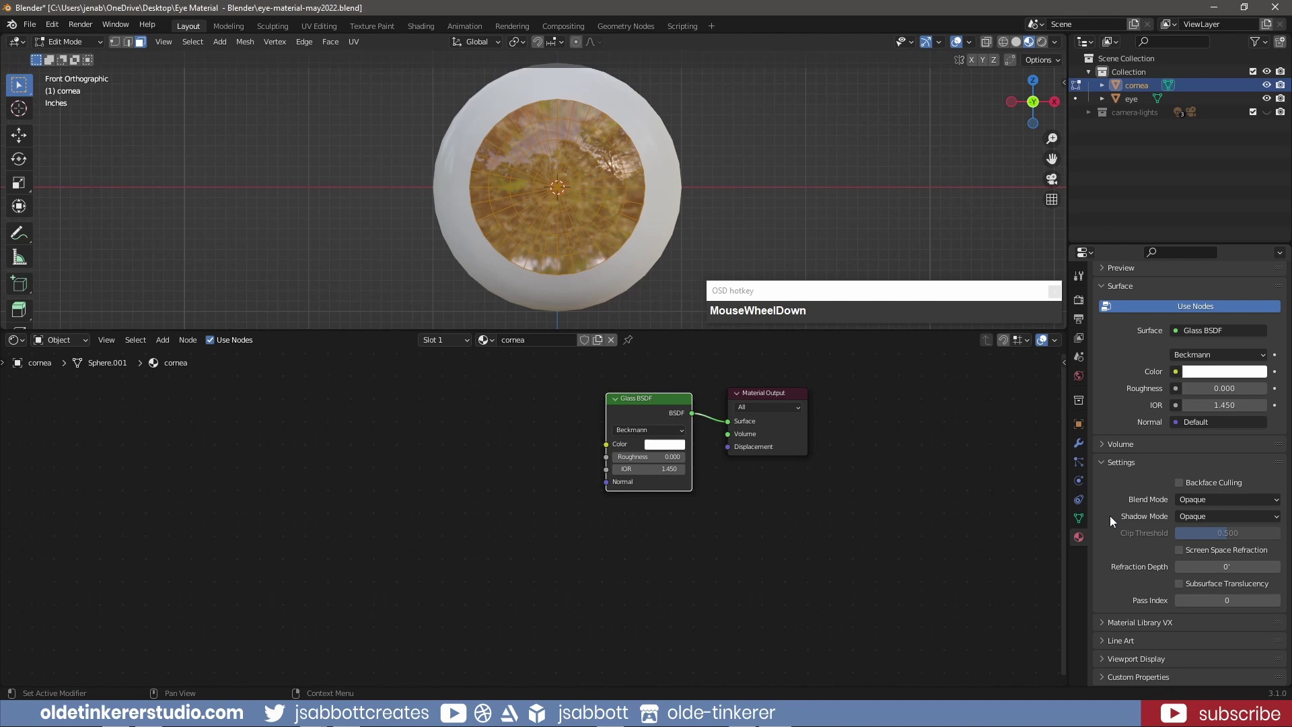
{"action": "left_click", "coordinate": [1179, 551]}
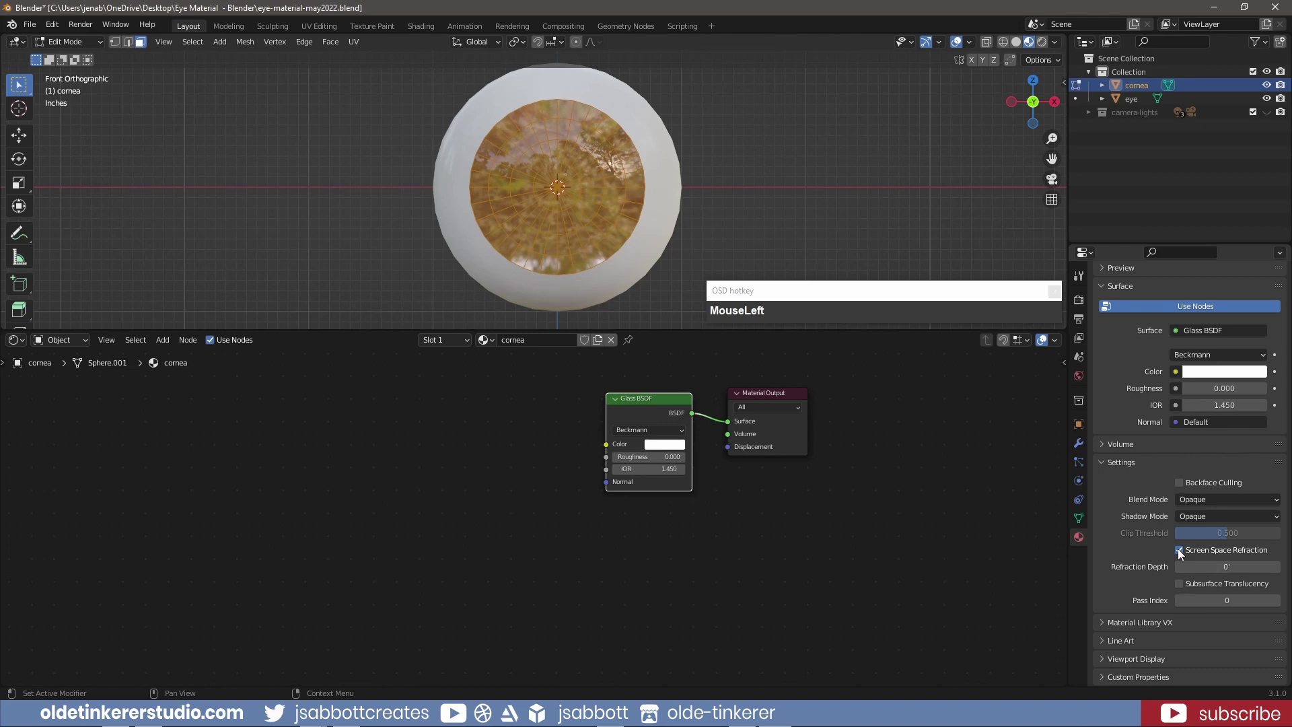
Enable Screen Space Reflections with Refraction in the scene's Eevee render settings and view the eye from an angle
{"action": "left_click", "coordinate": [1079, 299]}
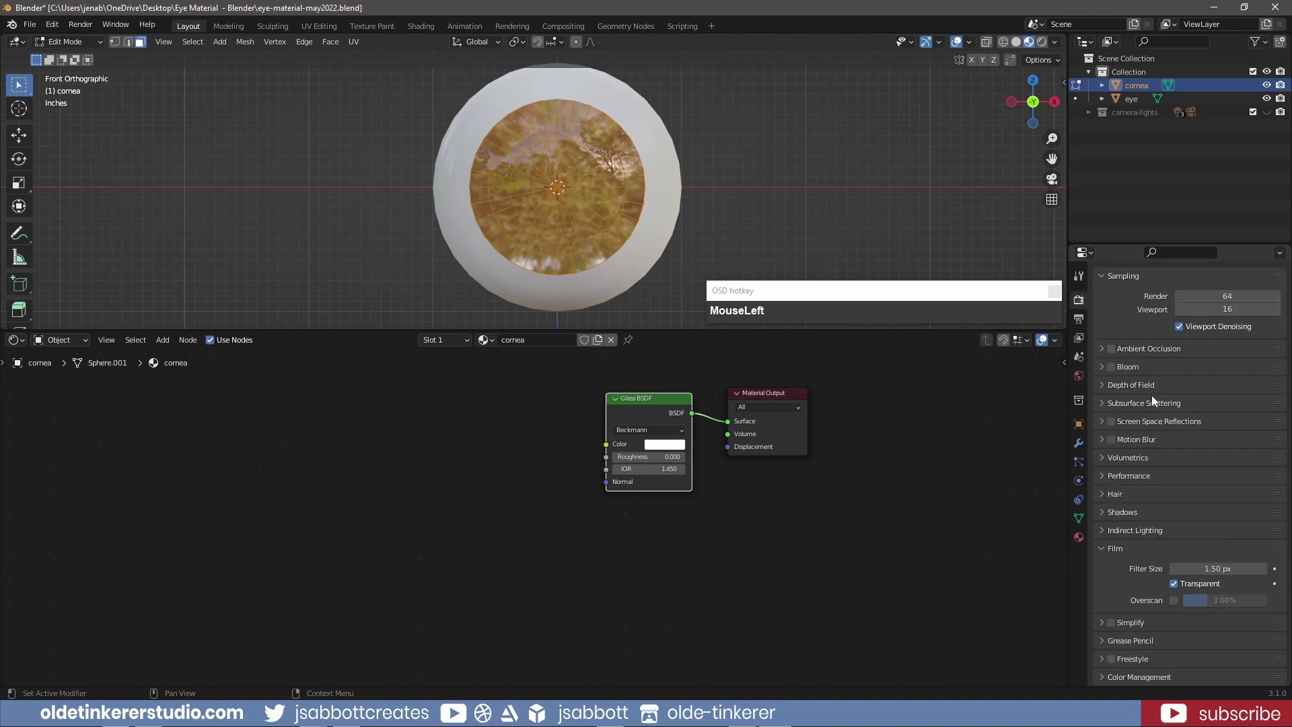
{"action": "left_click", "coordinate": [1111, 420]}
{"action": "left_click", "coordinate": [1101, 422]}
{"action": "left_click", "coordinate": [1173, 441]}
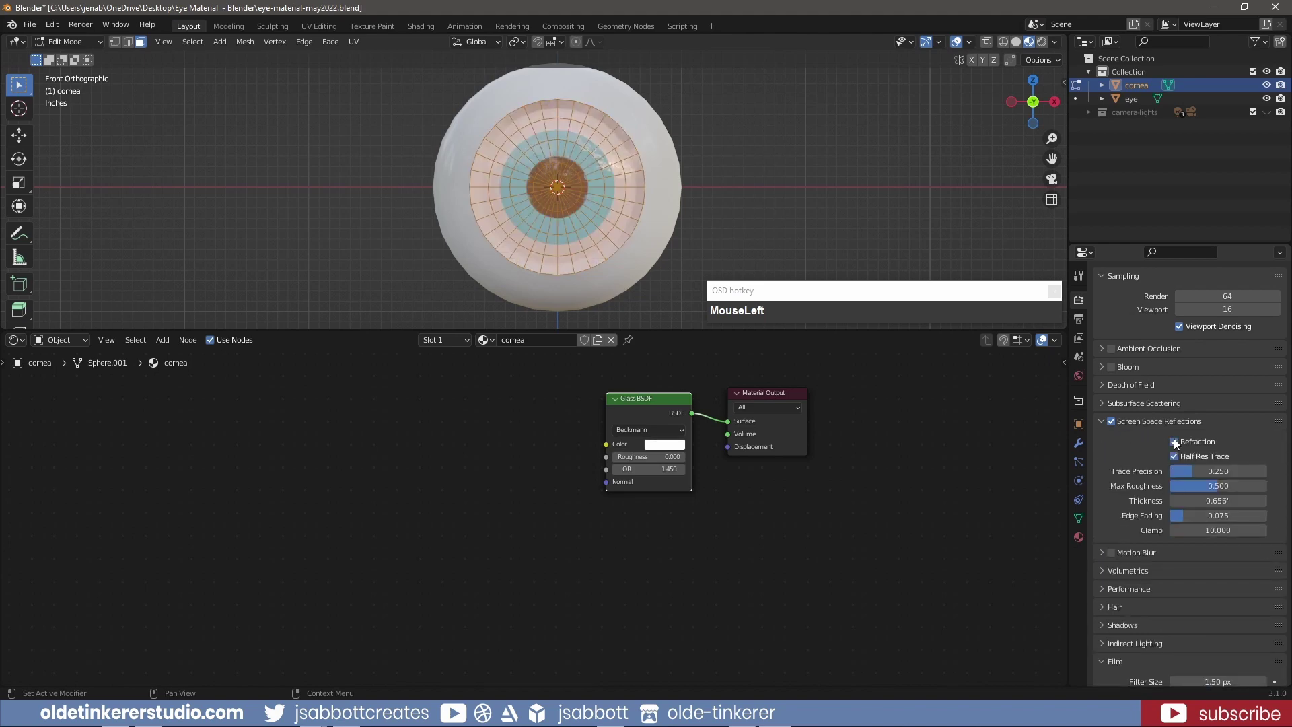
{"action": "middle_click_drag", "start_coordinate": [775, 146], "coordinate": [688, 171]}
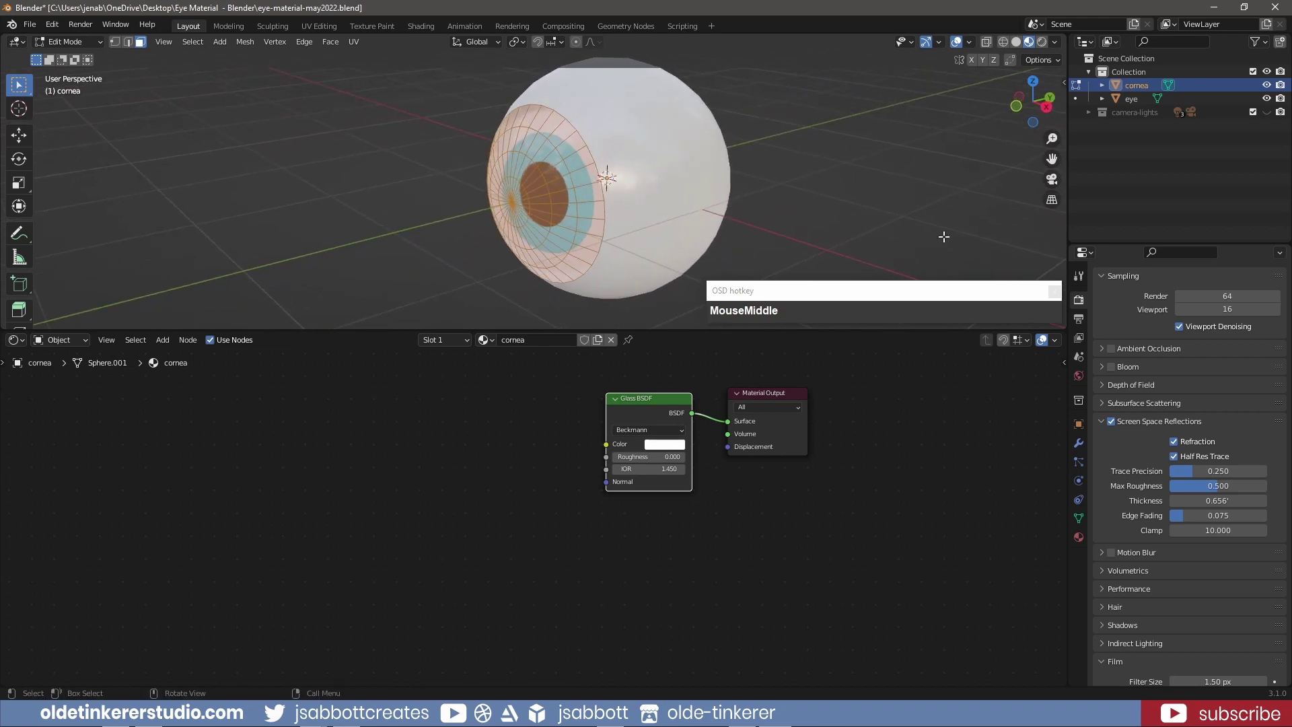
Switch the scene's render engine to Cycles
{"action": "left_click", "coordinate": [1078, 301]}
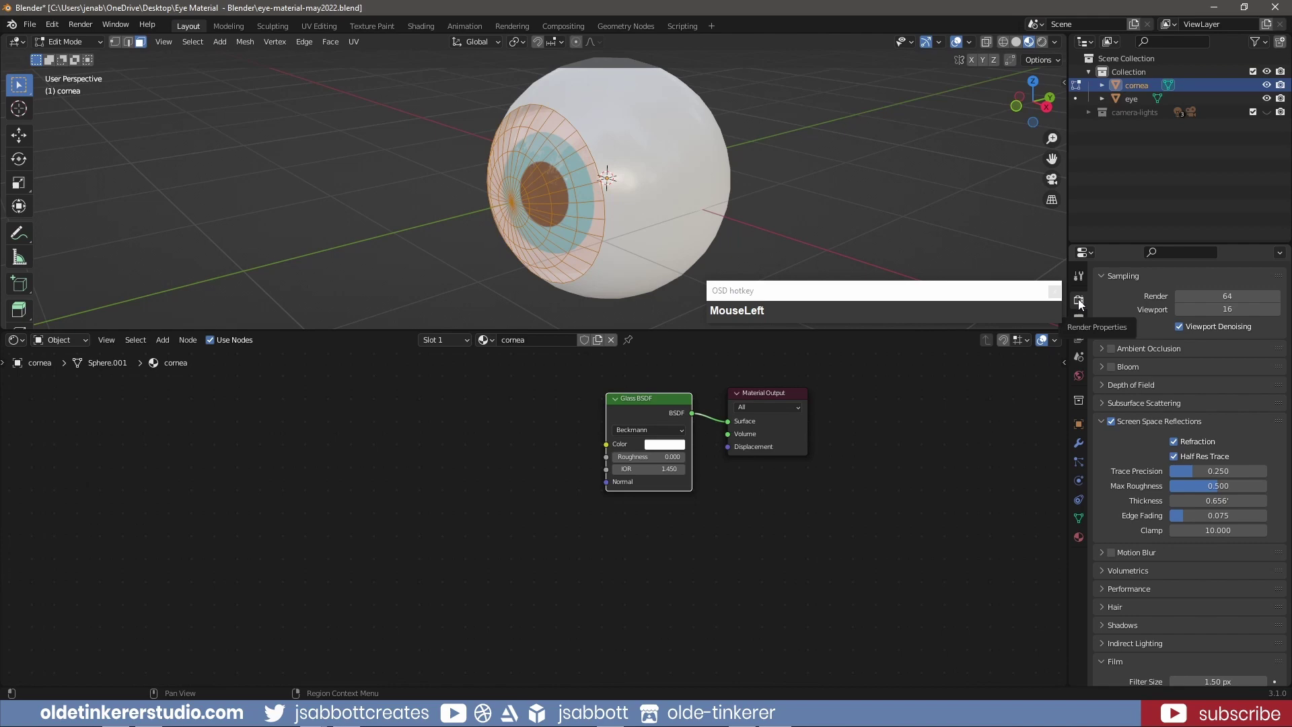
{"action": "scroll", "coordinate": [1114, 301], "scroll_direction": "up", "scroll_amount": 2}
{"action": "left_click", "coordinate": [1200, 297]}
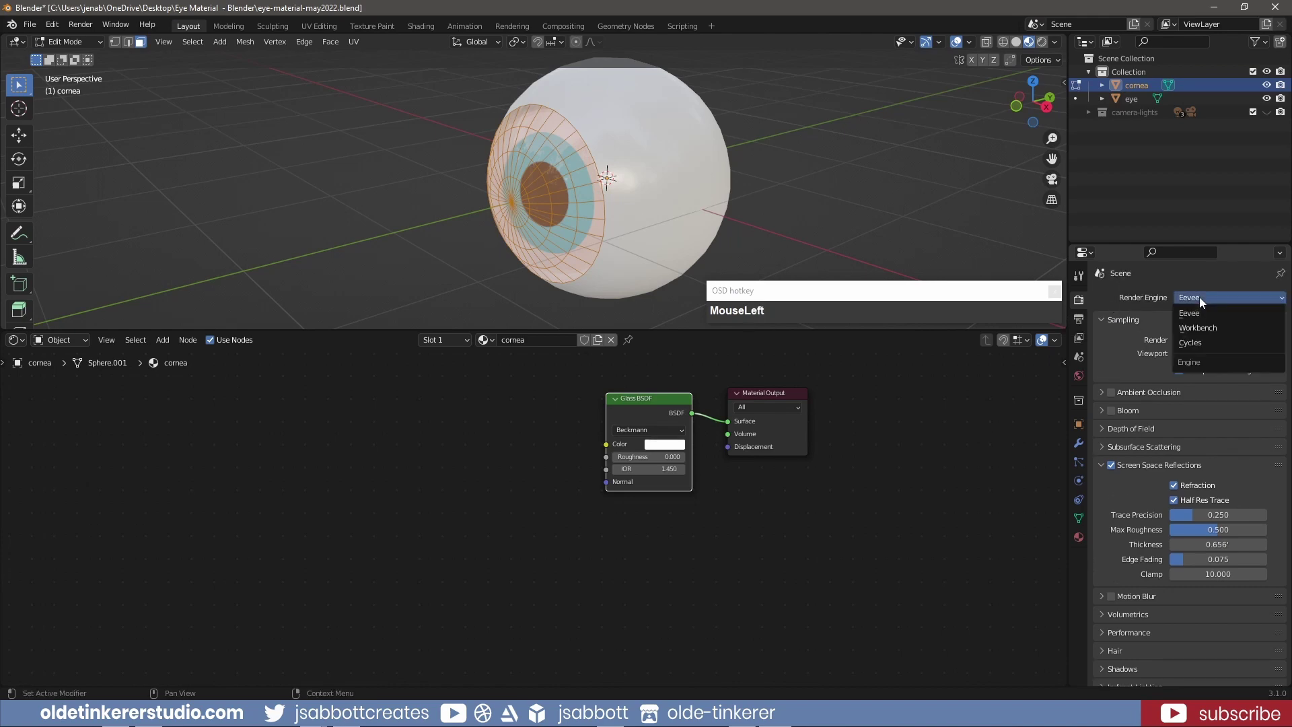
{"action": "left_click", "coordinate": [1194, 343]}
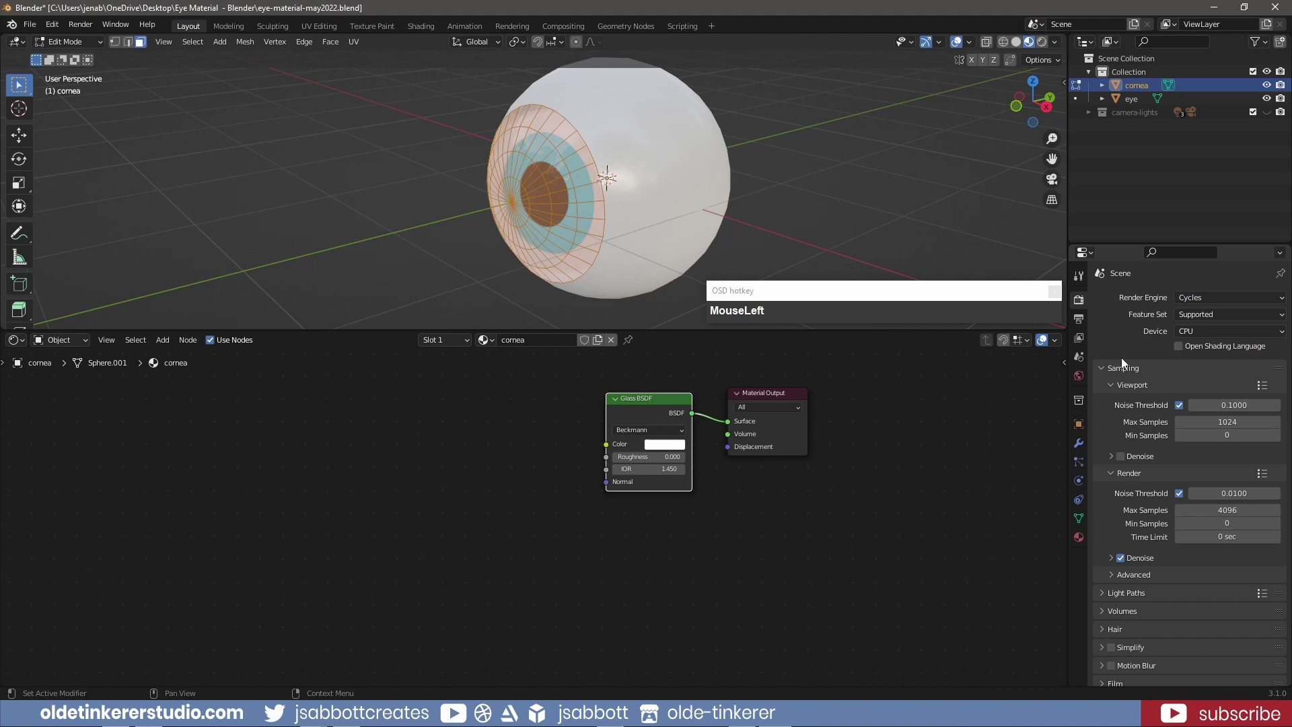
Show the cornea material's Viewport Display settings, including its Screen Space Refraction option under Cycles
{"action": "left_click", "coordinate": [1078, 536]}
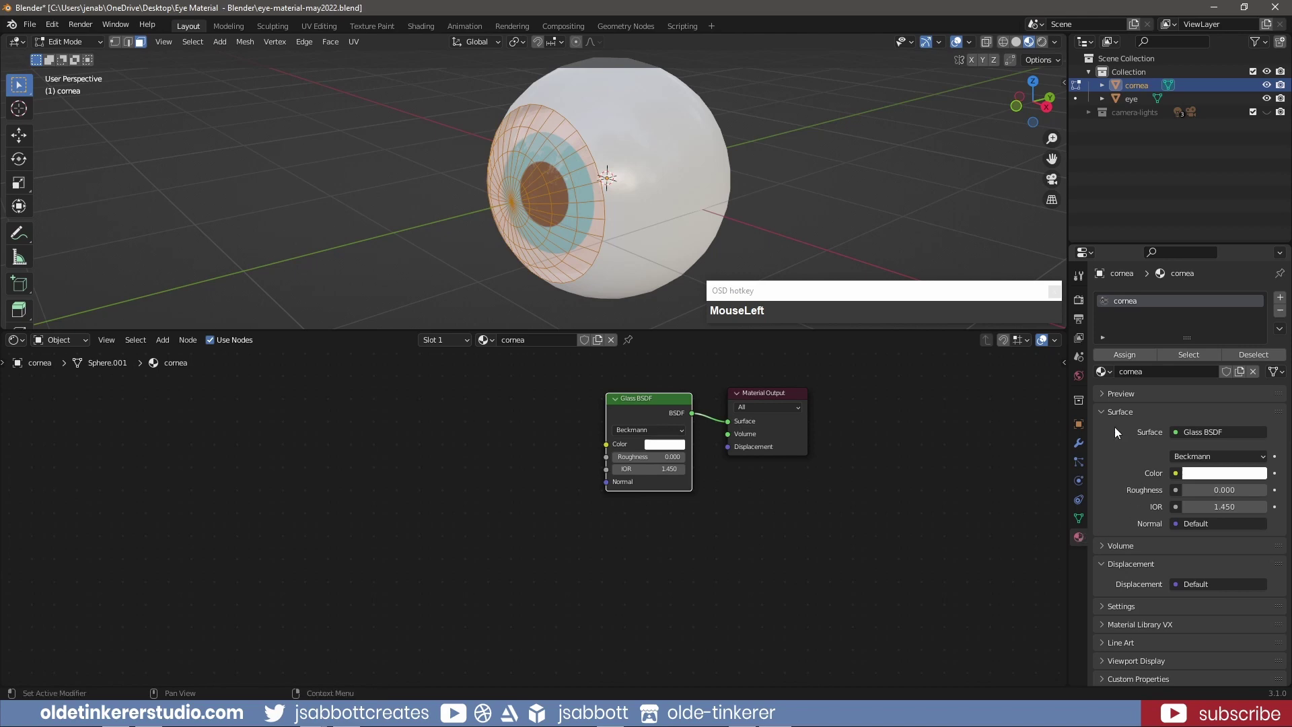
{"action": "left_click", "coordinate": [1104, 412]}
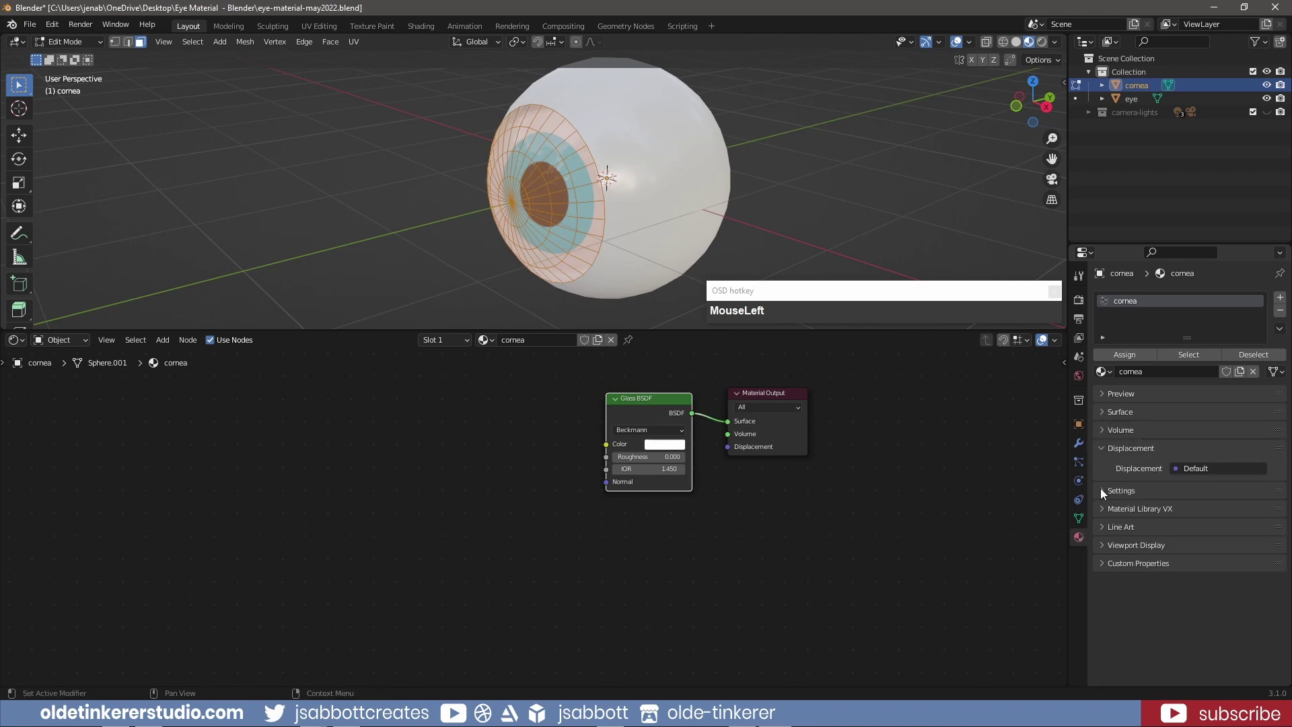
{"action": "left_click", "coordinate": [1101, 545]}
{"action": "scroll", "coordinate": [1121, 520], "scroll_direction": "down", "scroll_amount": 3}
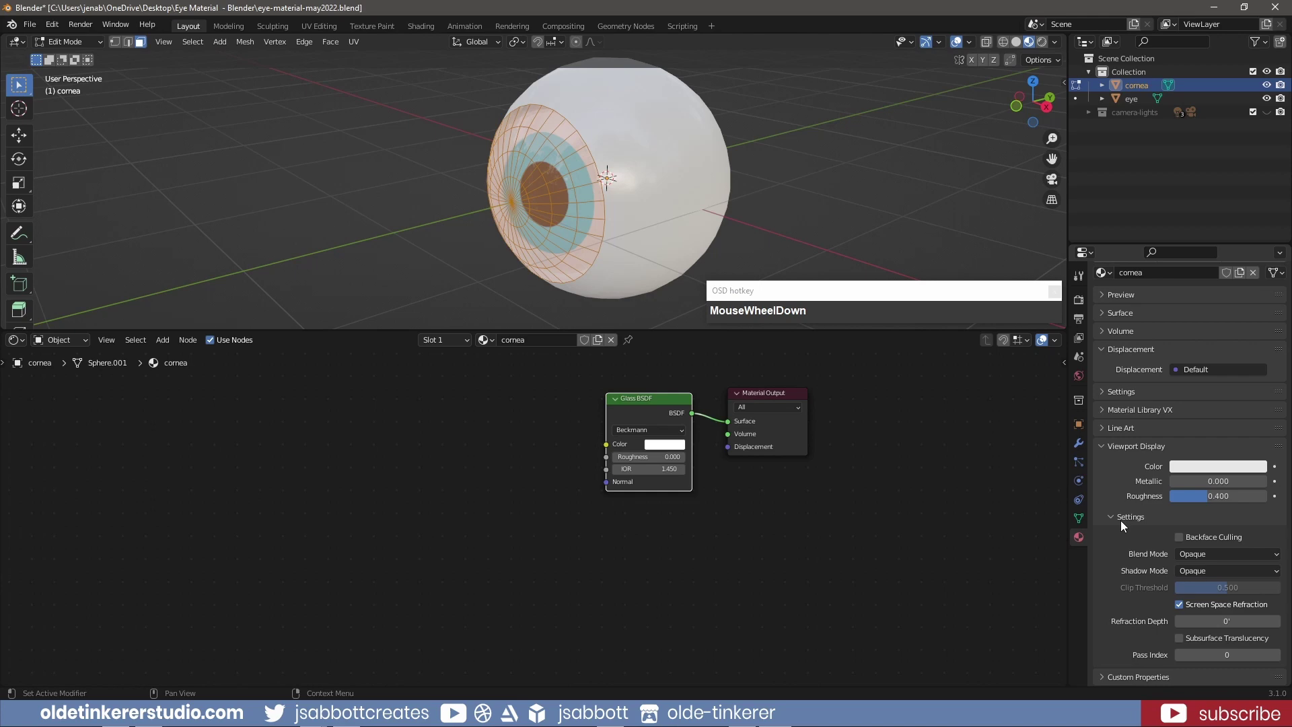